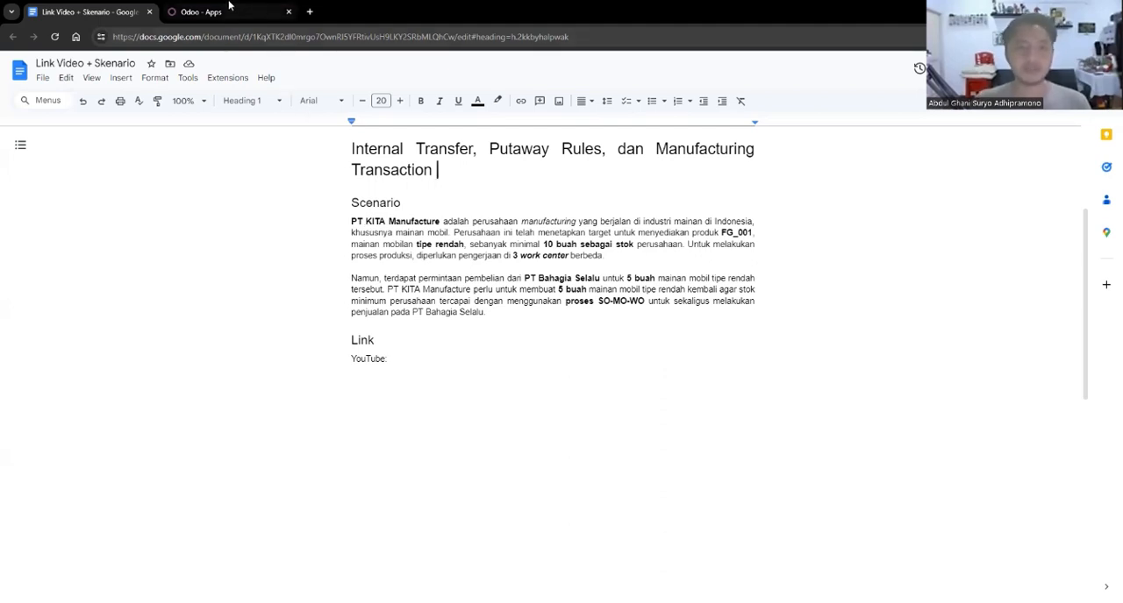
Switch to Odoo and open the Inventory app.
mouse_move(227, 6)
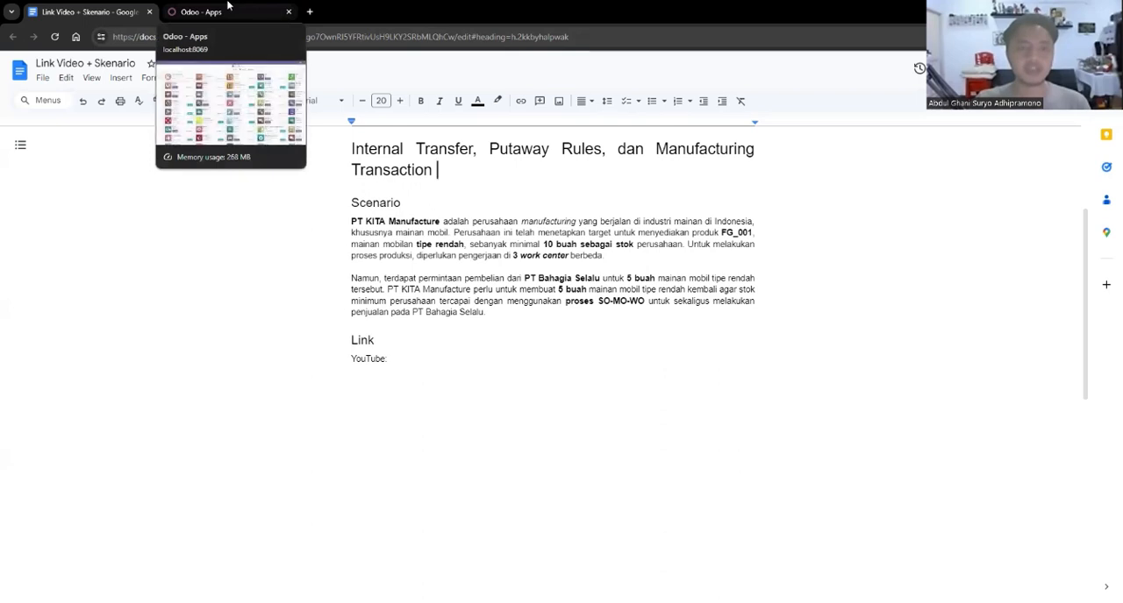
left_click(264, 9)
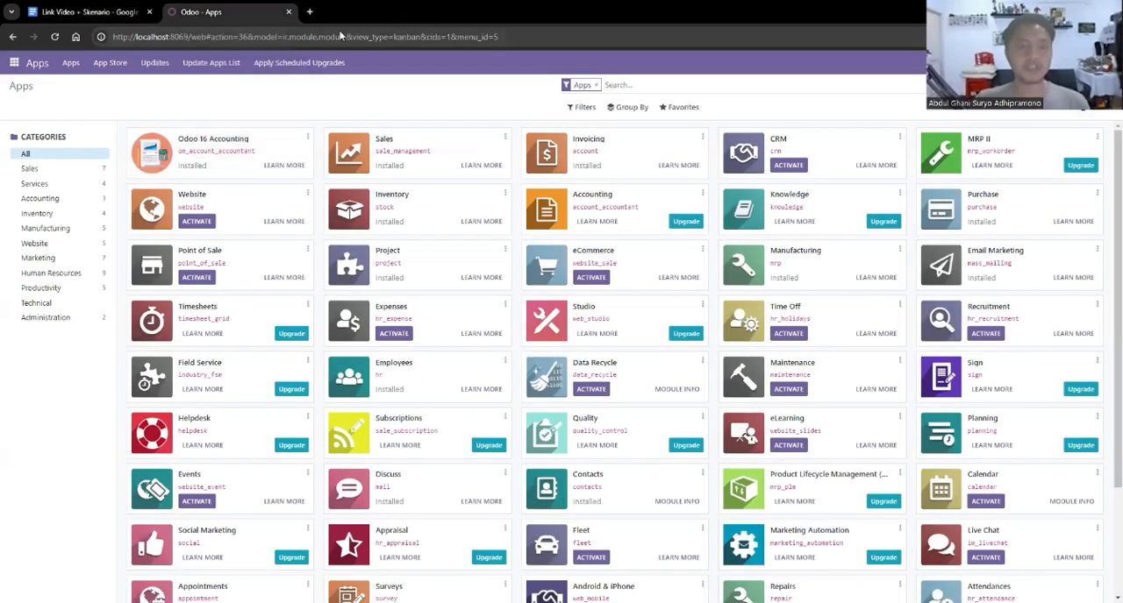
left_click(14, 63)
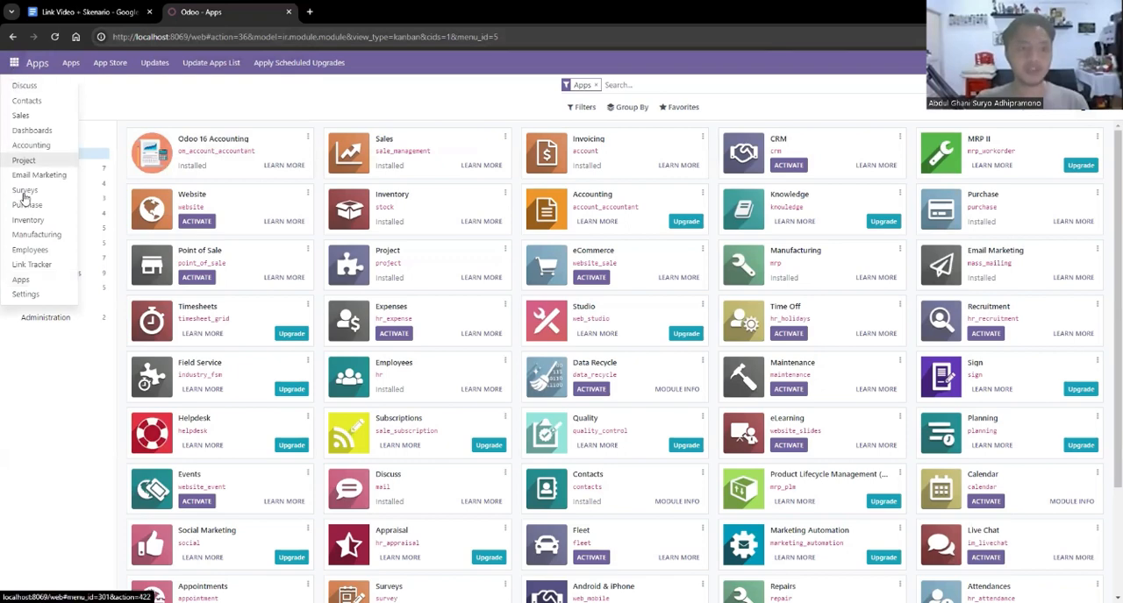
left_click(33, 220)
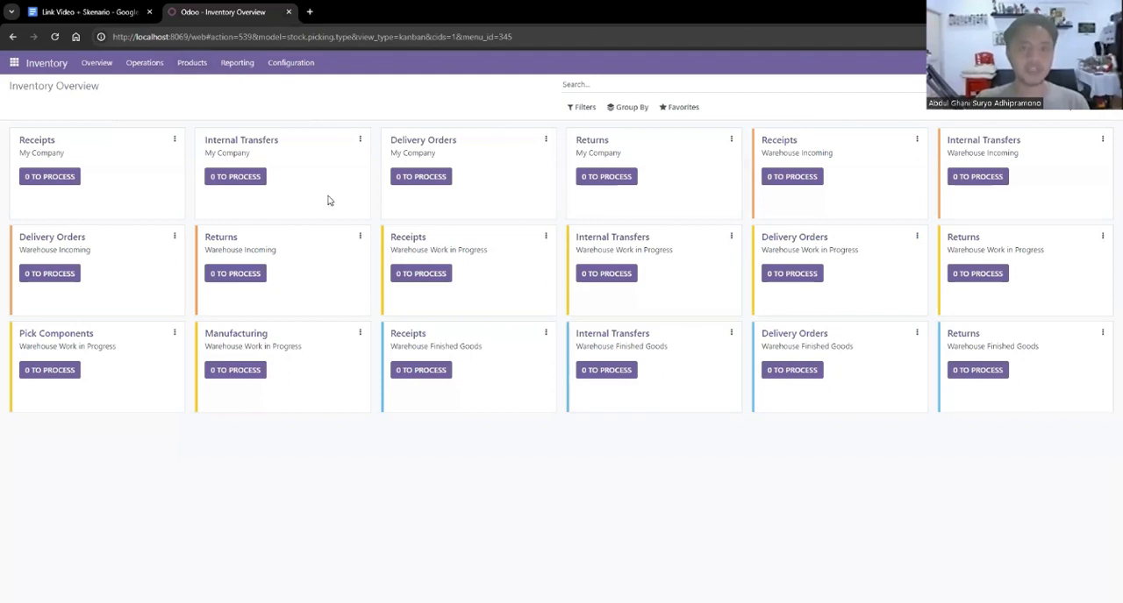
Check where the product Mobil Mainan Tipe Rendah is stocked and view the stock report for all warehouses.
left_click(192, 63)
left_click(201, 88)
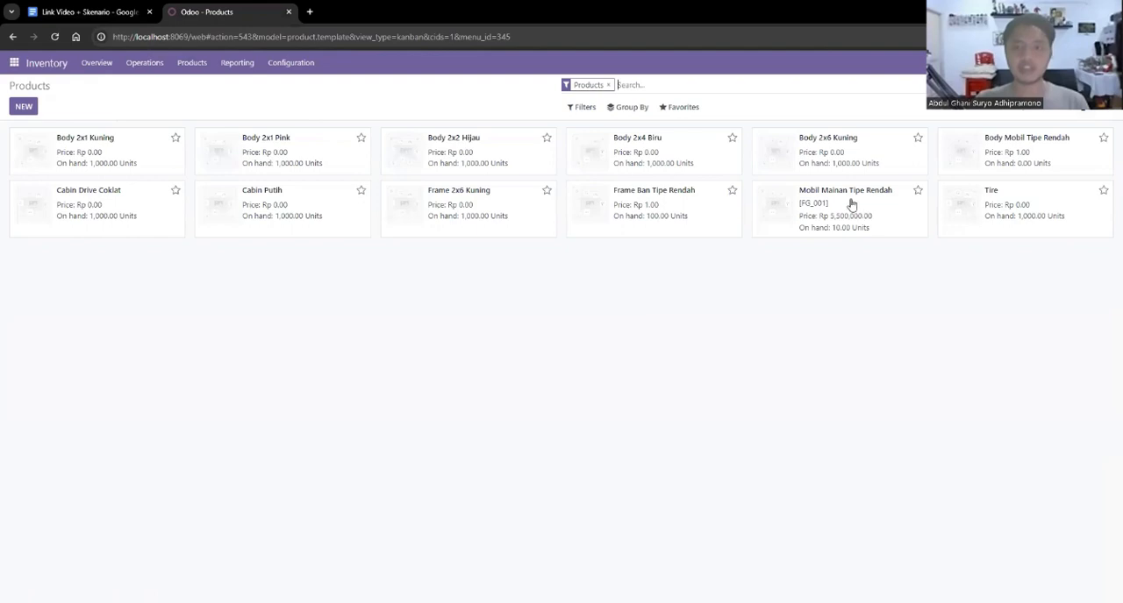
left_click(850, 204)
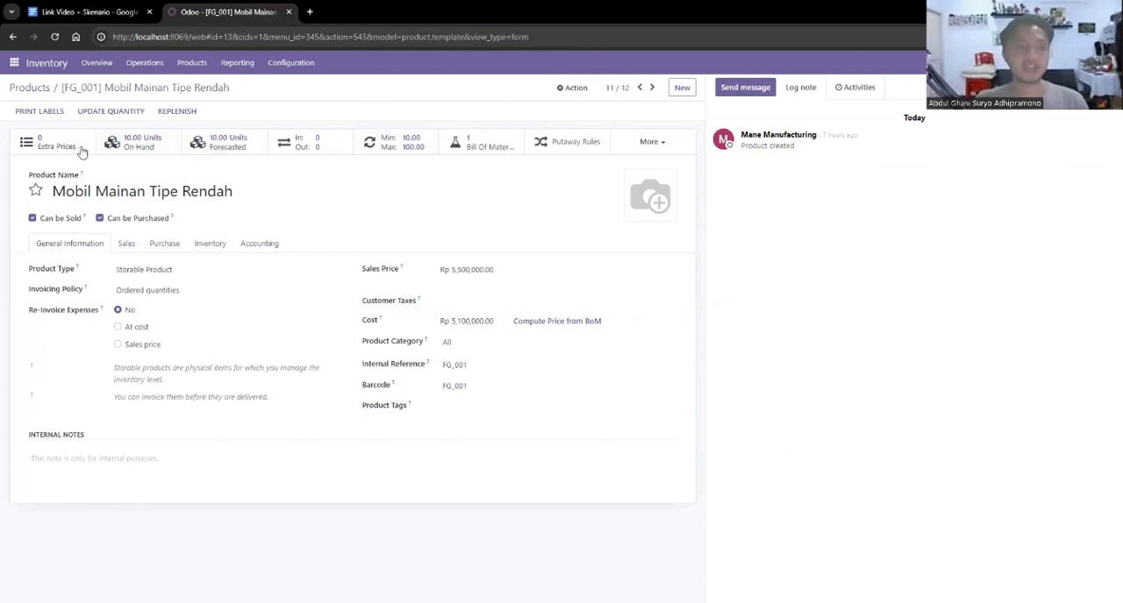
left_click(142, 143)
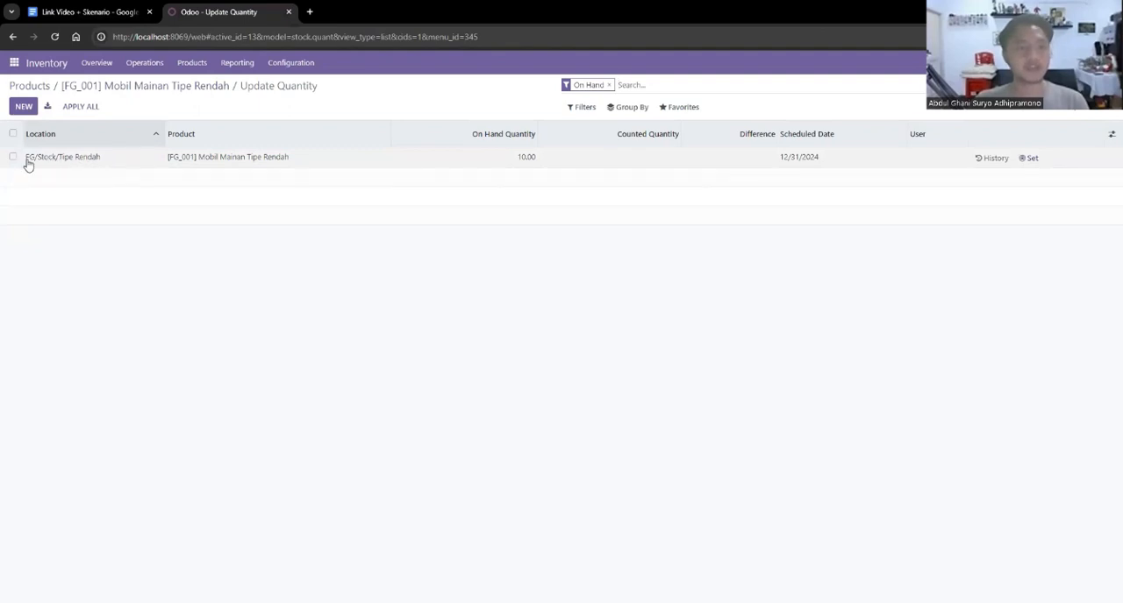
left_click(33, 87)
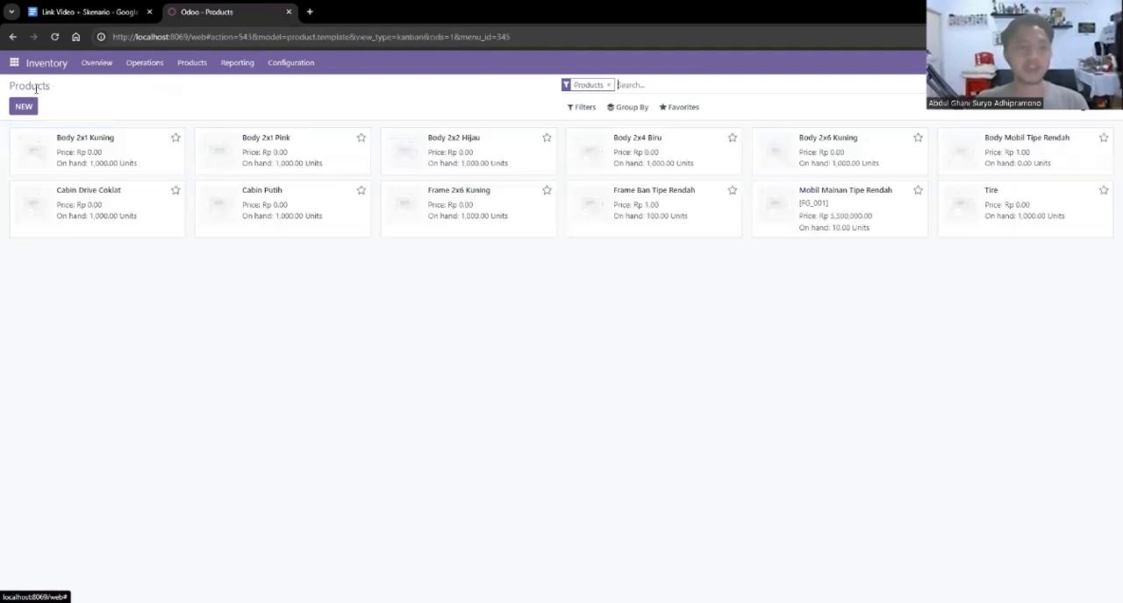
left_click(236, 65)
left_click(221, 87)
Start a new putaway rule for products arriving in FG/Stock.
left_click(296, 71)
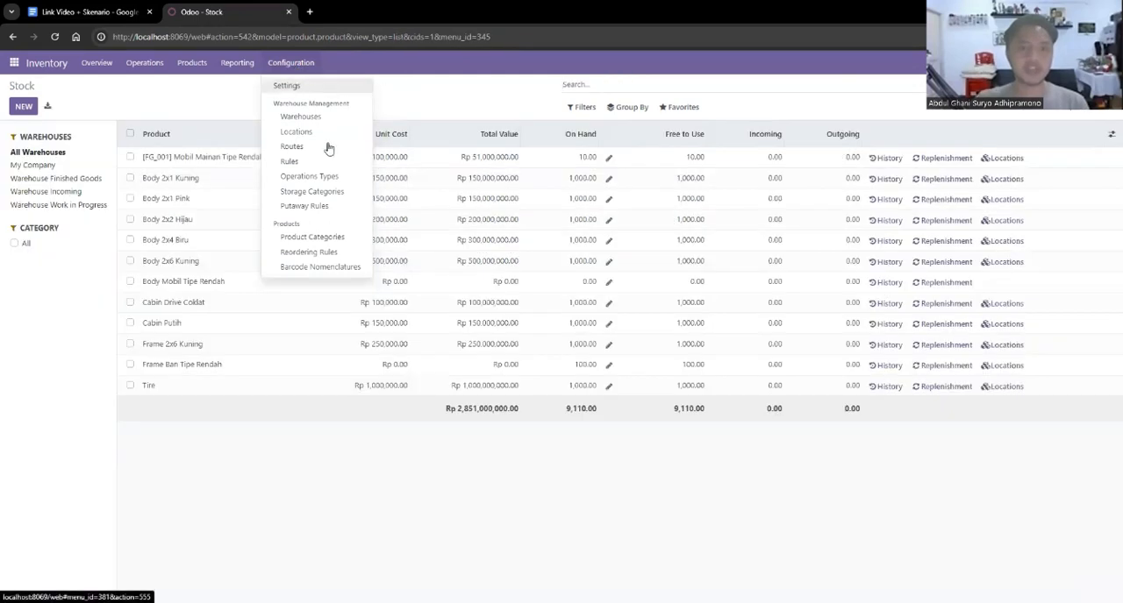
left_click(318, 205)
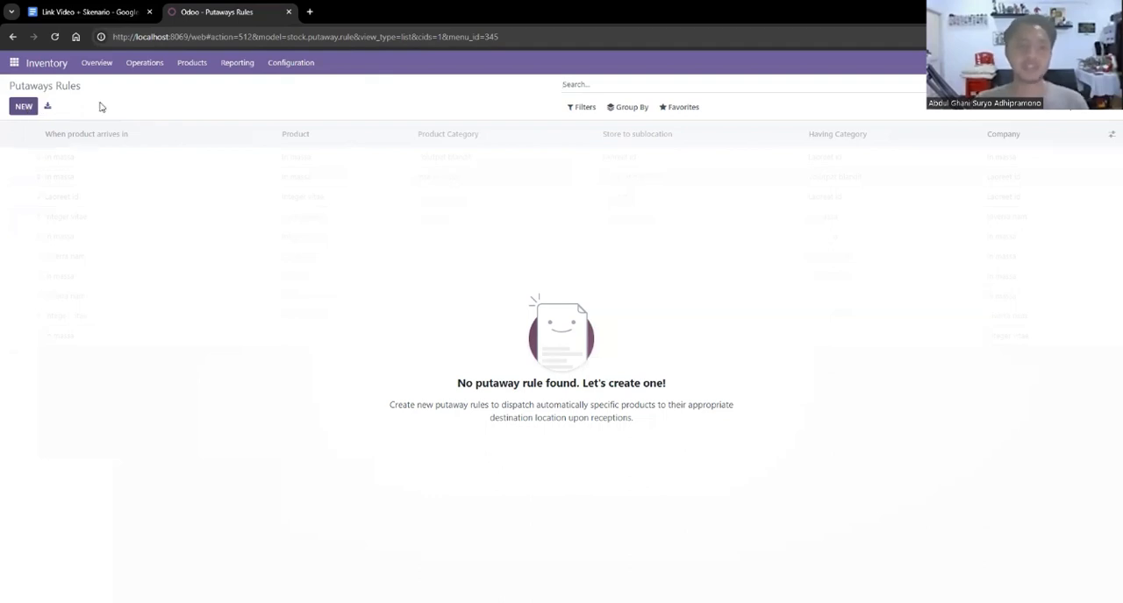
left_click(27, 106)
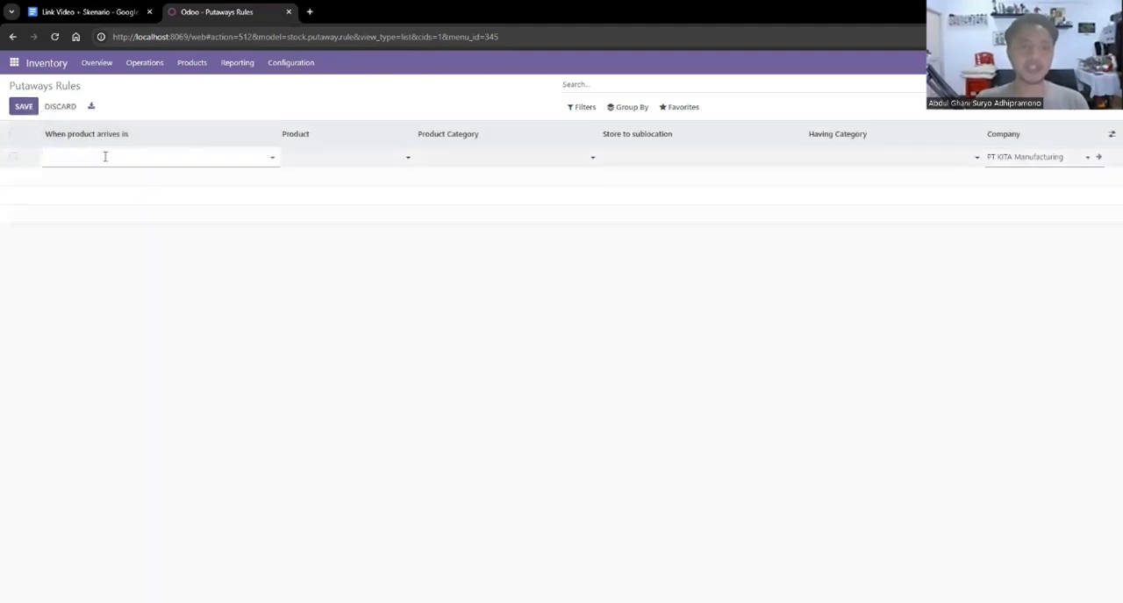
left_click(105, 156)
left_click(96, 194)
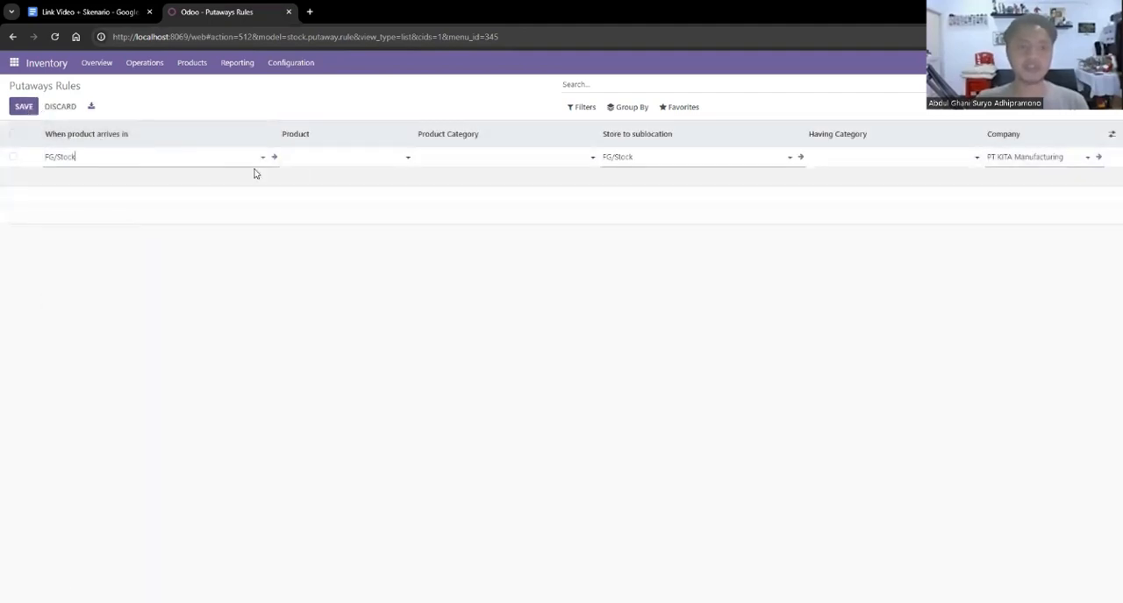
Set the rule's product to [FG_001] Mobil Mainan Tipe Rendah and its storage sublocation to FG/Stock/Tipe Rendah, and save the rule.
left_click(317, 161)
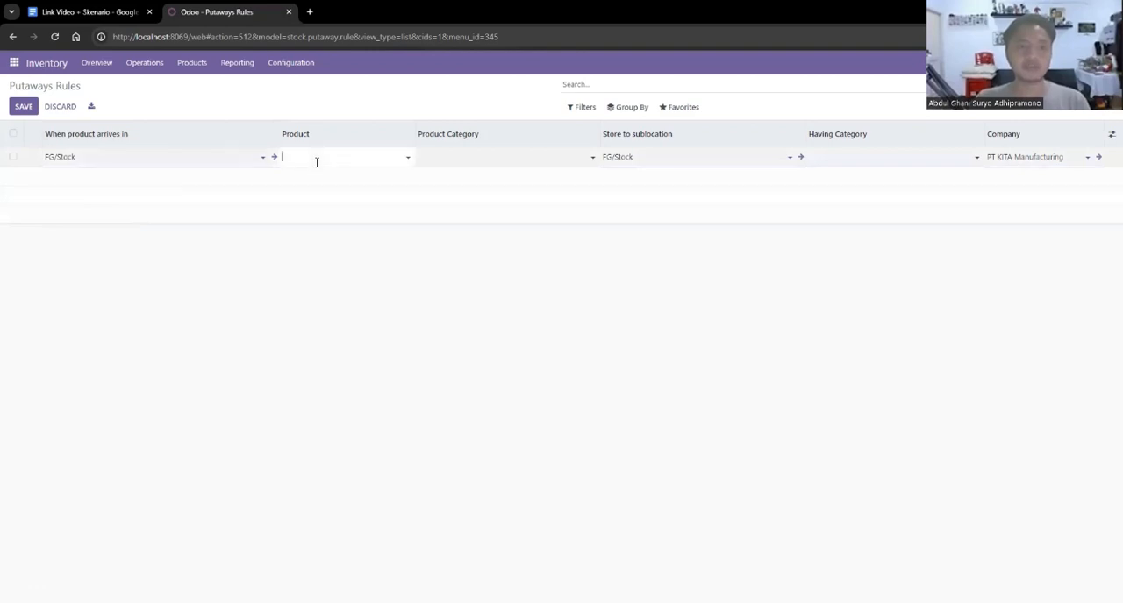
left_click(408, 157)
left_click(376, 176)
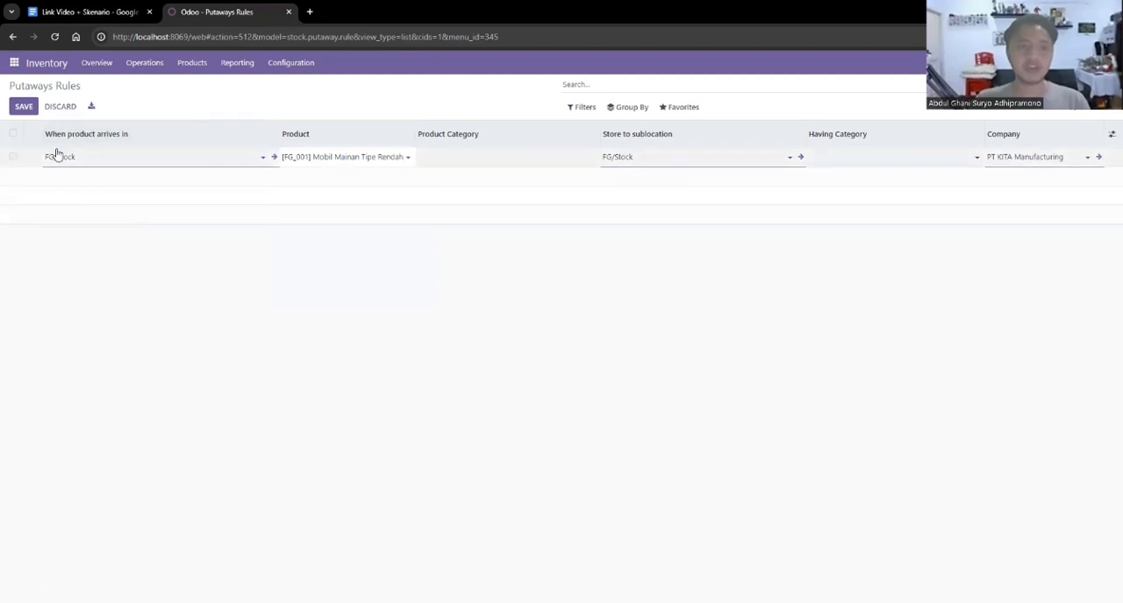
left_click(662, 160)
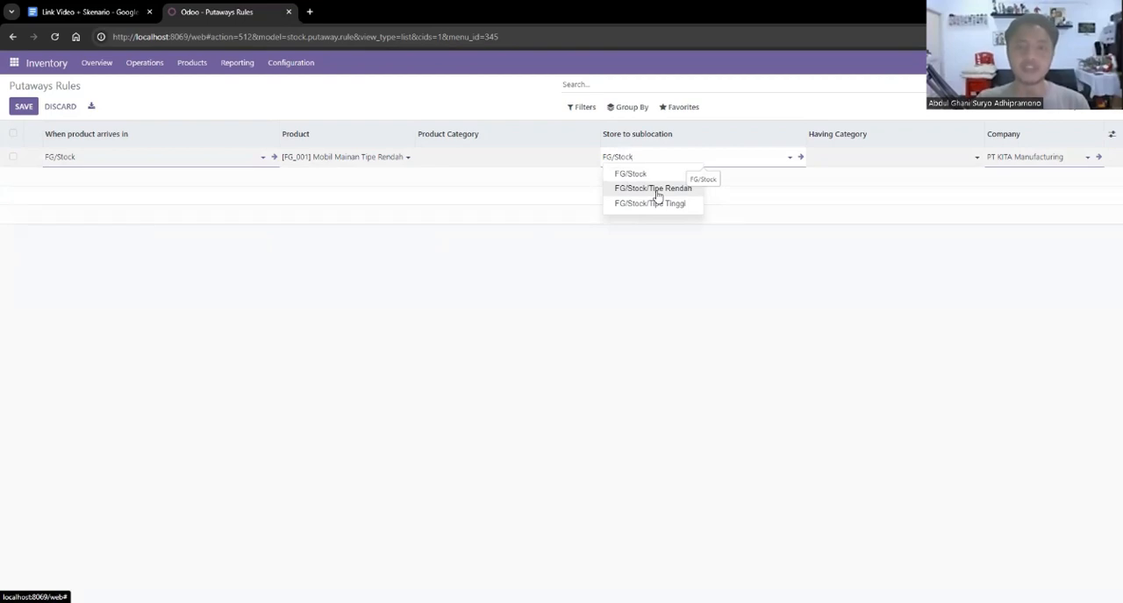
left_click(657, 189)
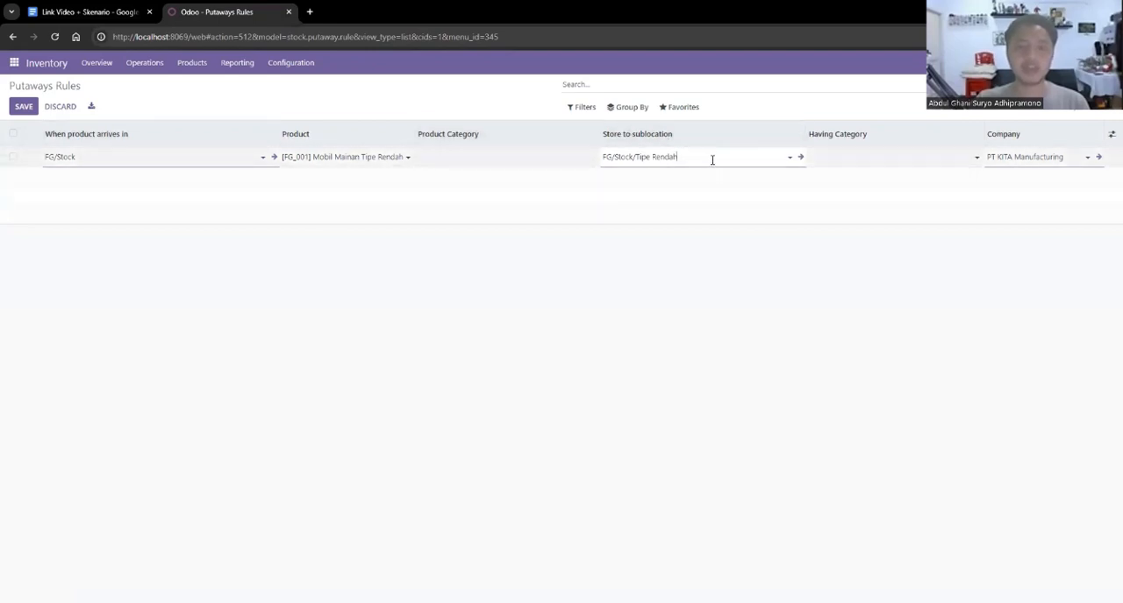
left_click(24, 107)
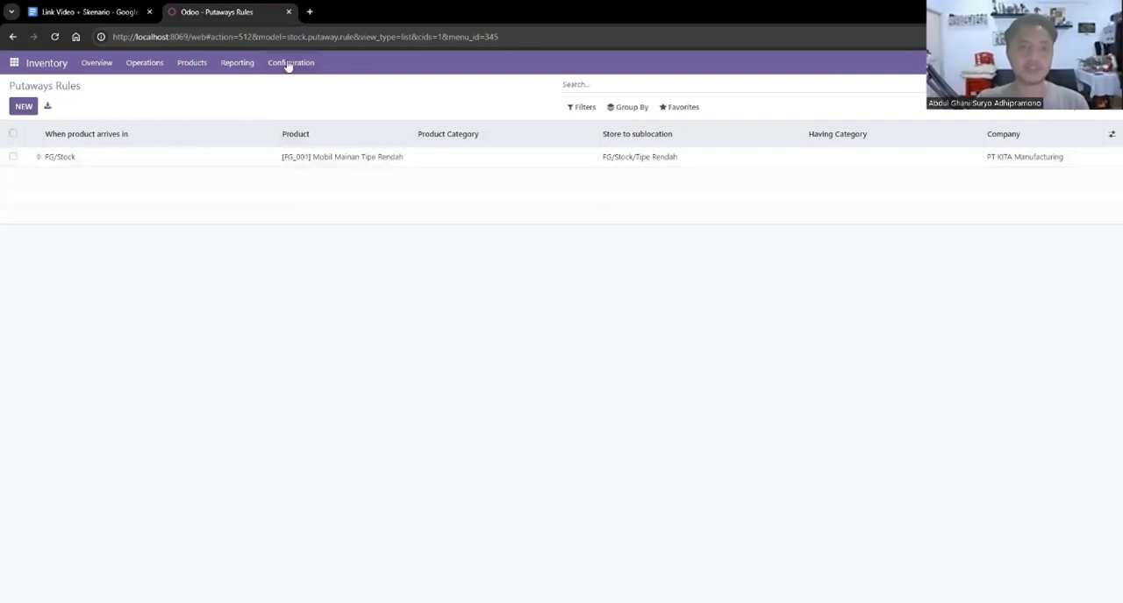
Create a new stock transfer with contact Webb Warehouse and operation type My Company: Internal Transfers.
left_click(140, 66)
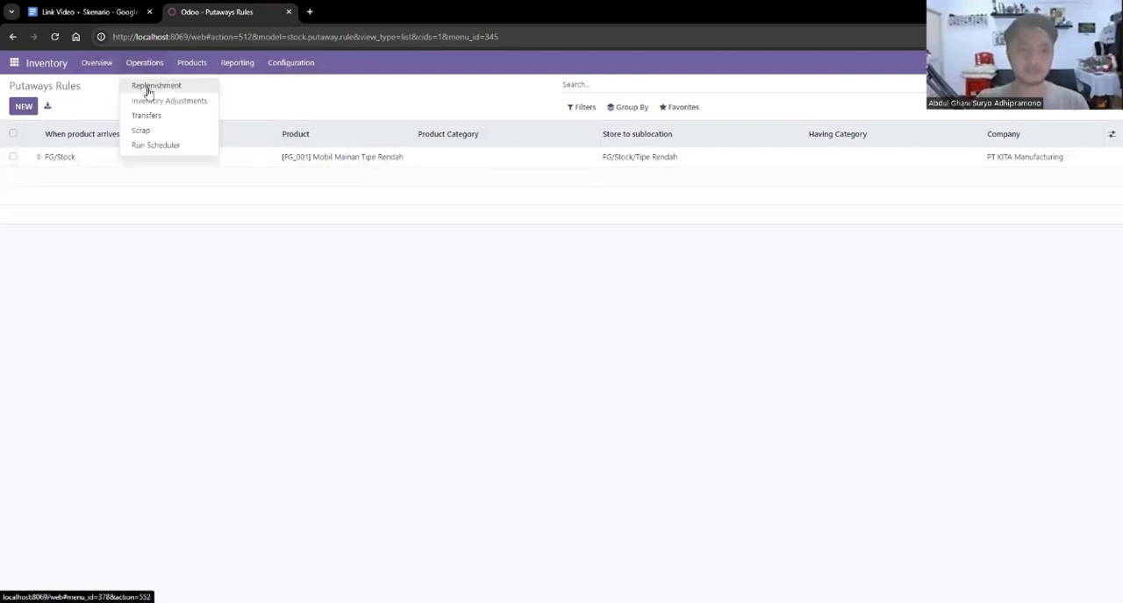
left_click(151, 123)
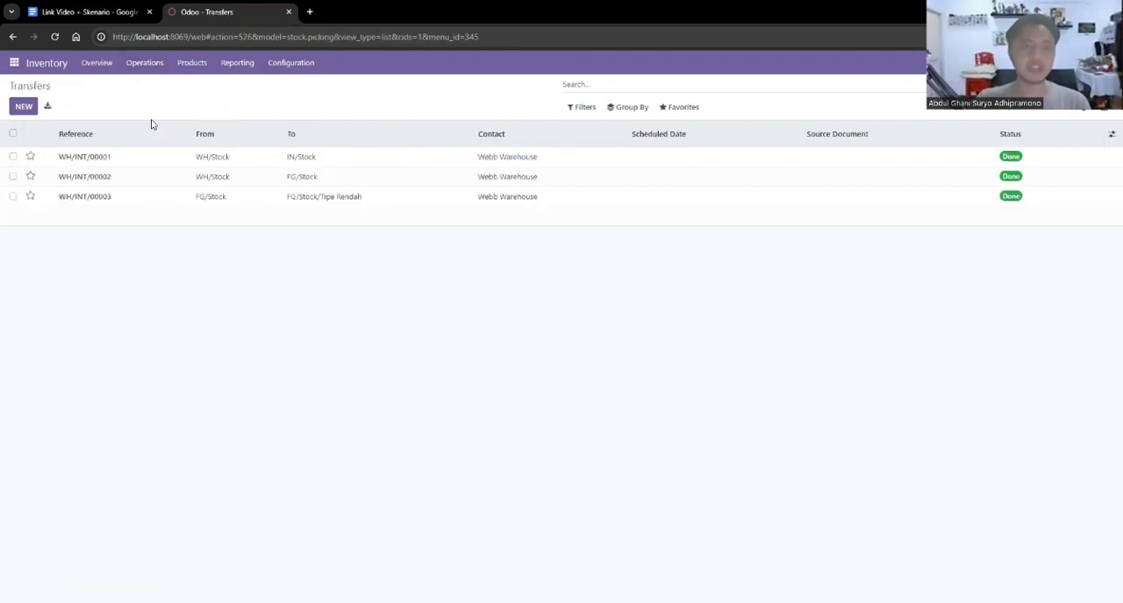
left_click(23, 107)
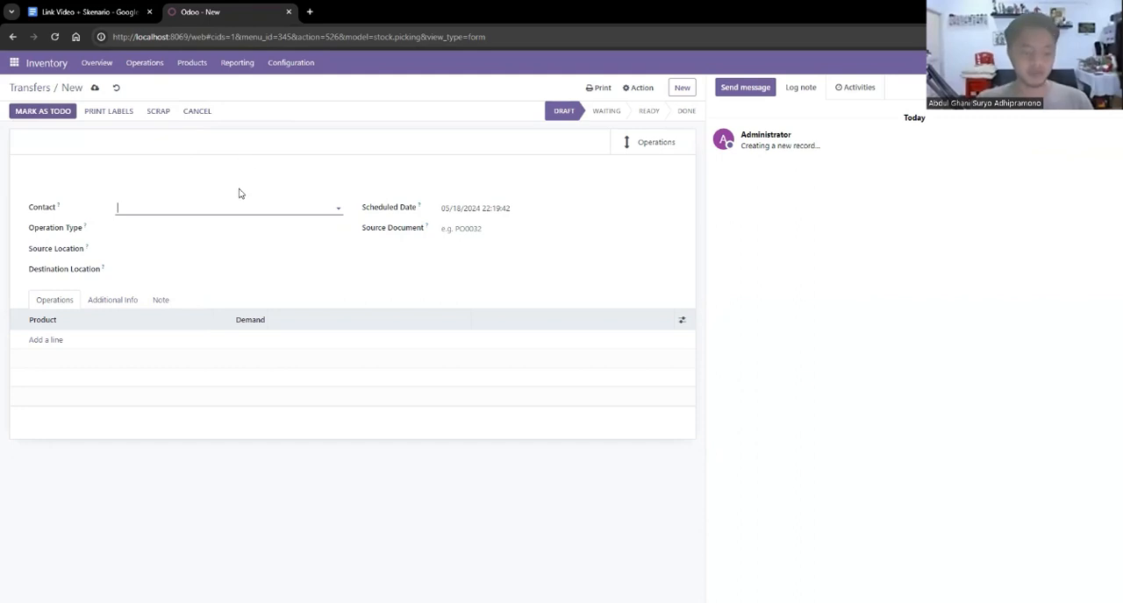
type("webb")
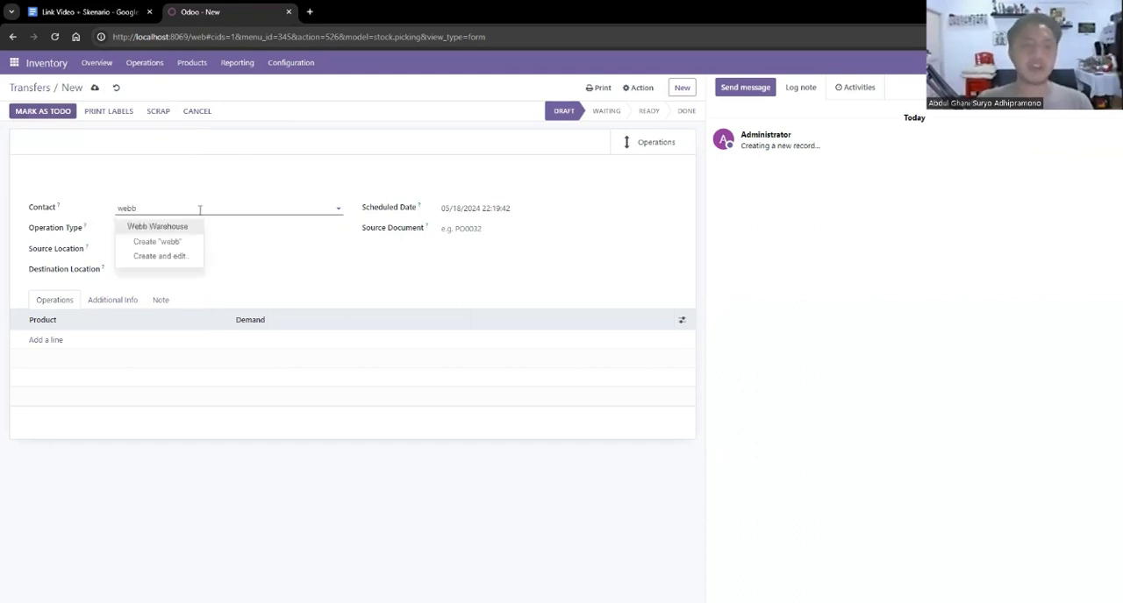
left_click(188, 226)
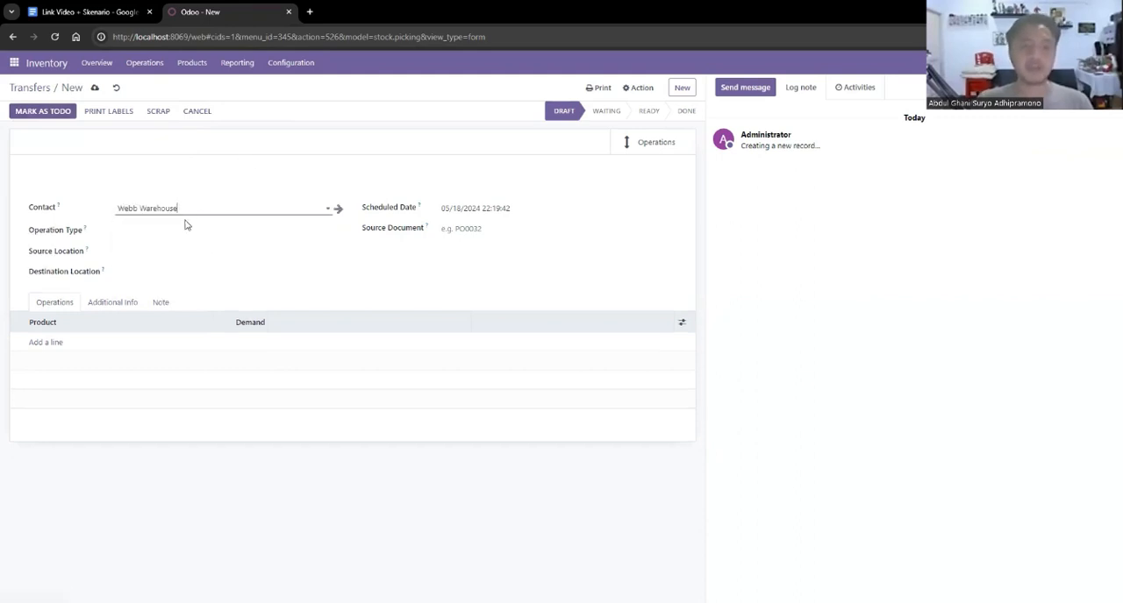
left_click(136, 231)
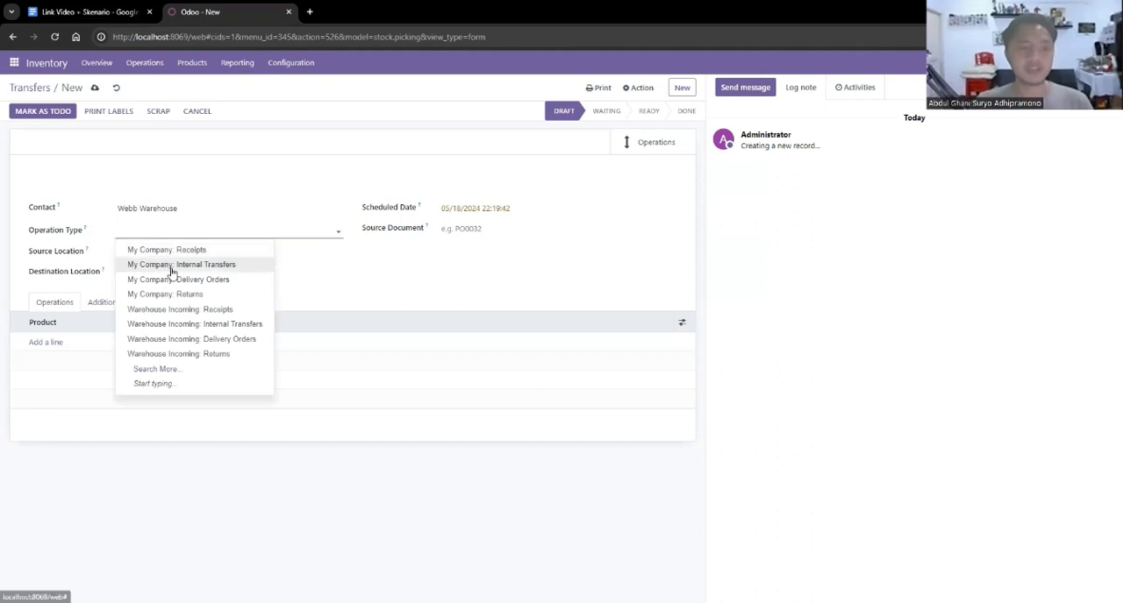
left_click(168, 265)
Set the transfer's source location to IN/Stock and its destination location to WIP/Stock.
left_click(172, 253)
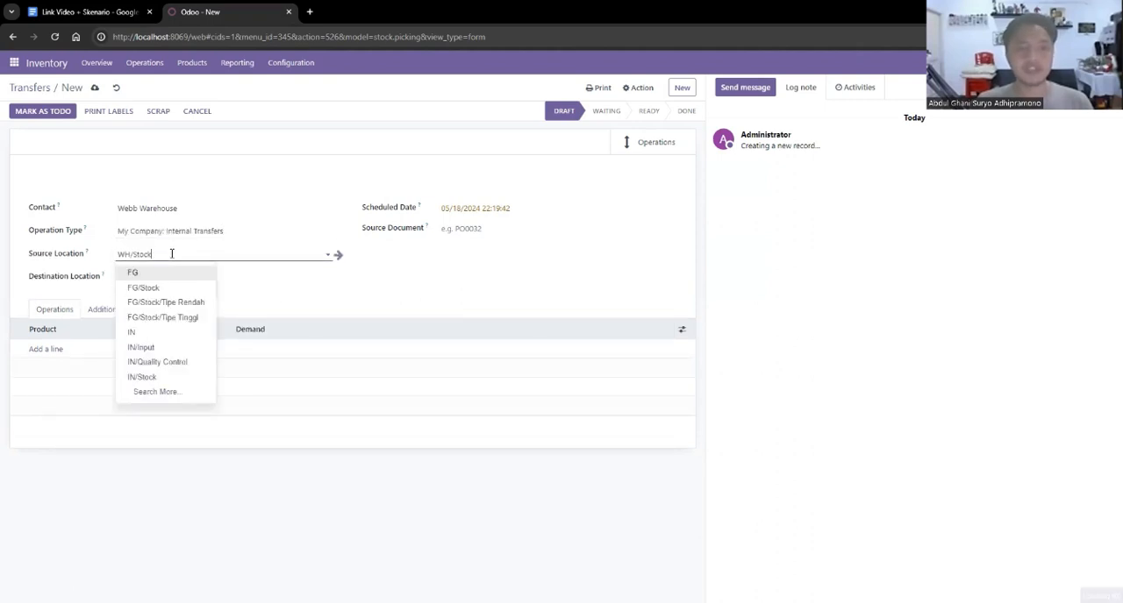
left_click(156, 377)
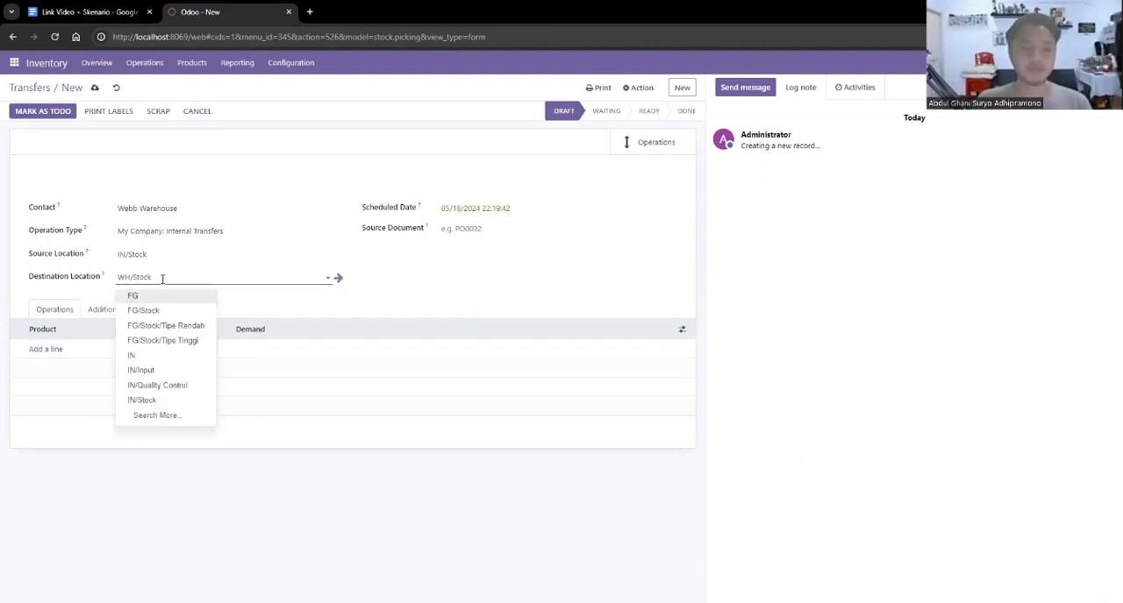
left_click(165, 413)
scroll(439, 406, "down", 5)
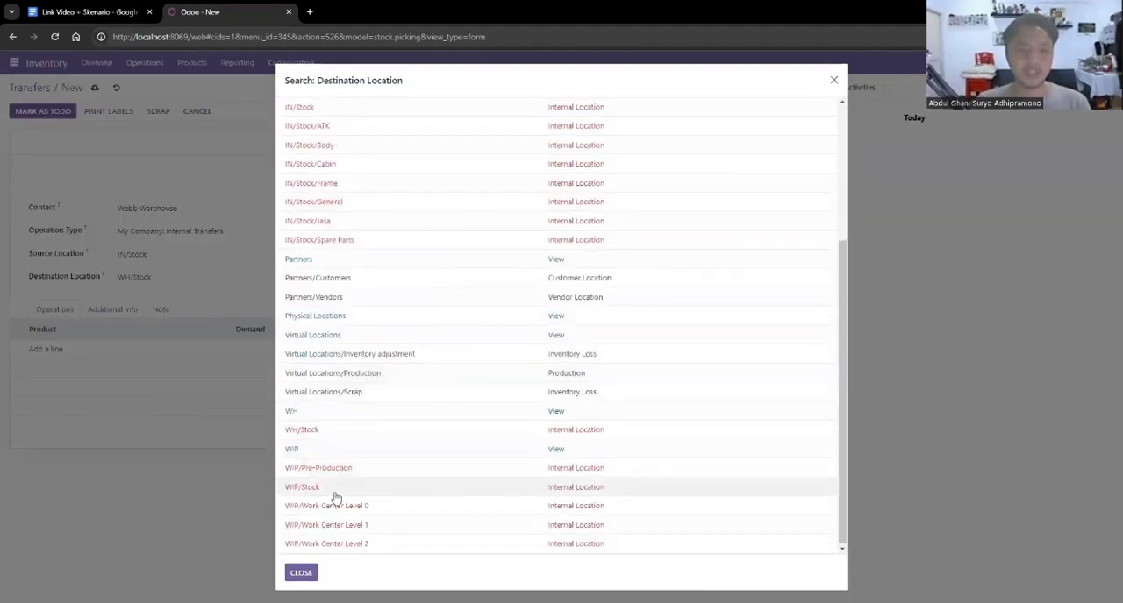
left_click(335, 489)
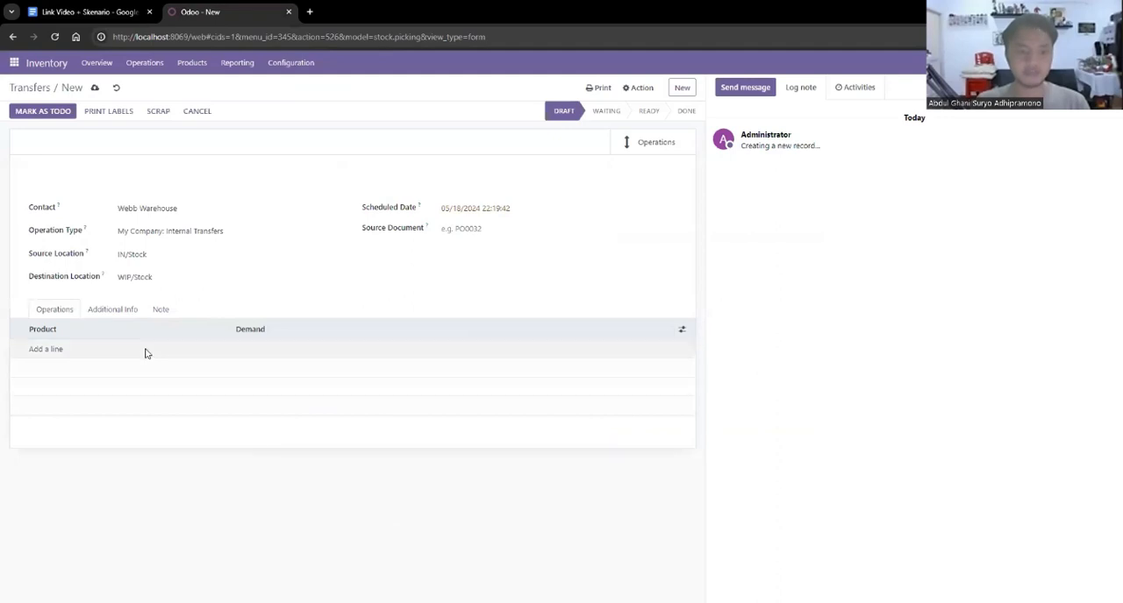
Consult the scenario document in Google Docs, and add Body 2x1 Kuning and Body 2x1 Pink as product lines of the Odoo transfer.
left_click(88, 11)
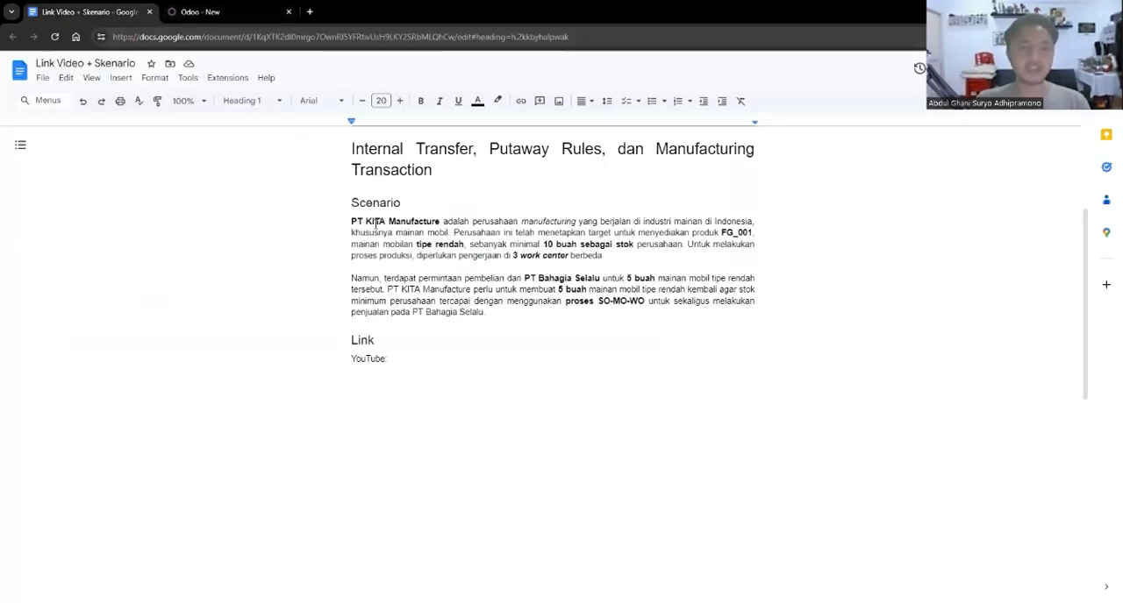
left_click(197, 11)
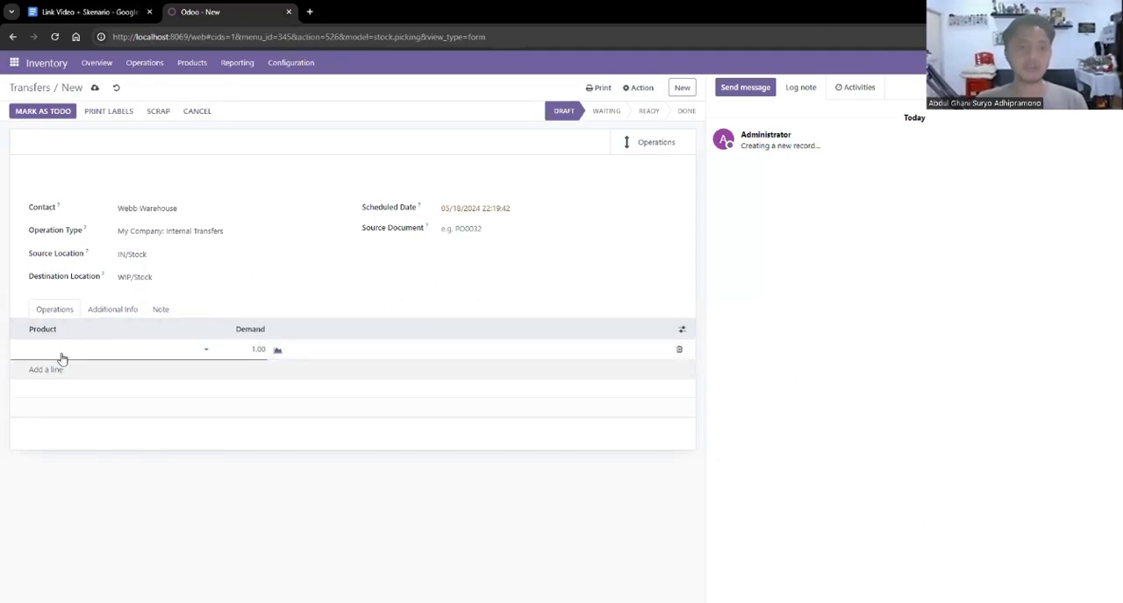
left_click(184, 355)
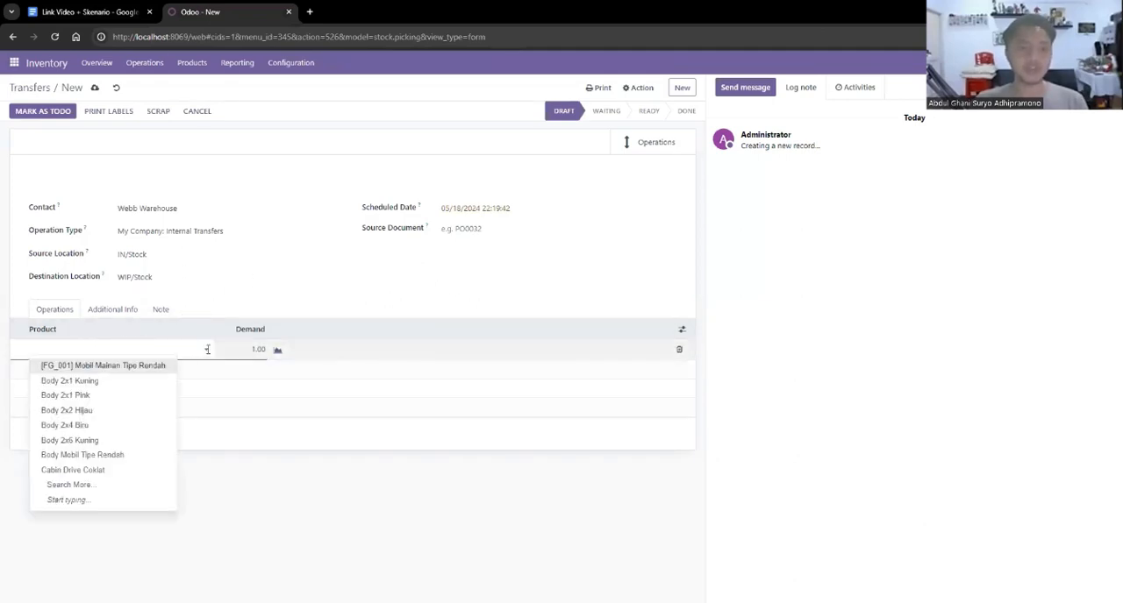
left_click(104, 381)
left_click(44, 369)
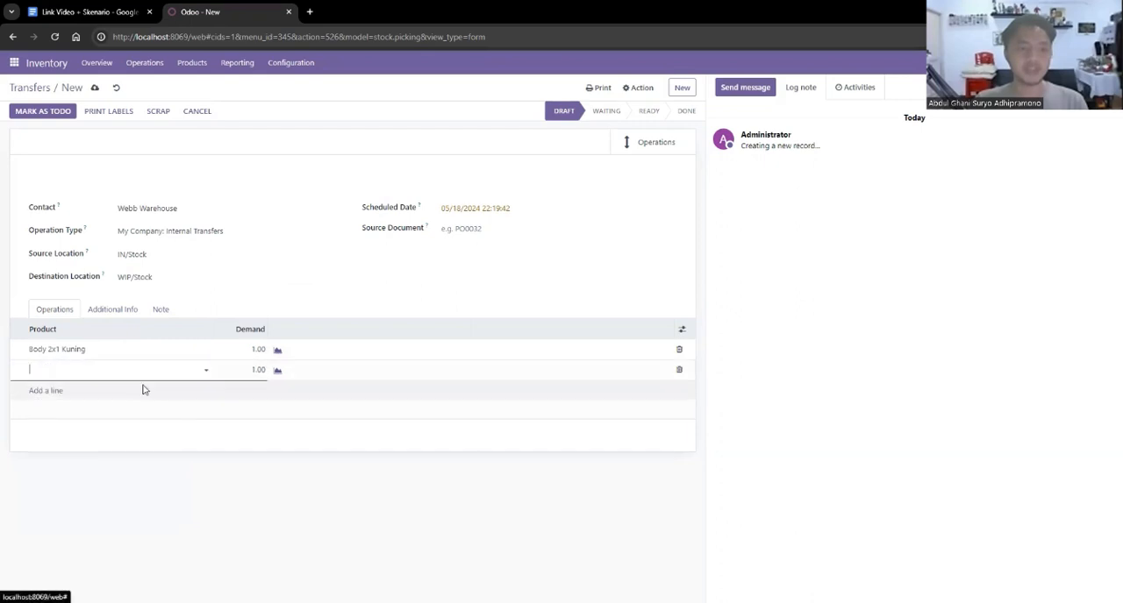
left_click(140, 370)
left_click(113, 411)
Add Body 2x2 Hijau and Body 2x4 Biru to the transfer's product lines.
left_click(40, 393)
left_click(208, 394)
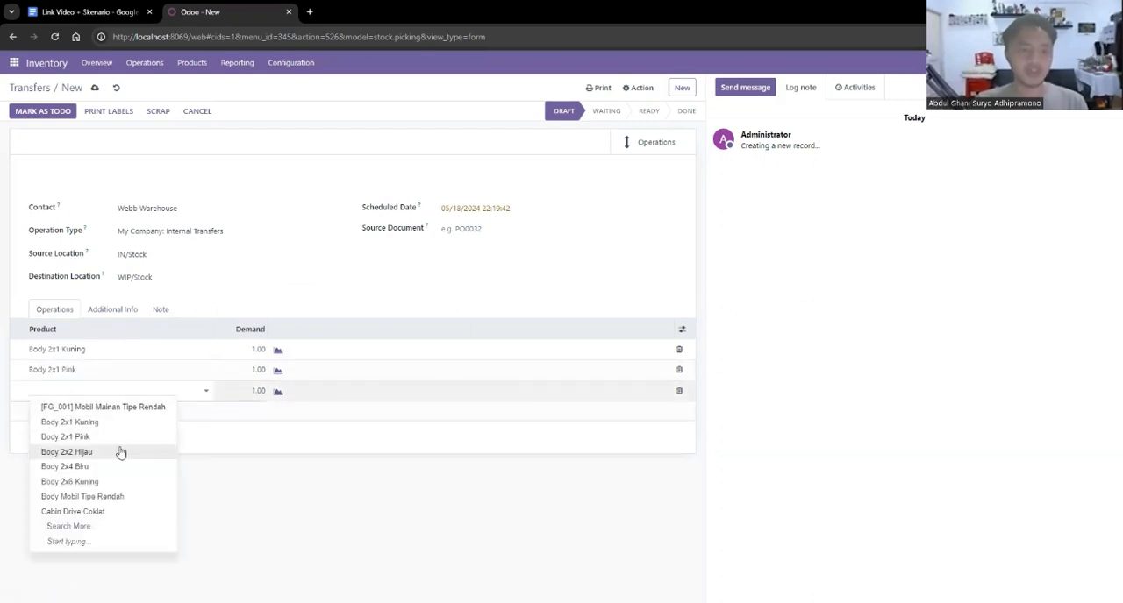
left_click(120, 453)
left_click(74, 412)
left_click(199, 414)
left_click(101, 488)
Add Body 2x6 Kuning and Cabin Drive Coklat to the transfer's product lines.
left_click(150, 432)
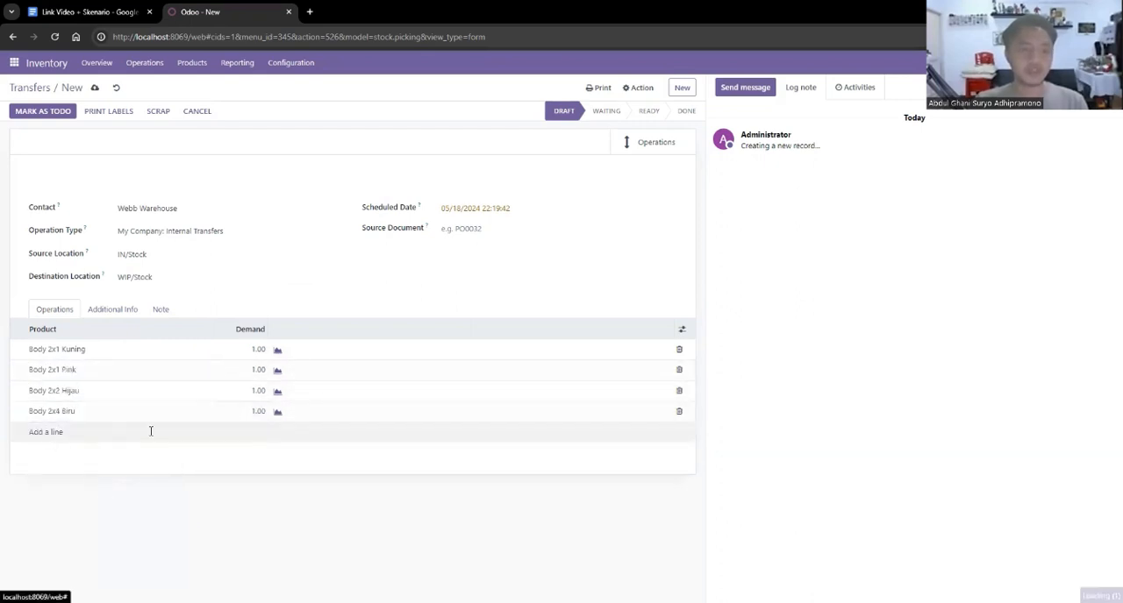
left_click(150, 431)
left_click(140, 522)
left_click(201, 453)
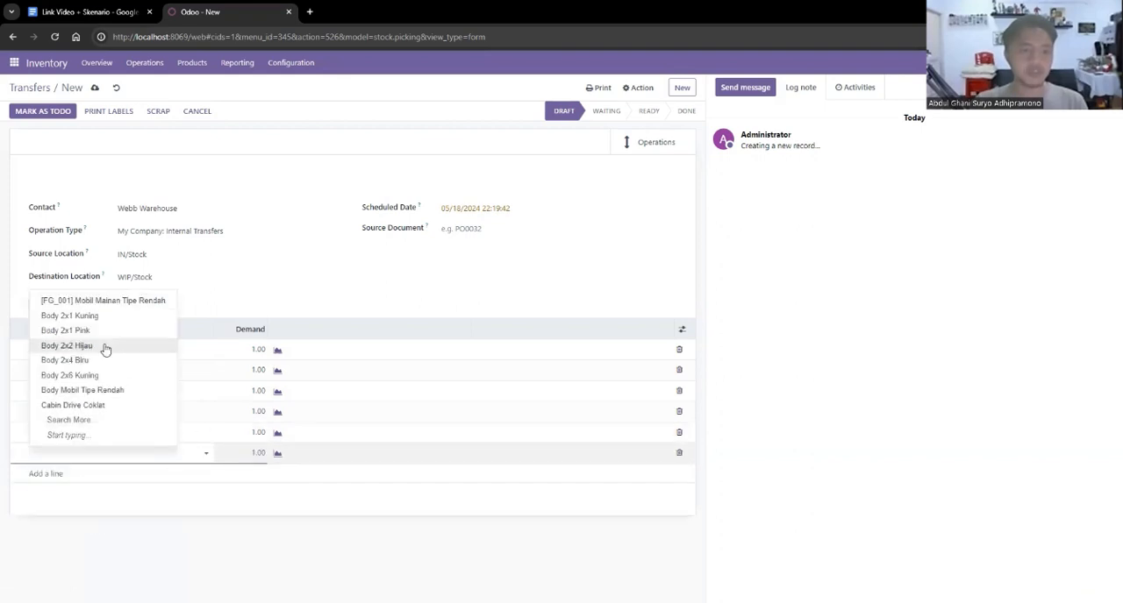
left_click(104, 403)
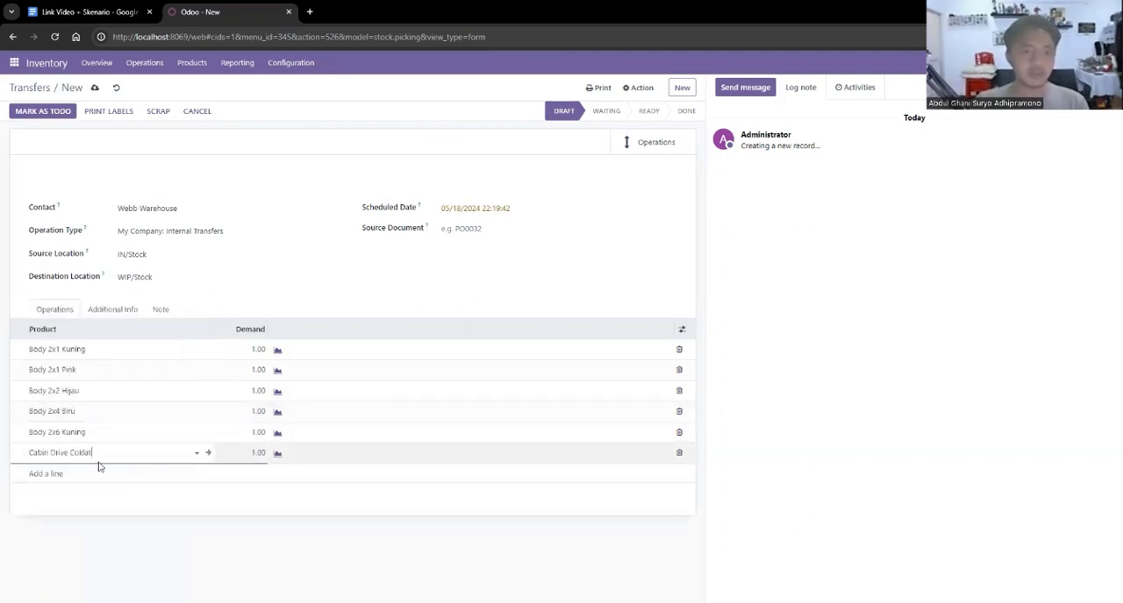
Add Cabin Putih and Frame 2x6 Kuning to the transfer's product lines.
left_click(61, 471)
type("cab")
left_click(67, 505)
left_click(99, 493)
left_click(194, 493)
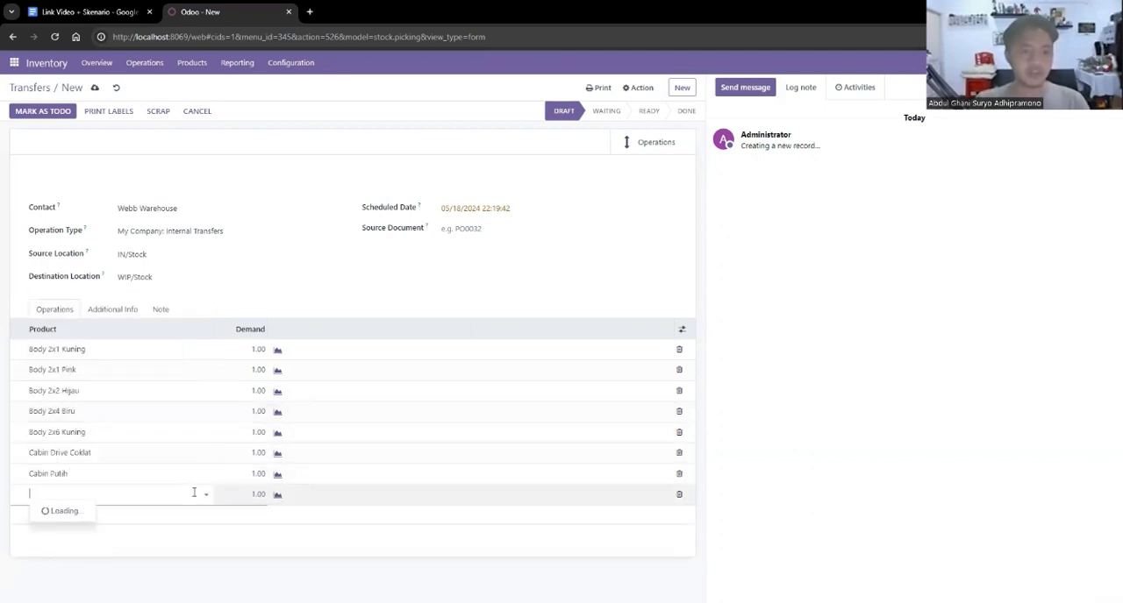
left_click(103, 465)
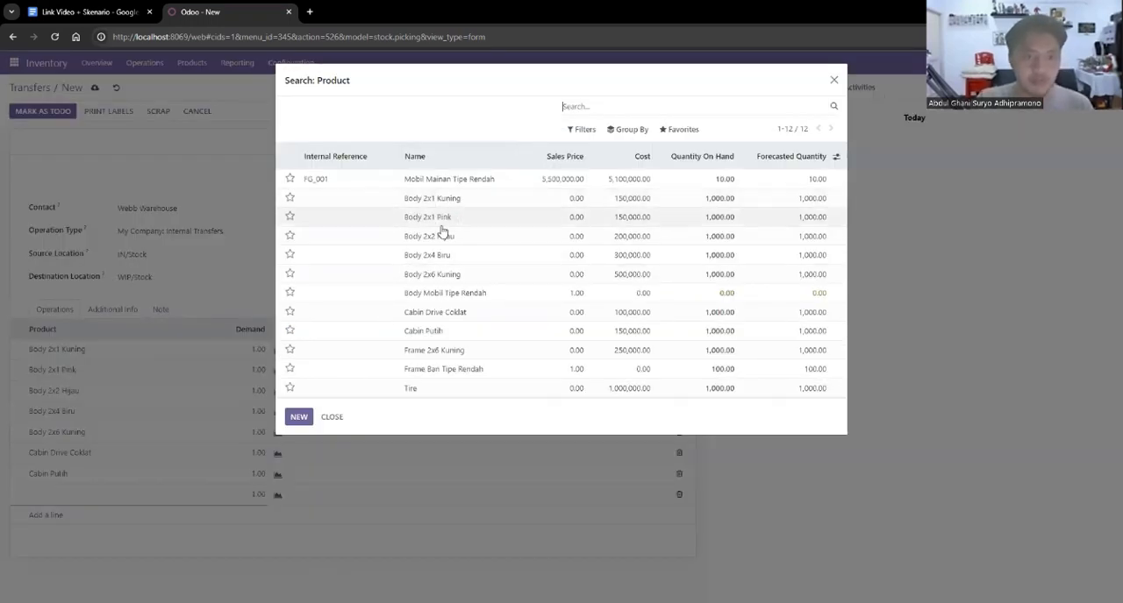
left_click(487, 351)
Add Tire as the last product line of the transfer.
left_click(50, 518)
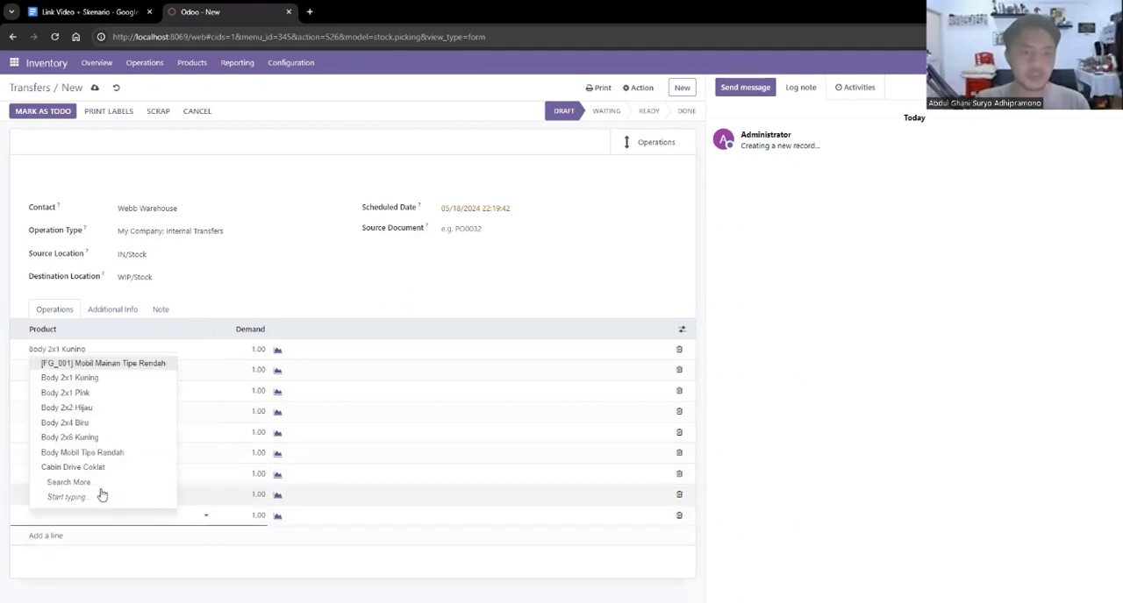
type("tire")
key("Return")
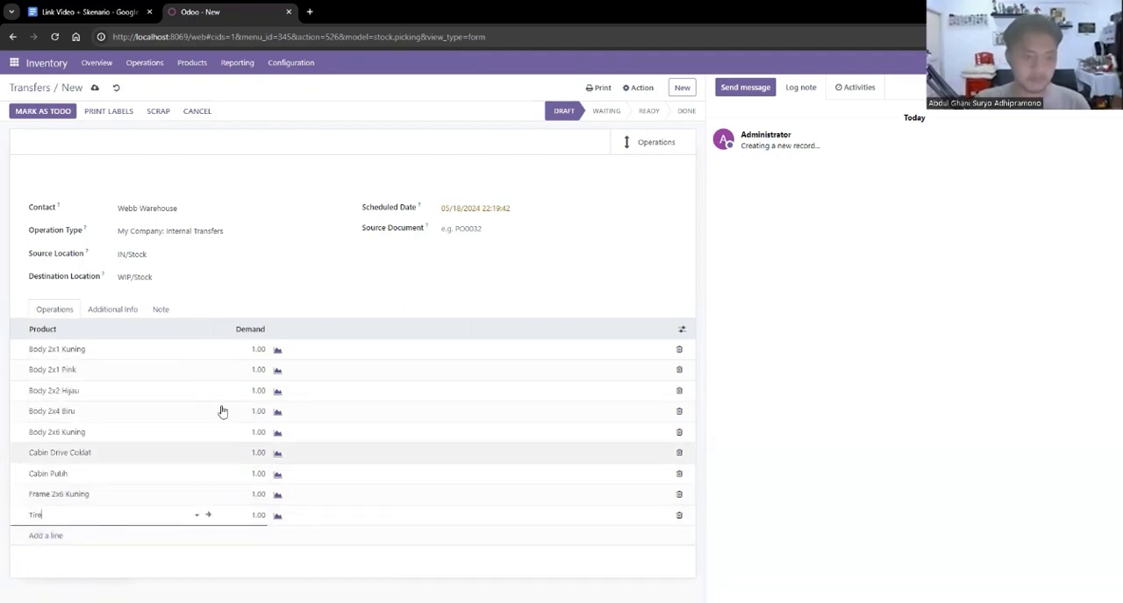
Set the demand to 100 for the five Body products, from Body 2x1 Kuning through Body 2x6 Kuning.
left_click(254, 350)
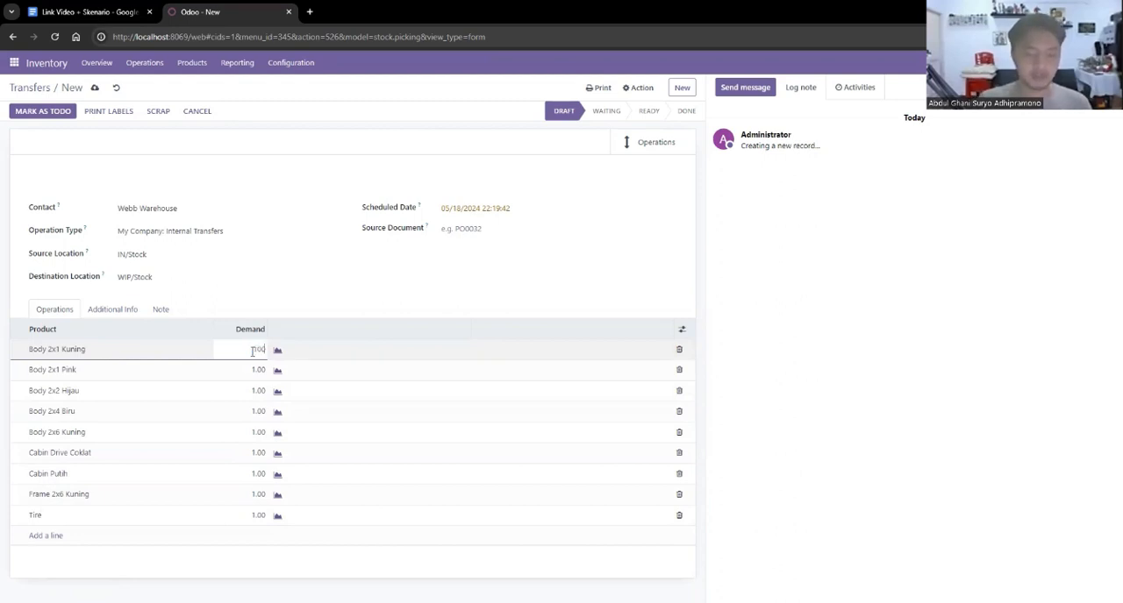
type("100")
left_click(256, 370)
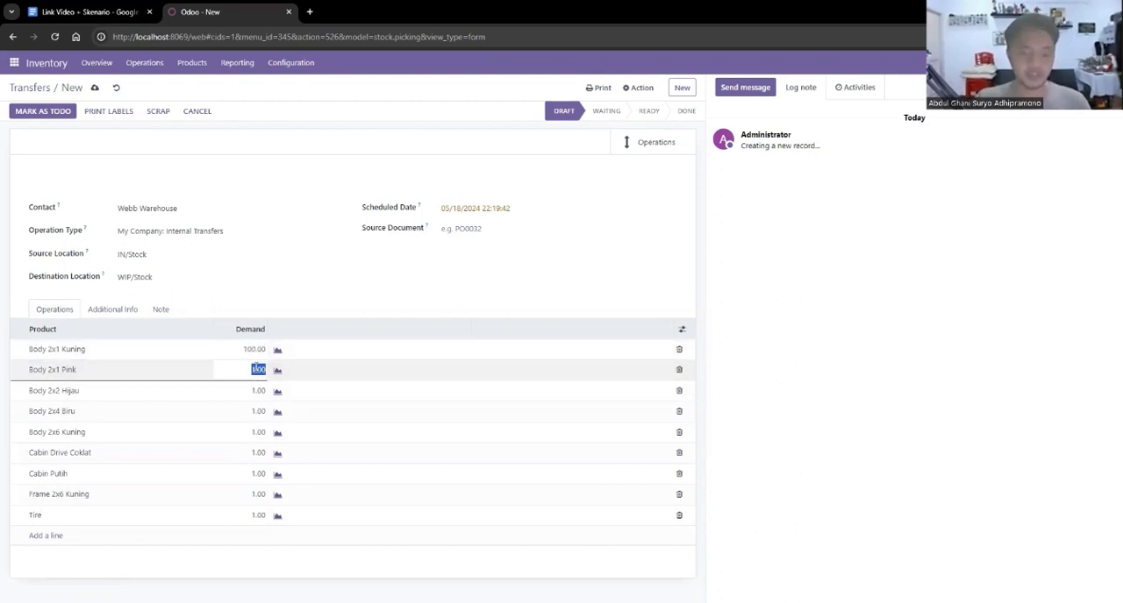
type("100")
left_click(261, 388)
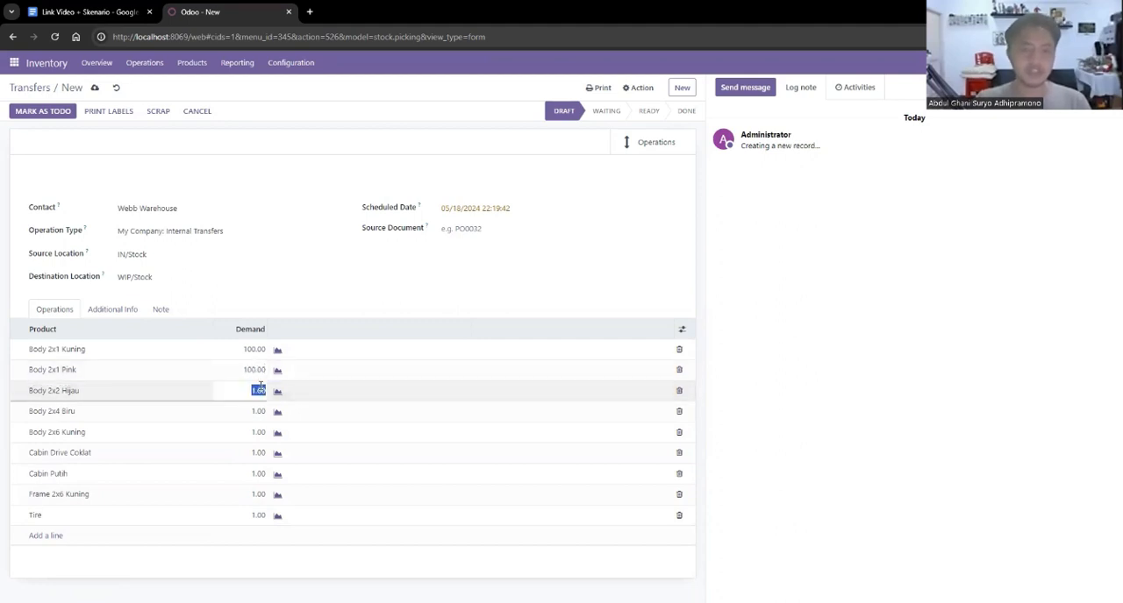
type("100")
left_click(259, 411)
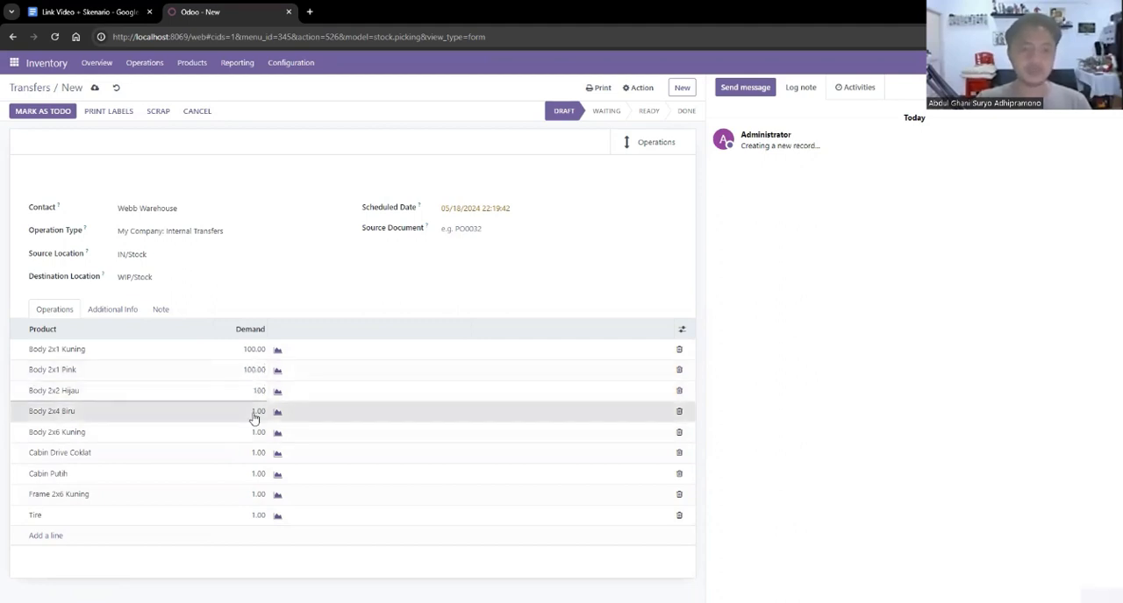
left_click(255, 432)
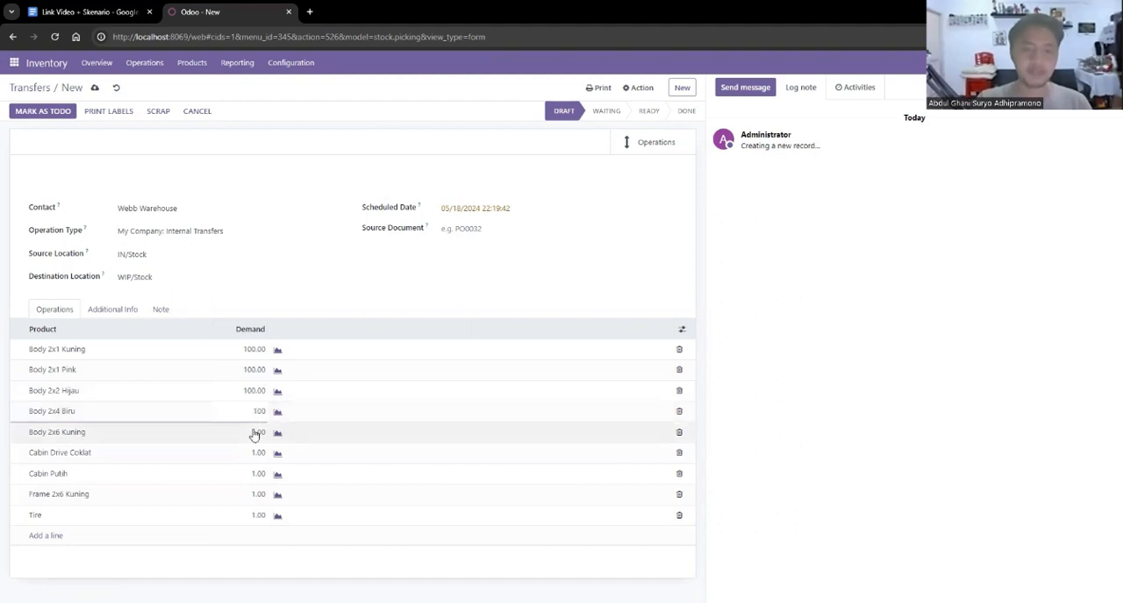
type("100")
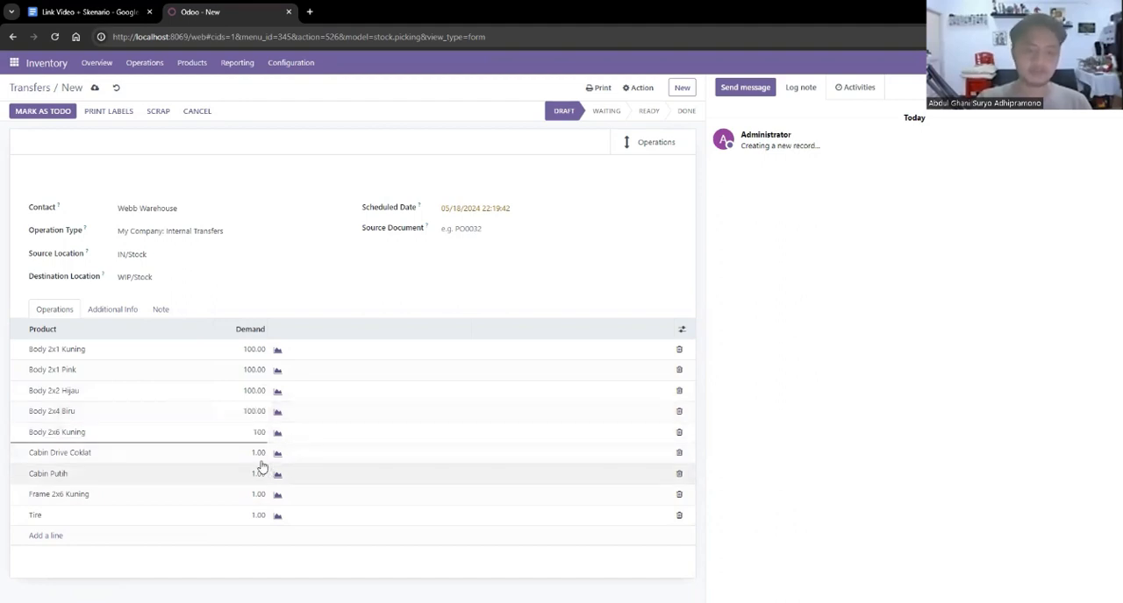
Set the demand to 100 for Cabin Drive Coklat, Cabin Putih, Frame 2x6 Kuning and Tire.
left_click(259, 453)
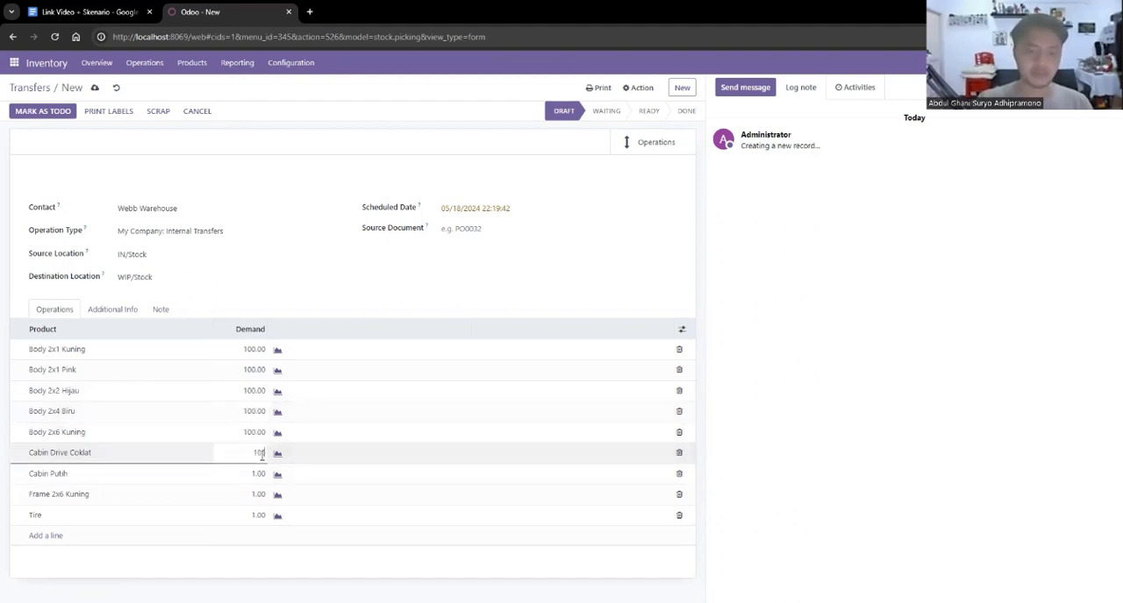
type("100")
left_click(259, 473)
type("10")
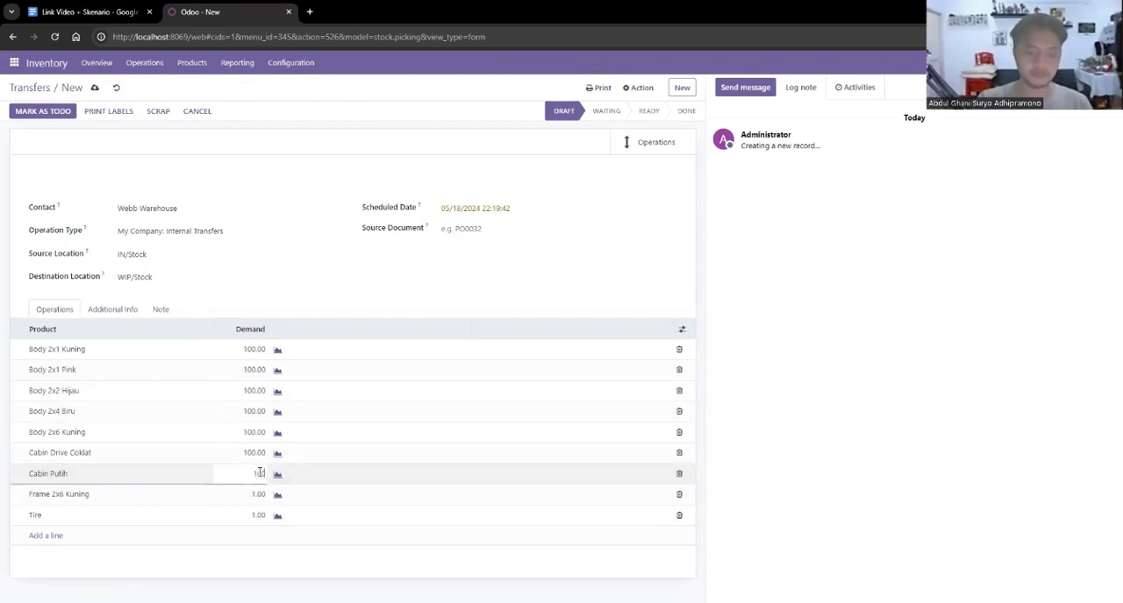
type("0")
left_click(258, 493)
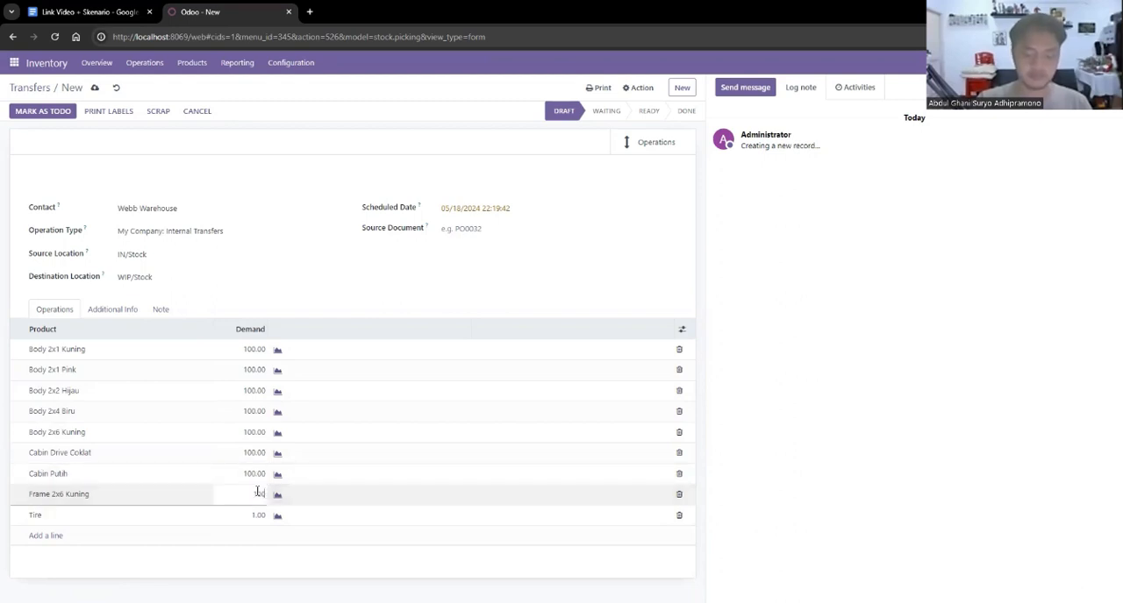
left_click(256, 514)
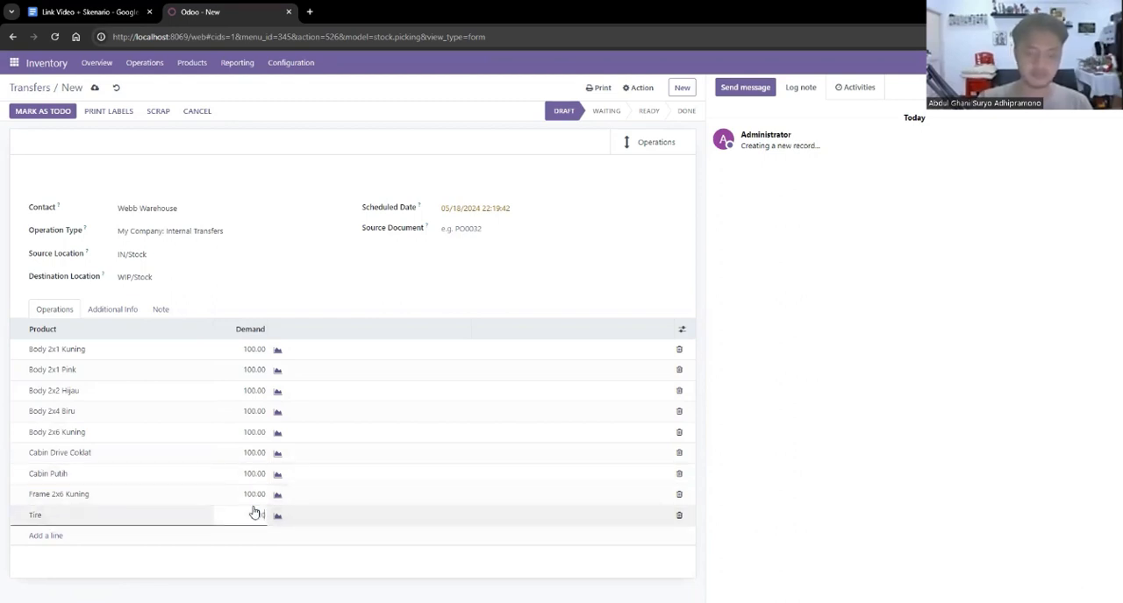
type("100")
left_click(281, 567)
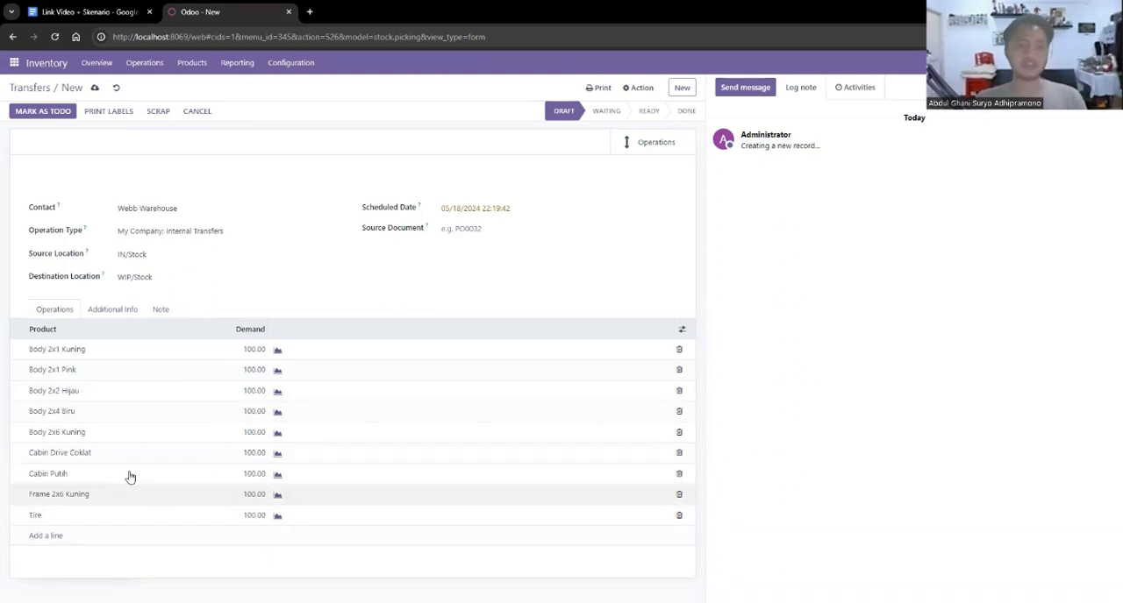
Mark the internal transfer as to do, fill in its done quantities and validate it.
left_click(47, 113)
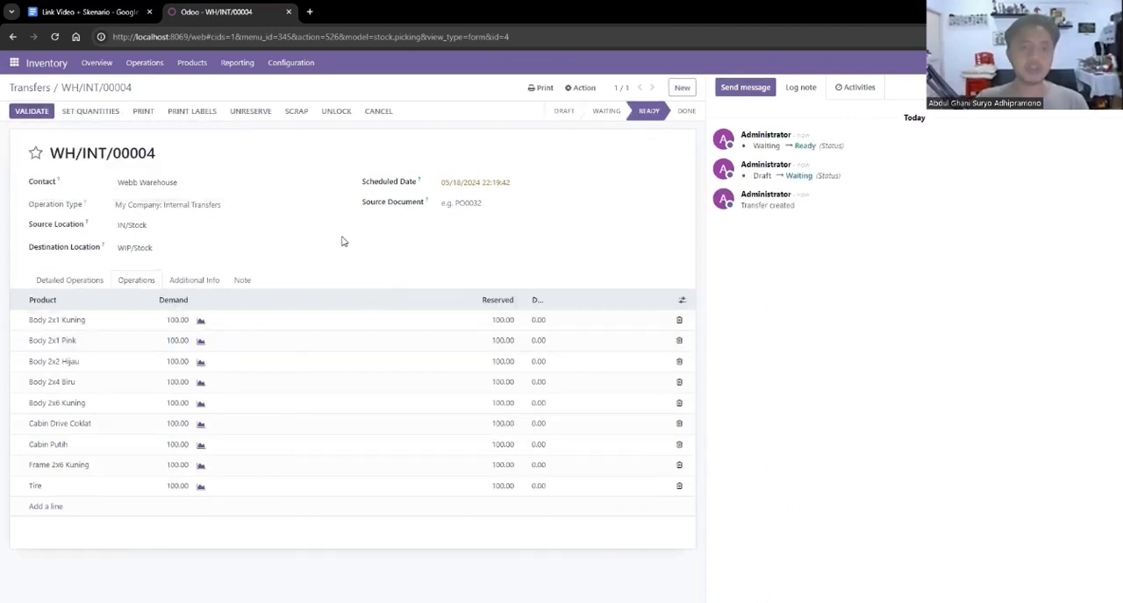
left_click(100, 117)
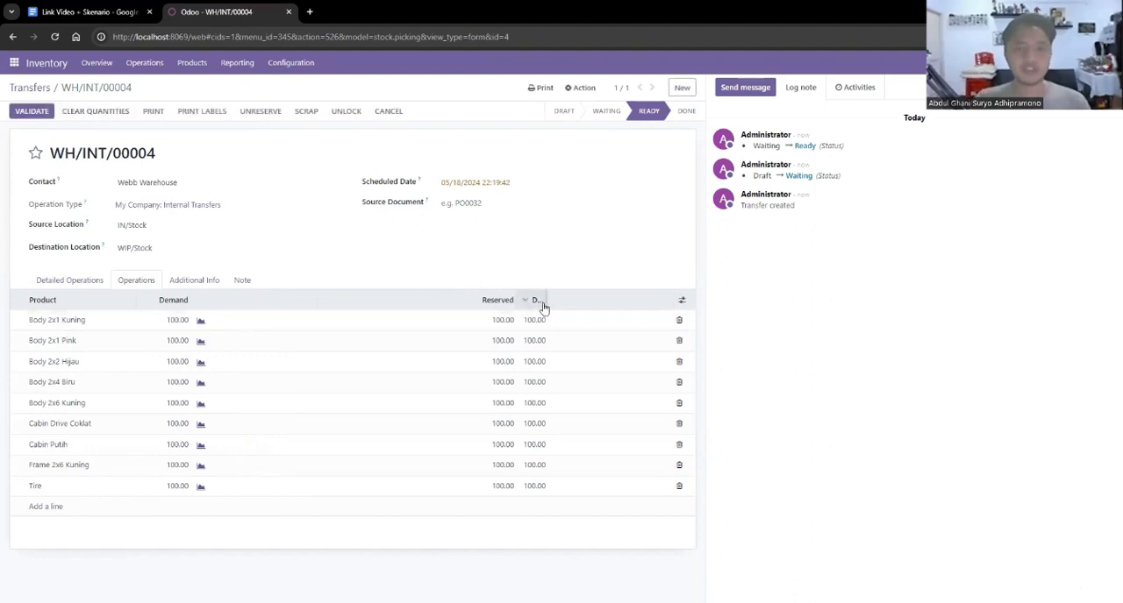
left_click_drag(545, 300, 571, 295)
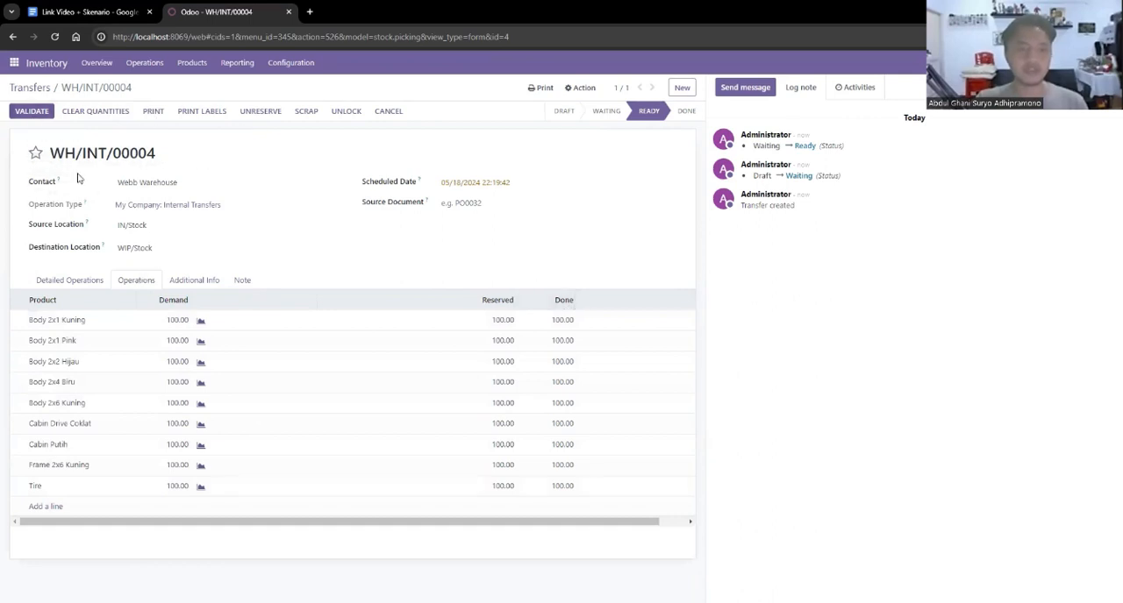
left_click(35, 112)
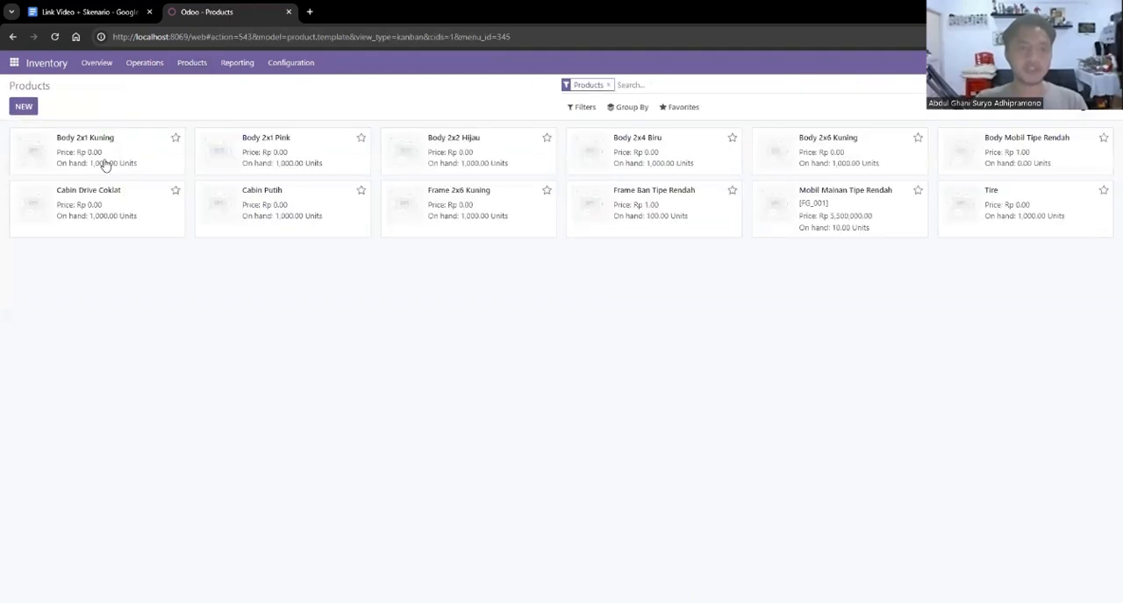
Check the on-hand quantity of Body 2x1 Kuning per location, and return to the product overview.
left_click(105, 166)
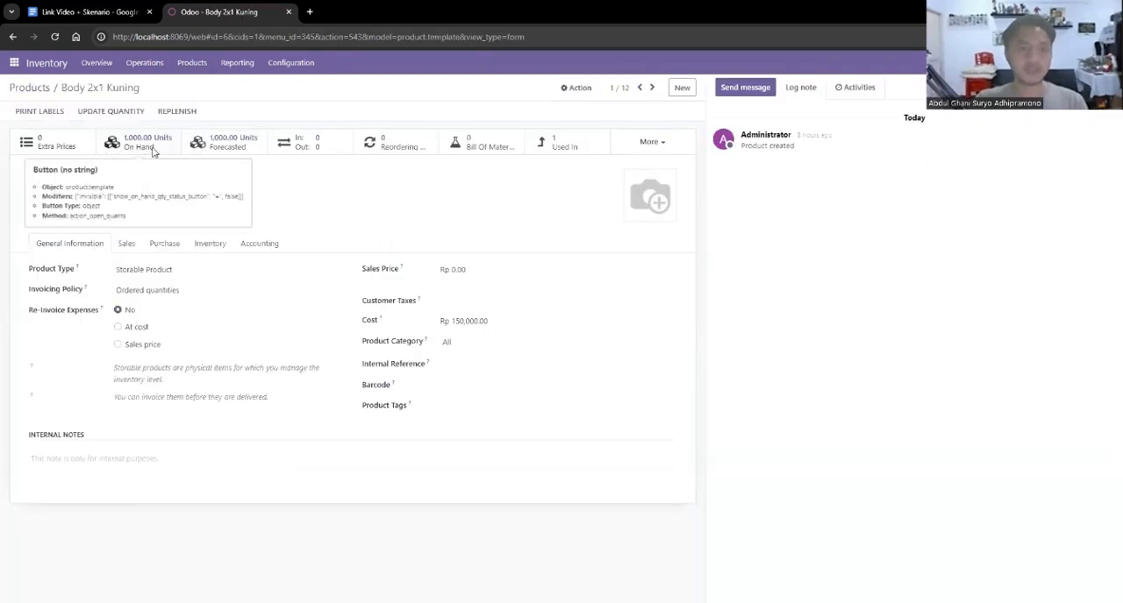
left_click(151, 149)
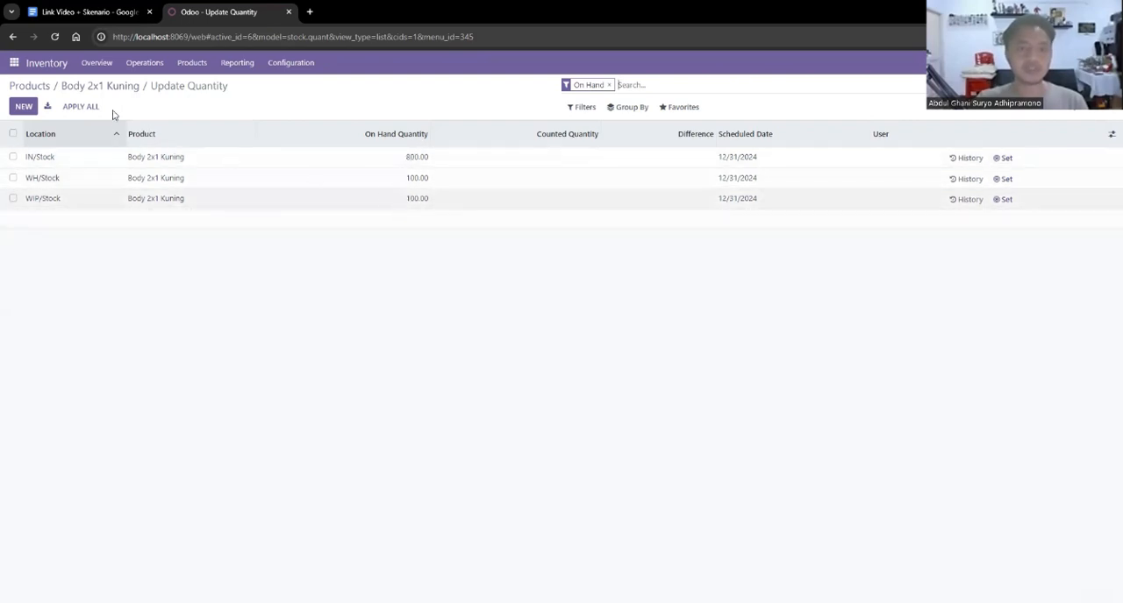
left_click(29, 86)
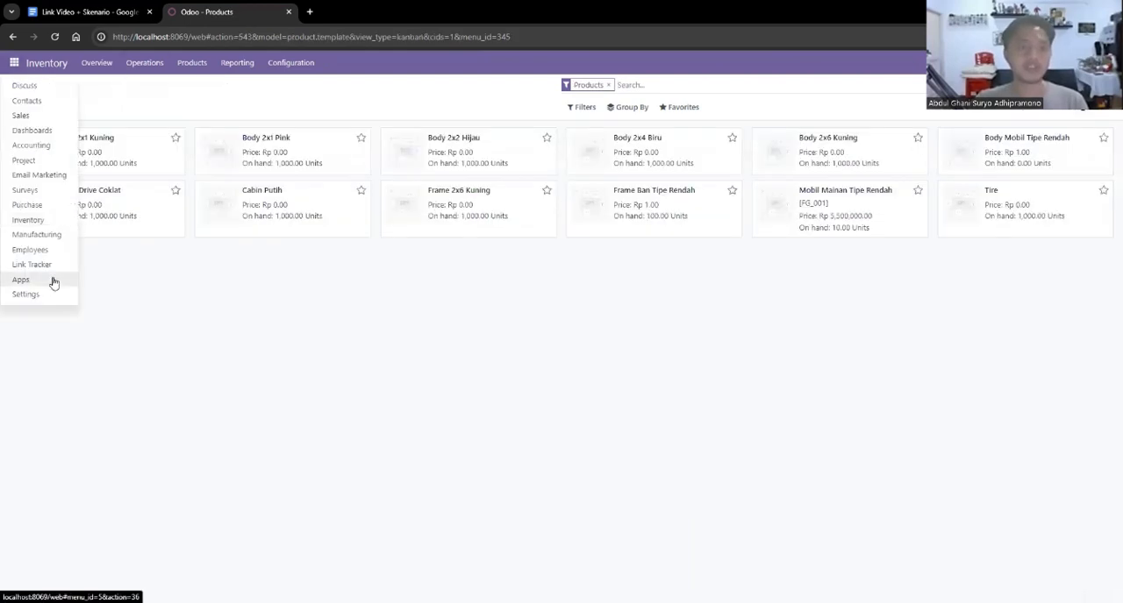
Look over the installed apps, review PT Bahagia Selalu's purchase request in the Google Docs scenario, and return to Odoo.
left_click(52, 281)
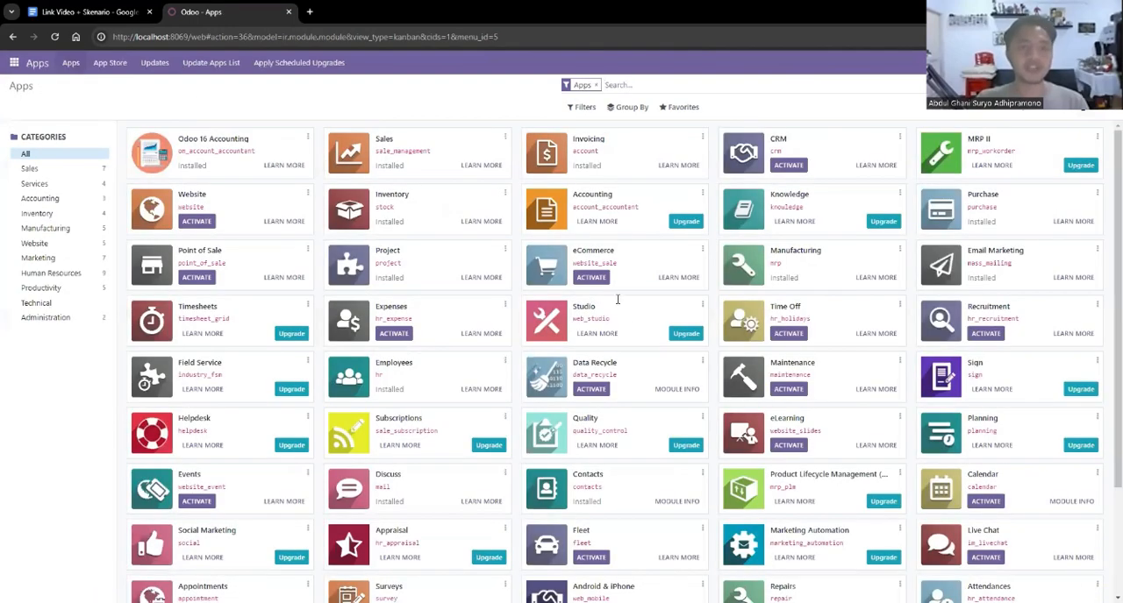
key("ctrl+Tab")
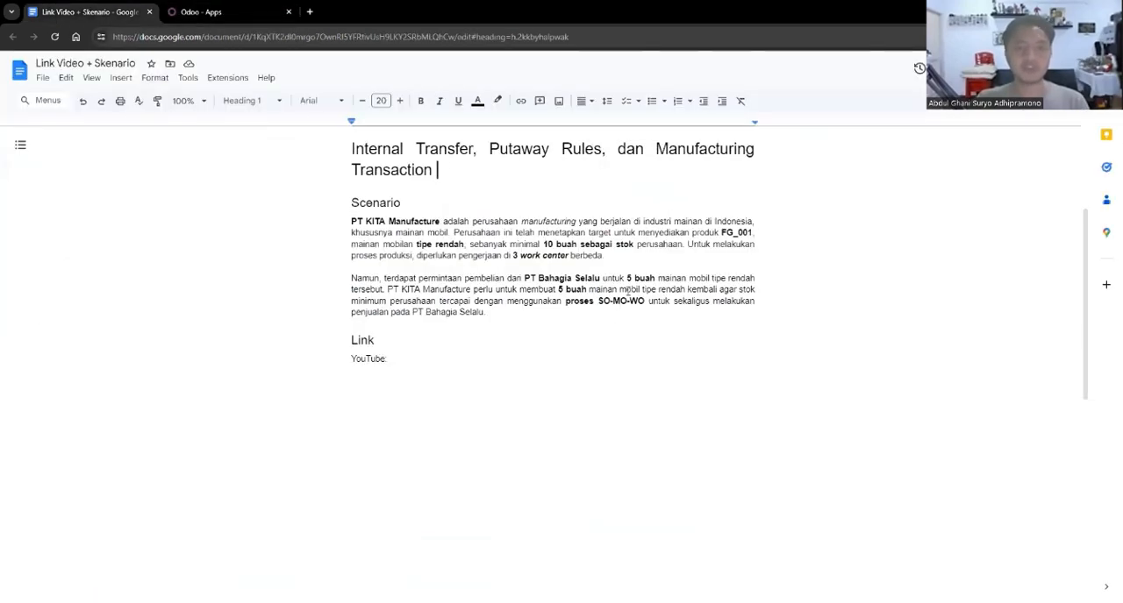
left_click(210, 10)
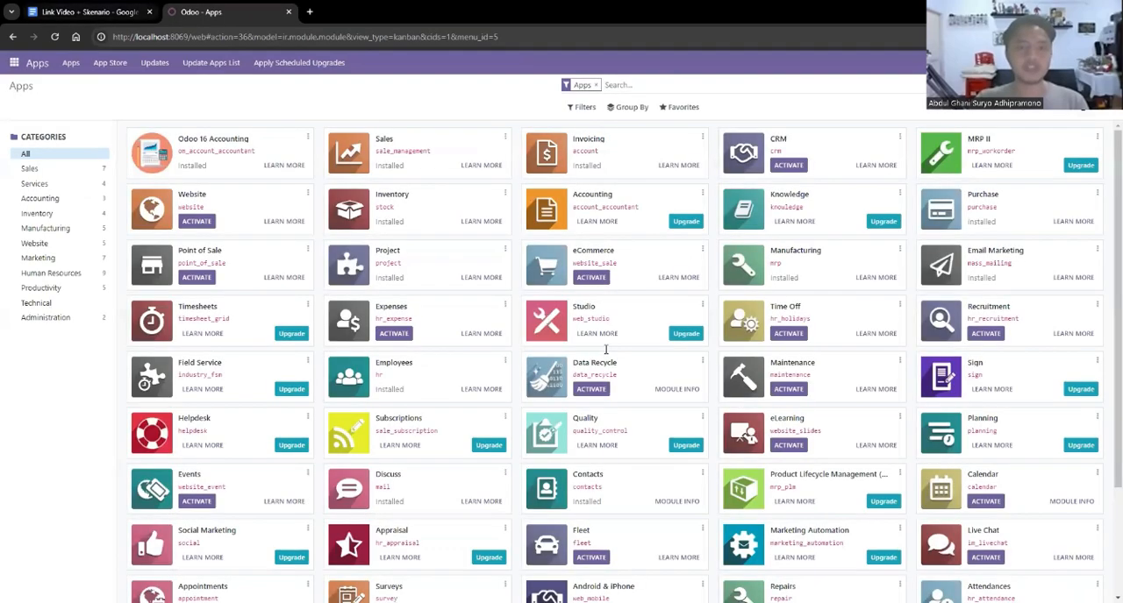
left_click(123, 12)
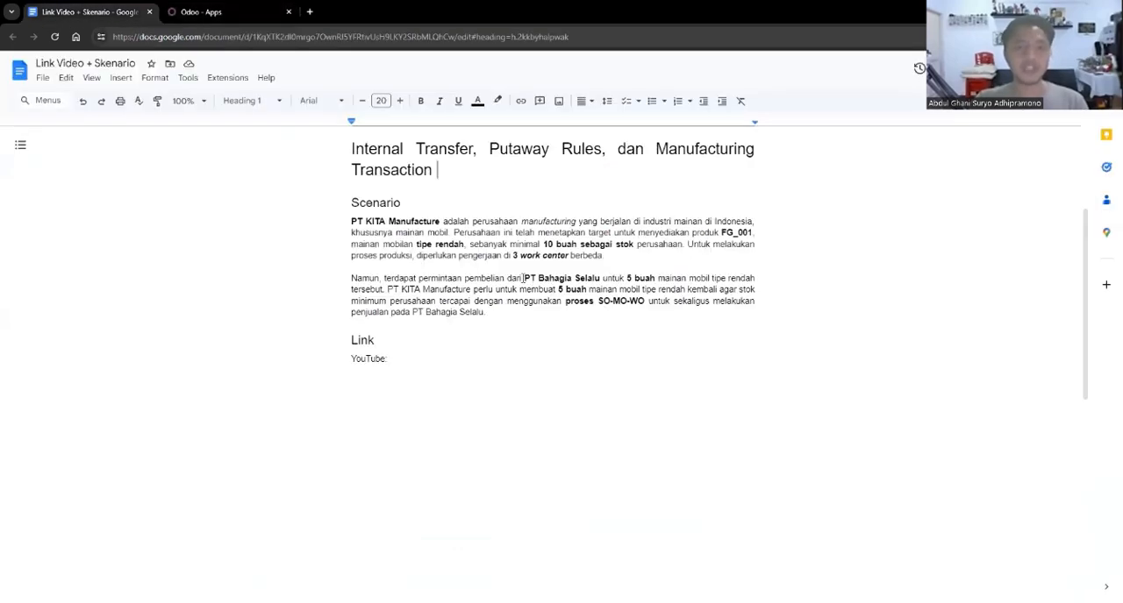
left_click_drag(523, 278, 600, 278)
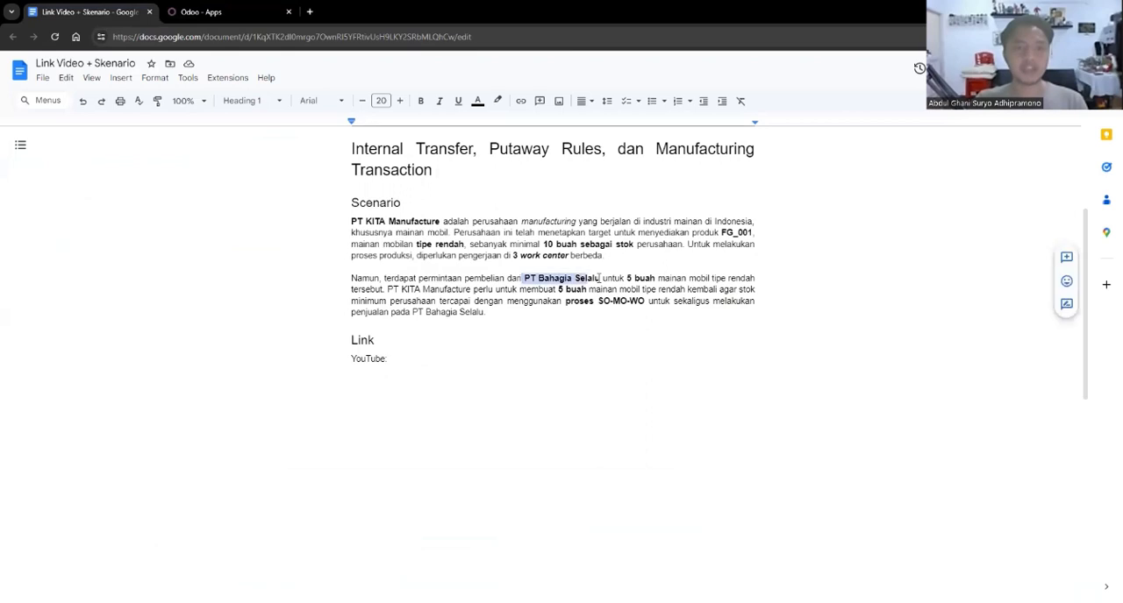
left_click(211, 11)
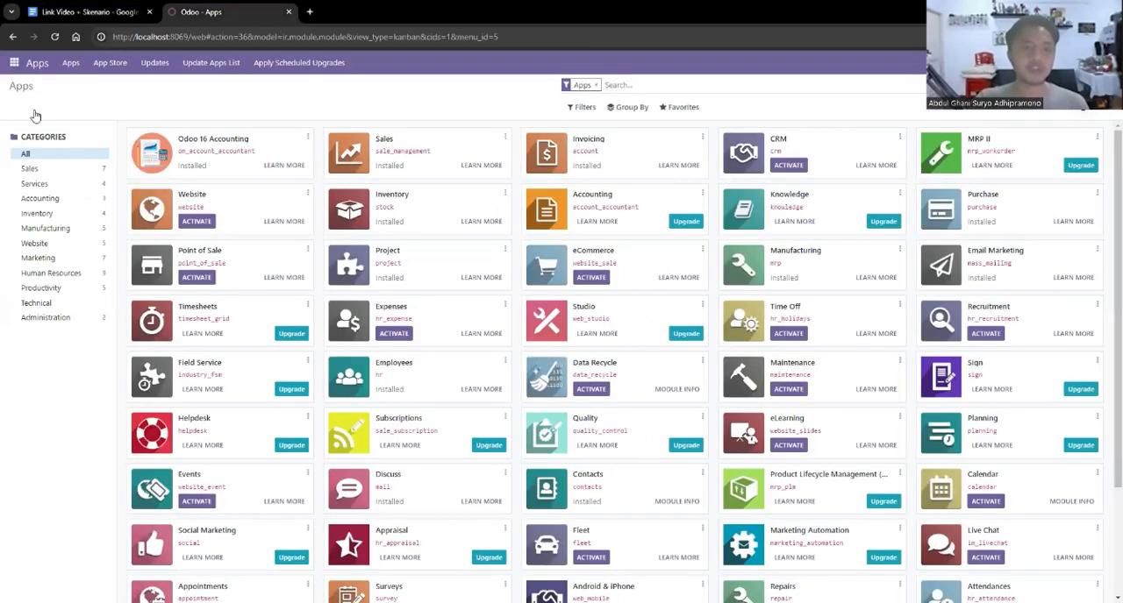
Create a new quotation in the Sales app with PT Bahagia Selalu as the customer.
left_click(14, 63)
left_click(39, 116)
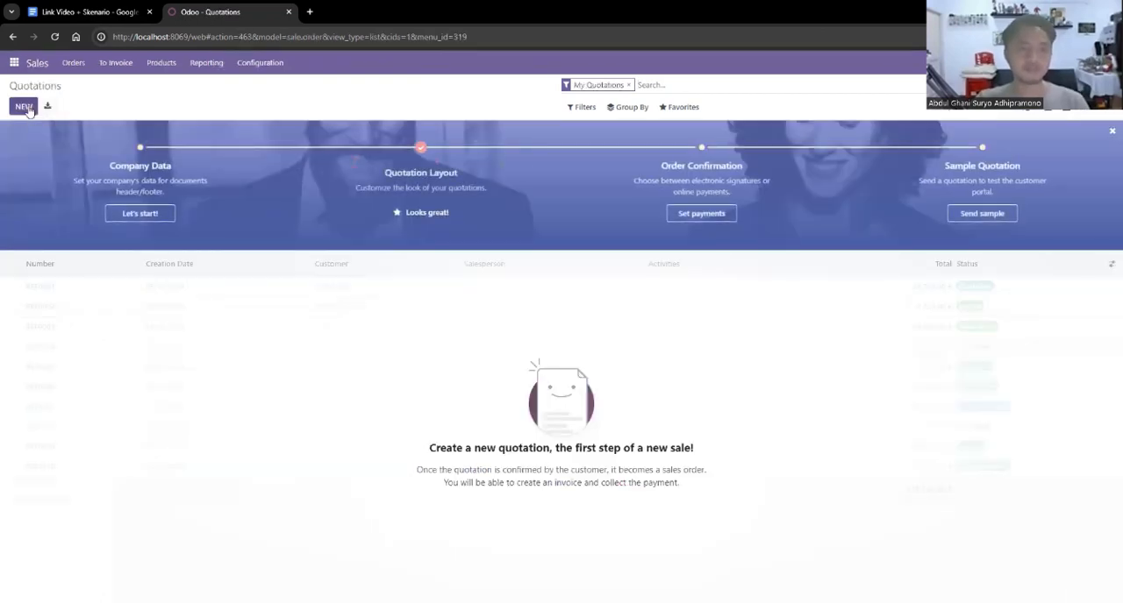
left_click(25, 107)
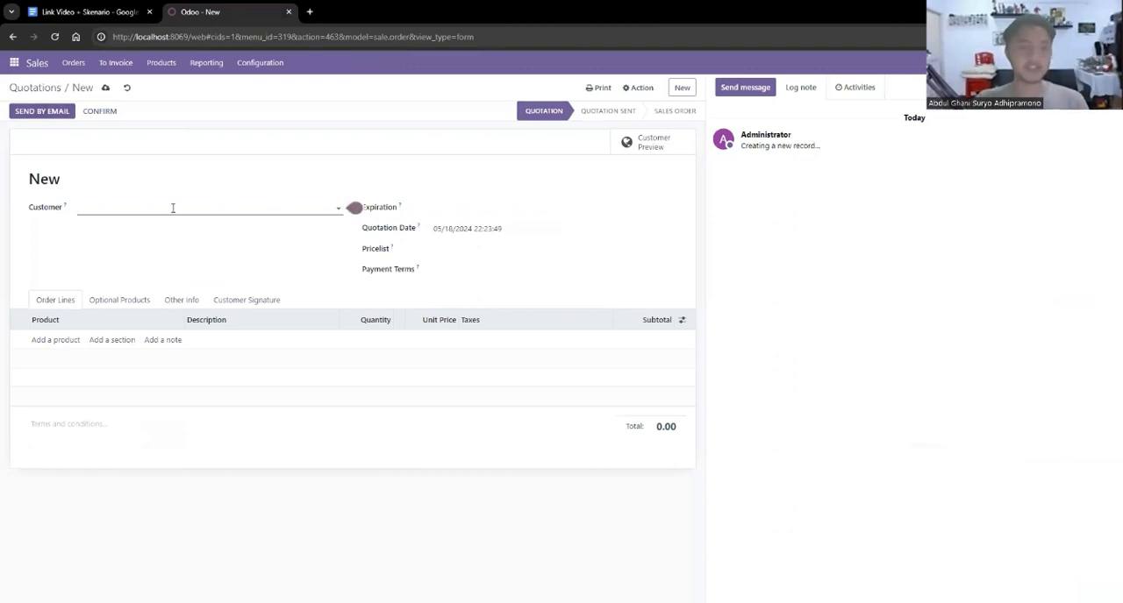
left_click(173, 208)
type("PT")
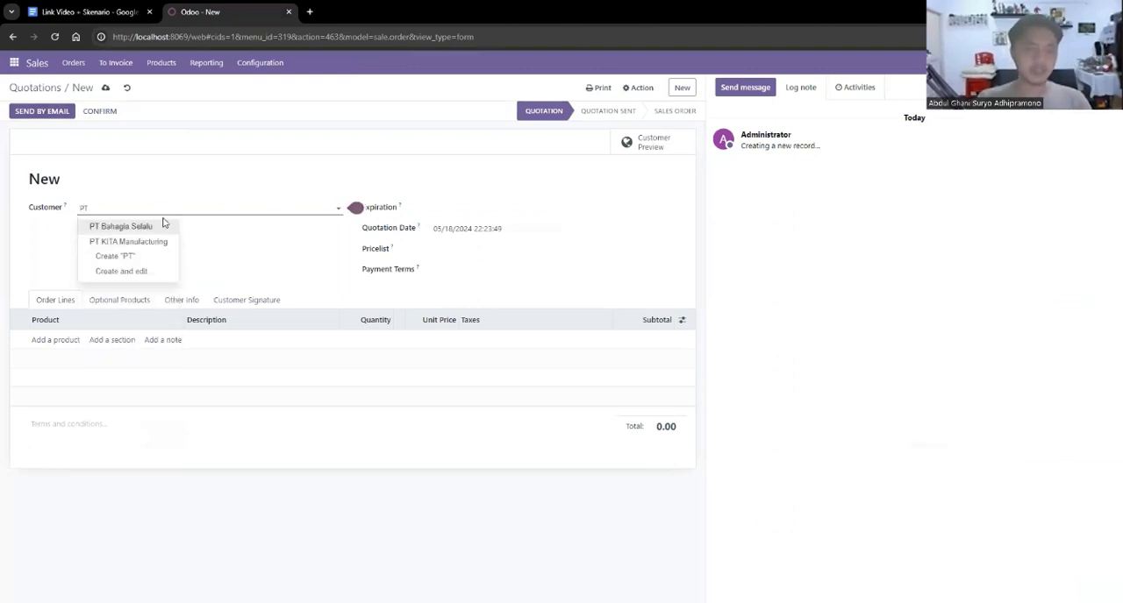
left_click(143, 227)
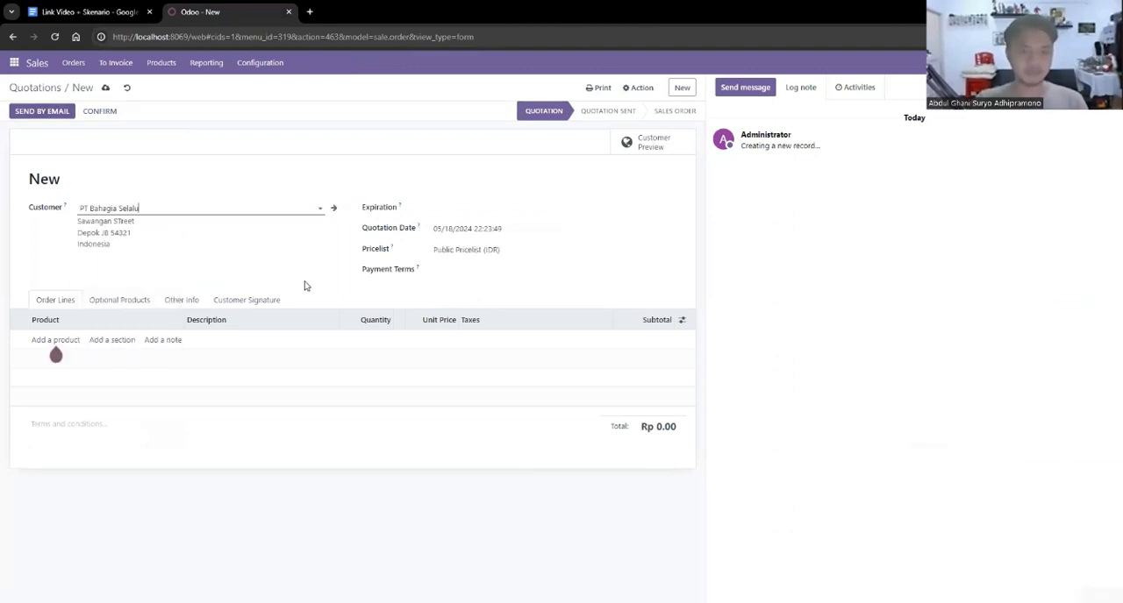
Set the quotation's expiration to 05/31/2024 and its payment terms to Immediate Payment.
left_click(465, 209)
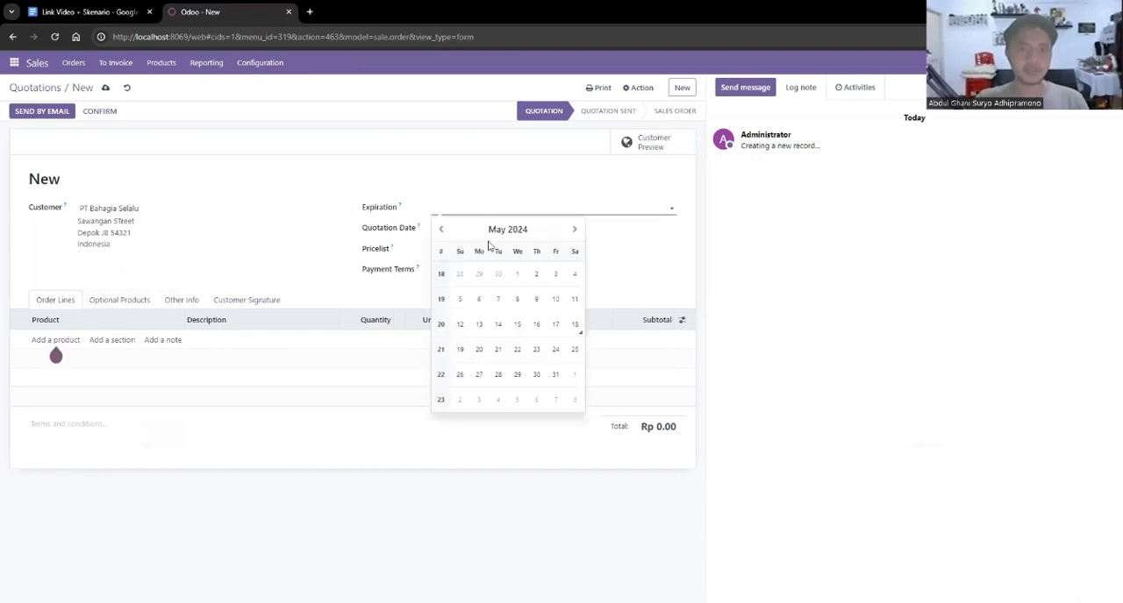
left_click(555, 375)
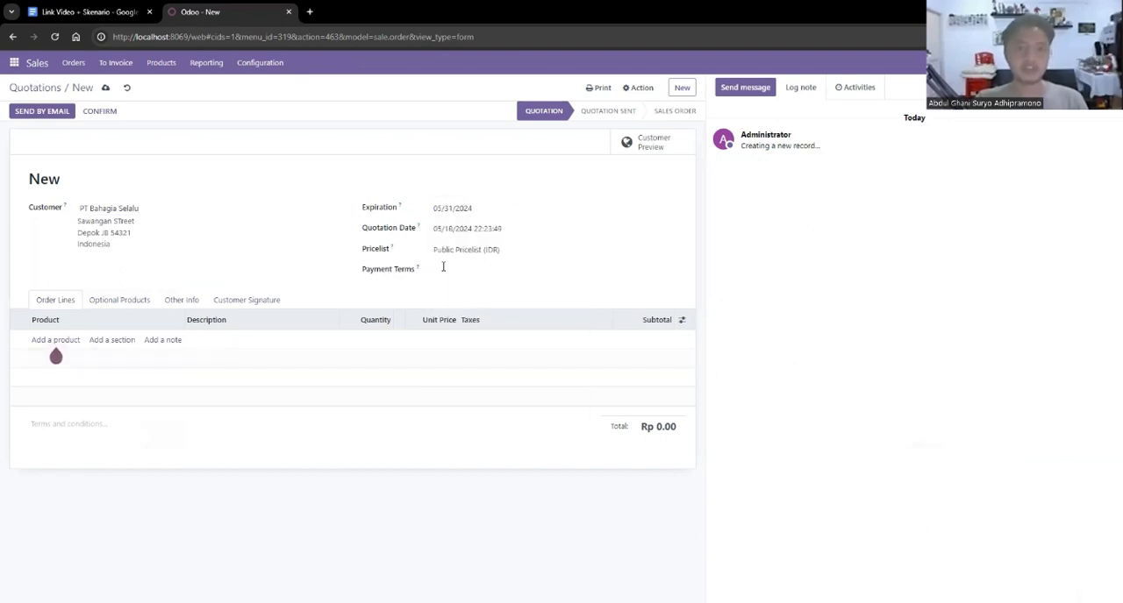
left_click(476, 271)
left_click(481, 295)
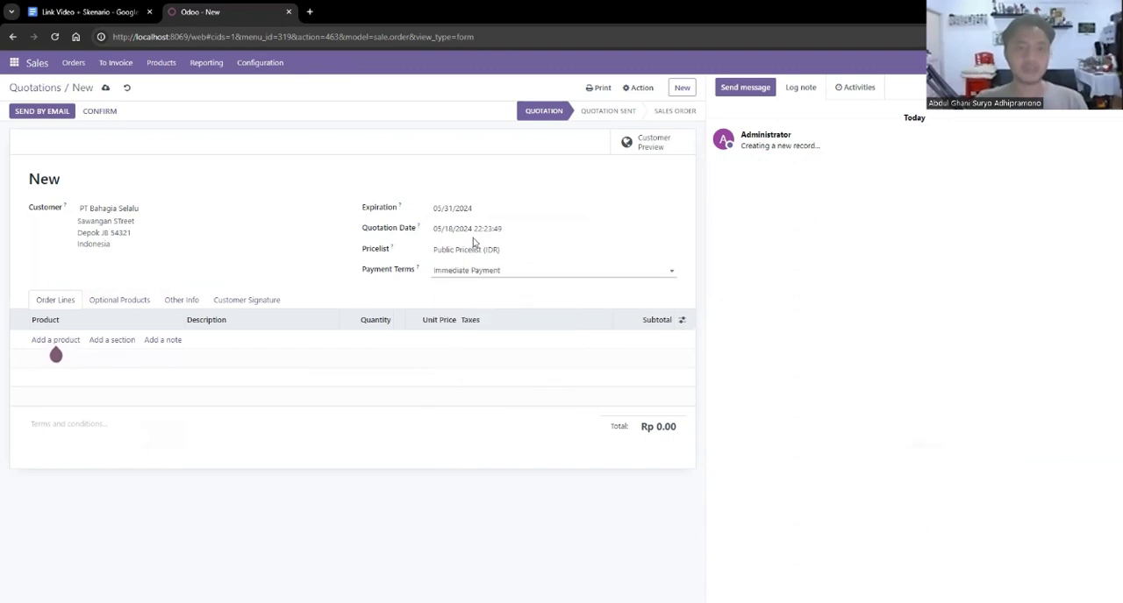
Add an order line for the product [FG_001] Mobil Mainan Tipe Rendah to the quotation.
left_click(55, 340)
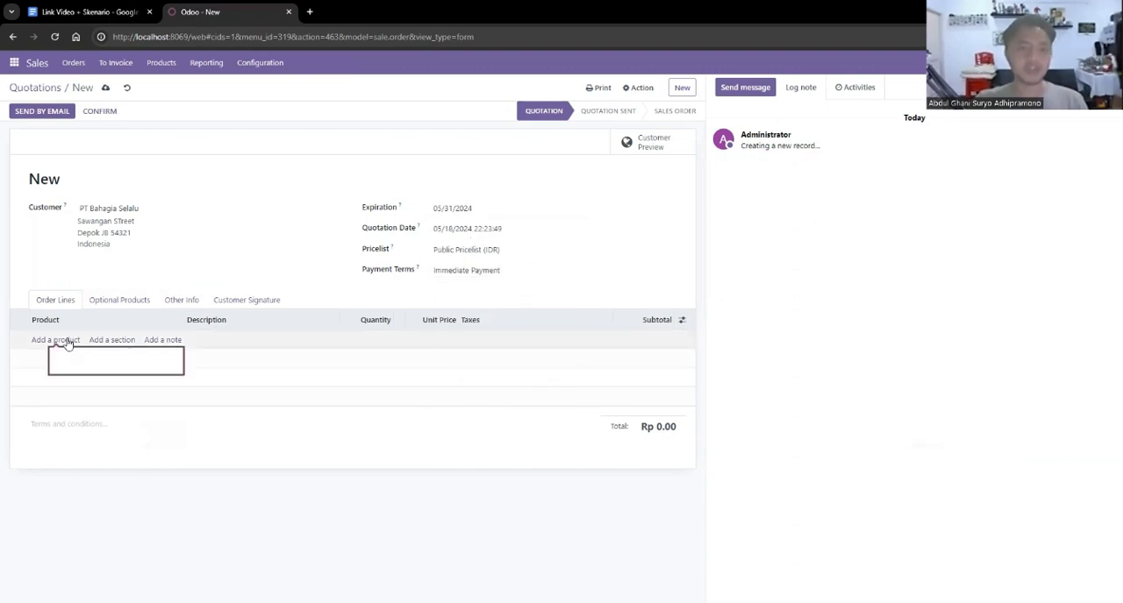
type("mobil")
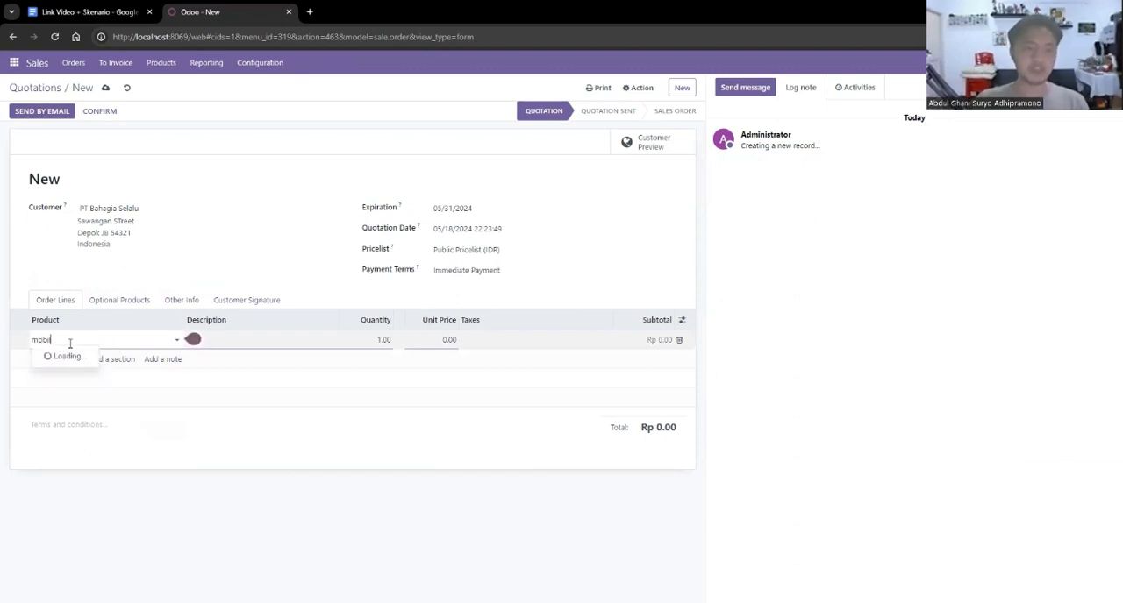
left_click(132, 369)
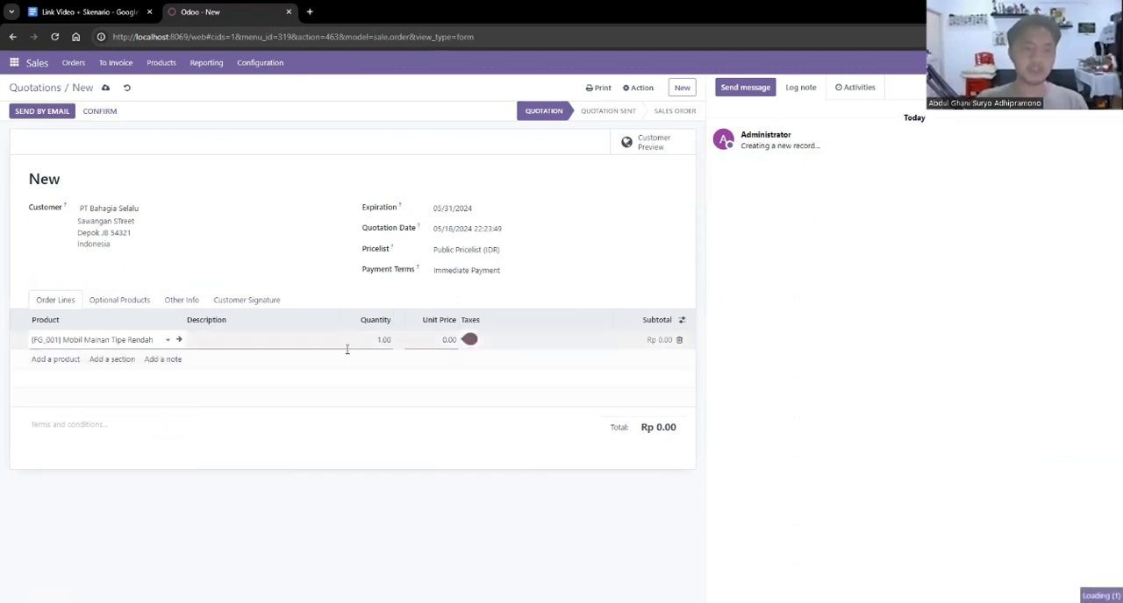
Check the requested amount in the Google Docs scenario, set the order line's quantity to 5 in Odoo, and save and confirm the quotation.
left_click(364, 341)
key("ctrl+shift+Tab")
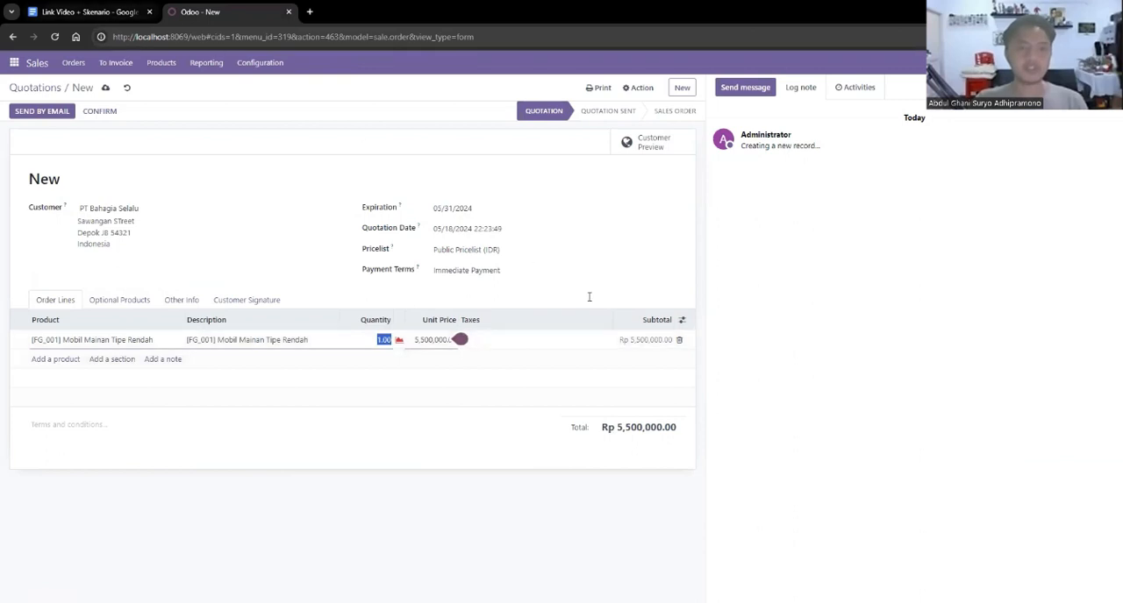
left_click_drag(626, 278, 658, 279)
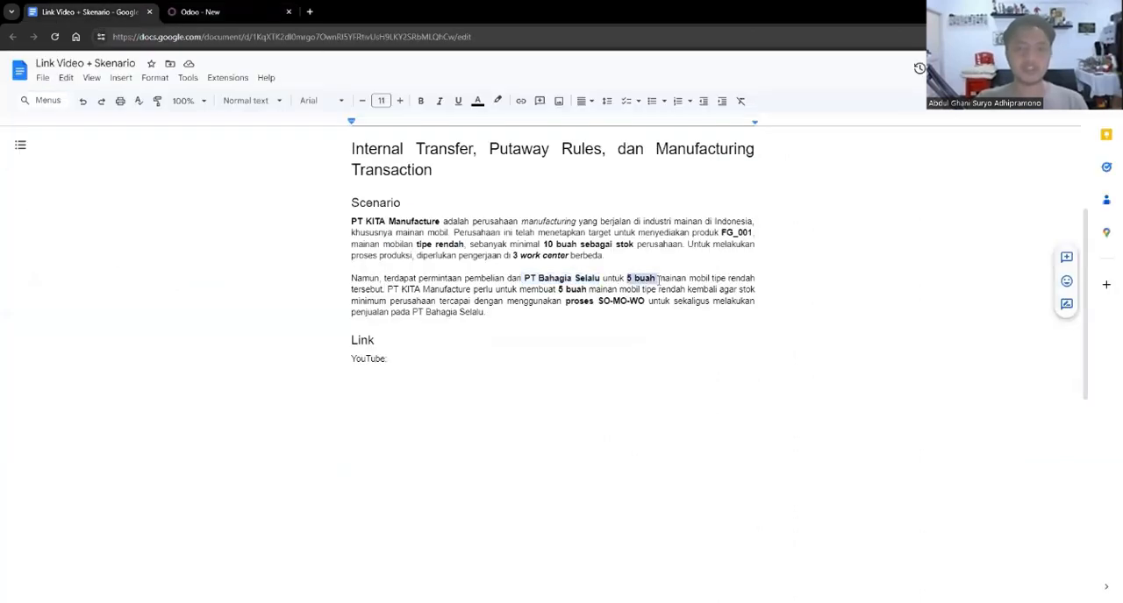
left_click(187, 5)
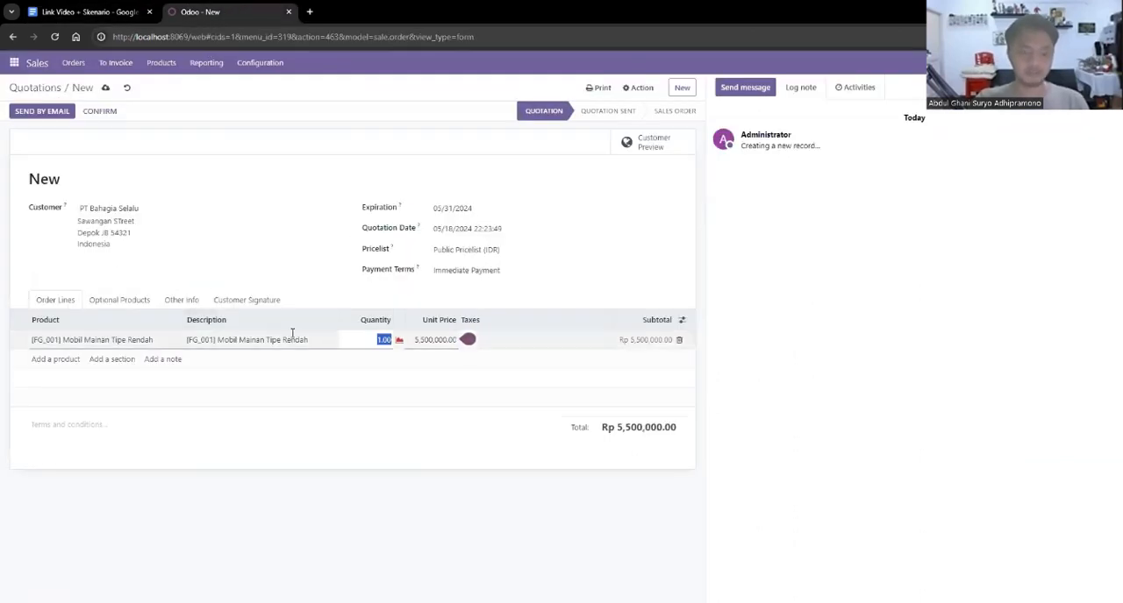
type("5")
left_click(344, 414)
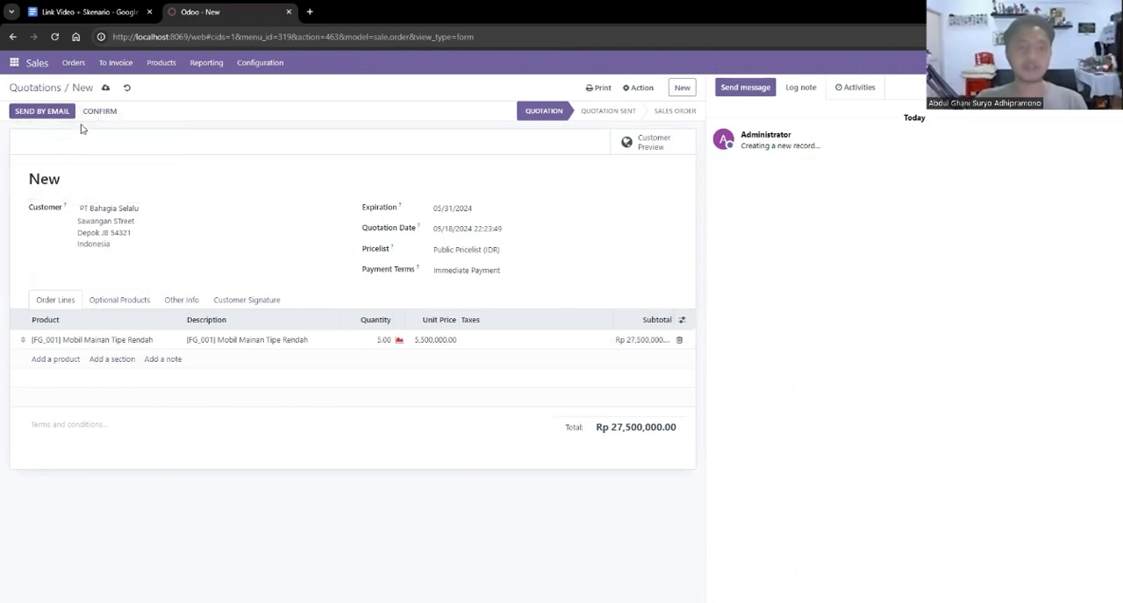
left_click(105, 88)
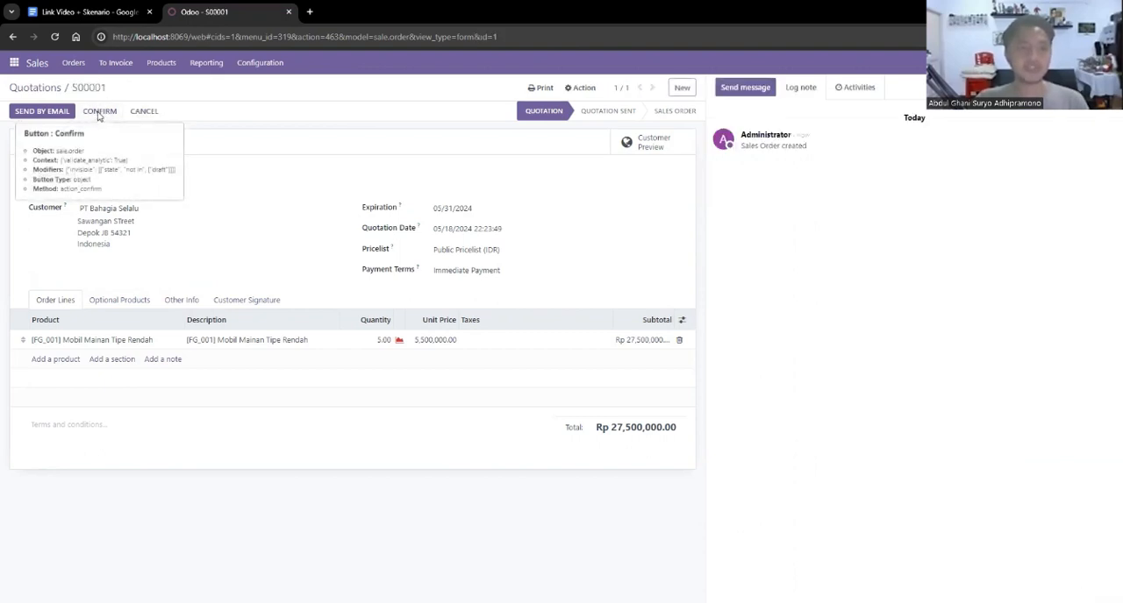
left_click(99, 114)
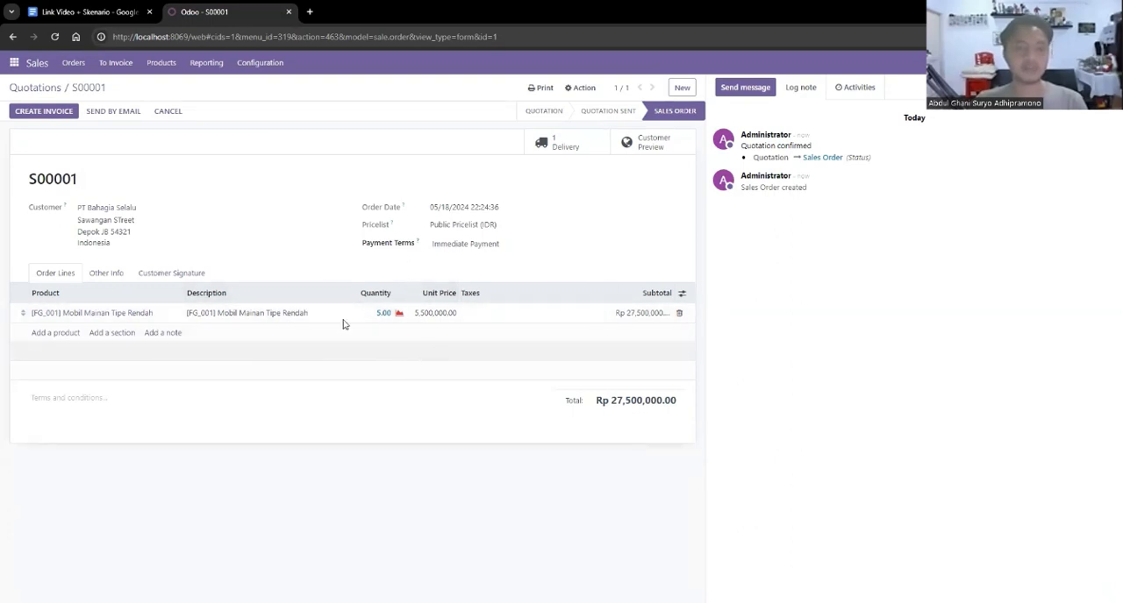
Look over the stock figures of Mobil Mainan Tipe Rendah and the SO-MO-WO process in the Google Docs scenario, and return to Odoo.
left_click(162, 63)
left_click(172, 91)
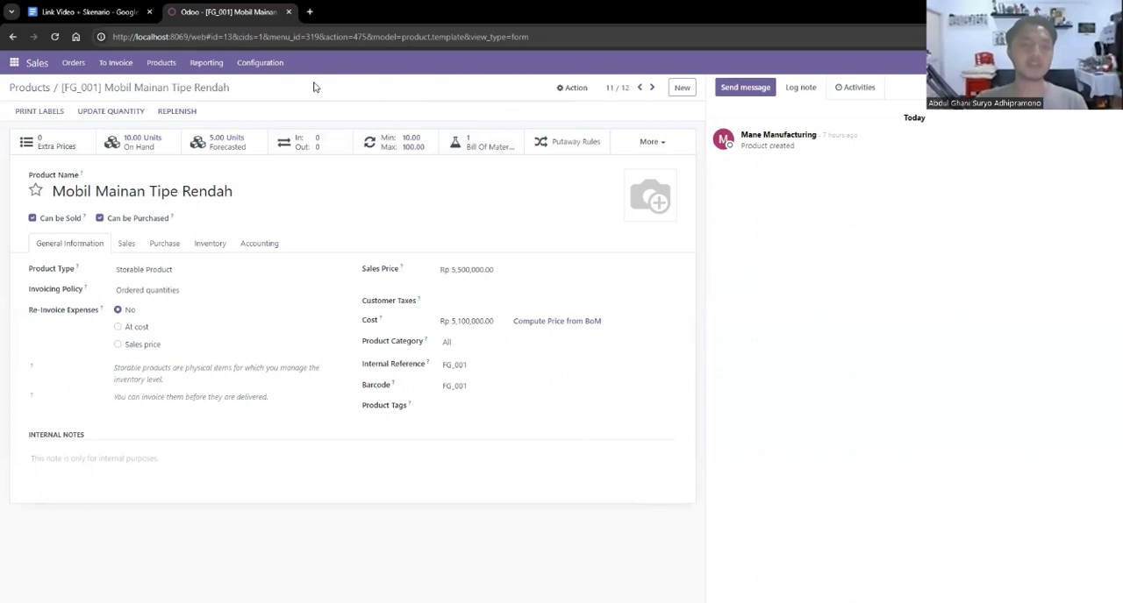
double_click(620, 301)
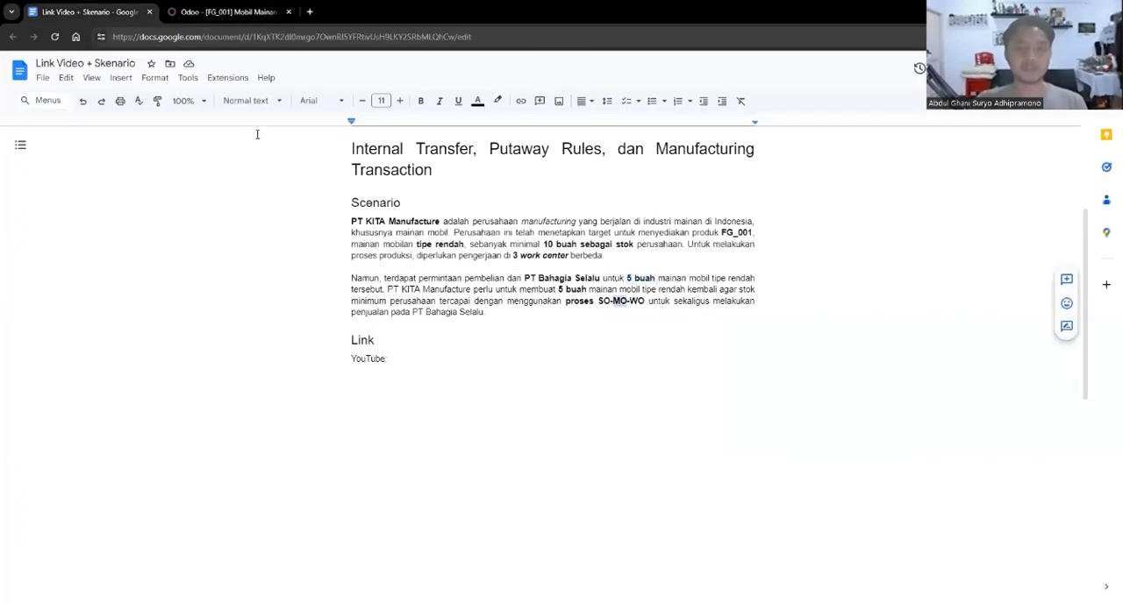
left_click(230, 12)
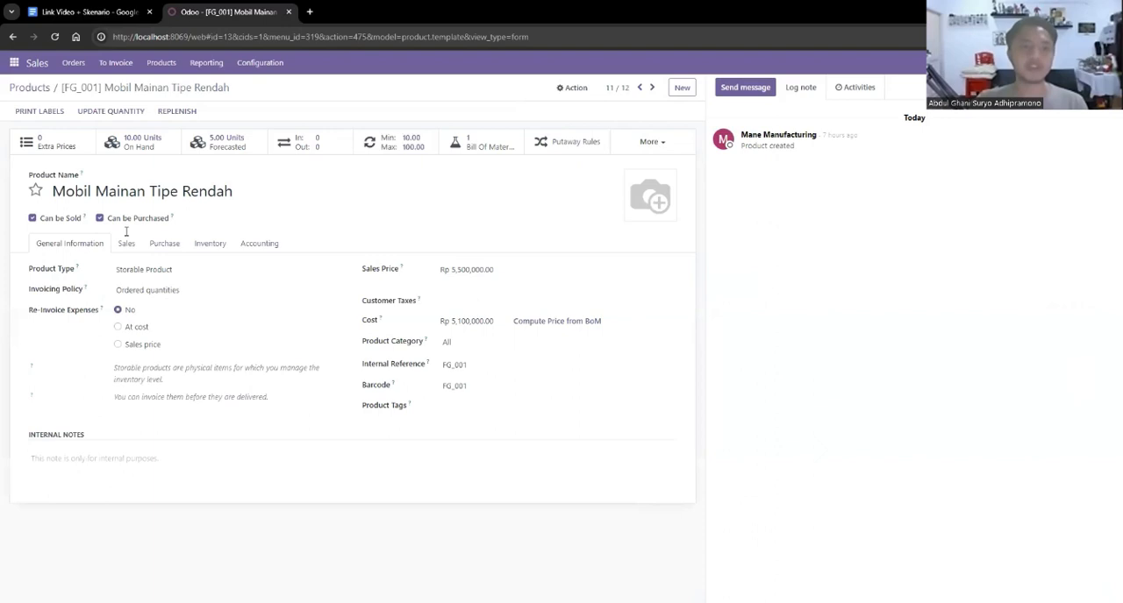
Create a new manufacturing order in the Manufacturing app with Body Mobil Tipe Rendah as the product.
left_click(7, 64)
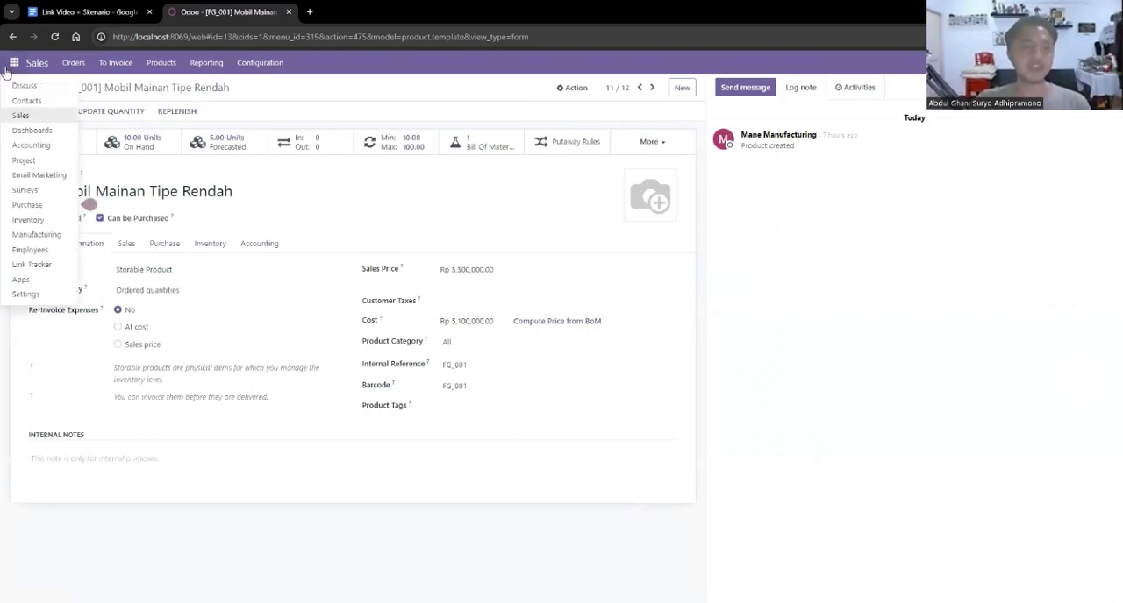
left_click(37, 235)
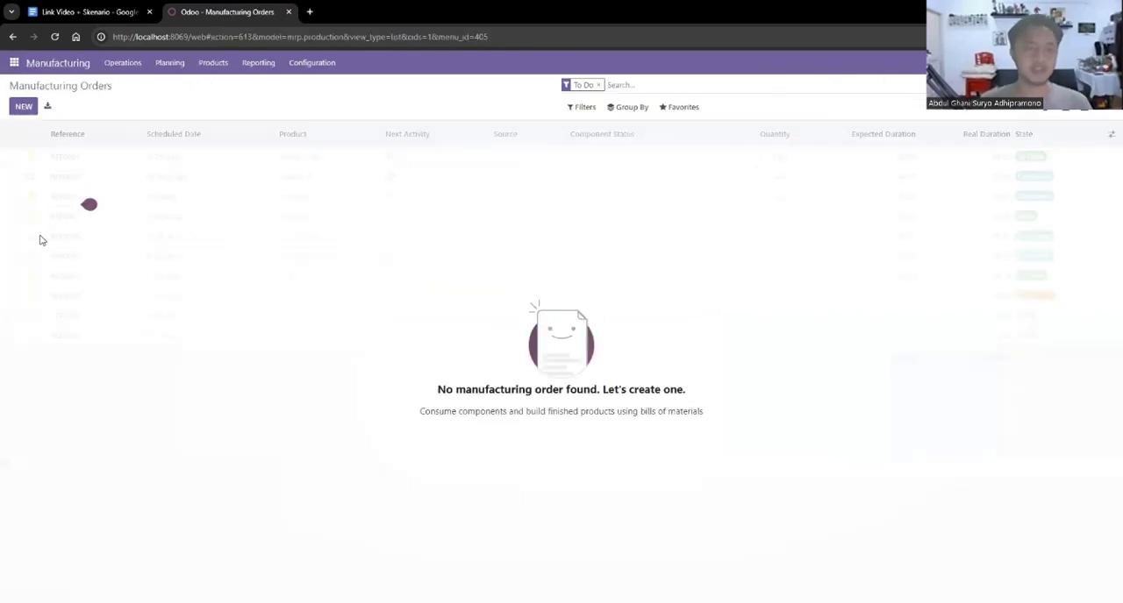
left_click(24, 107)
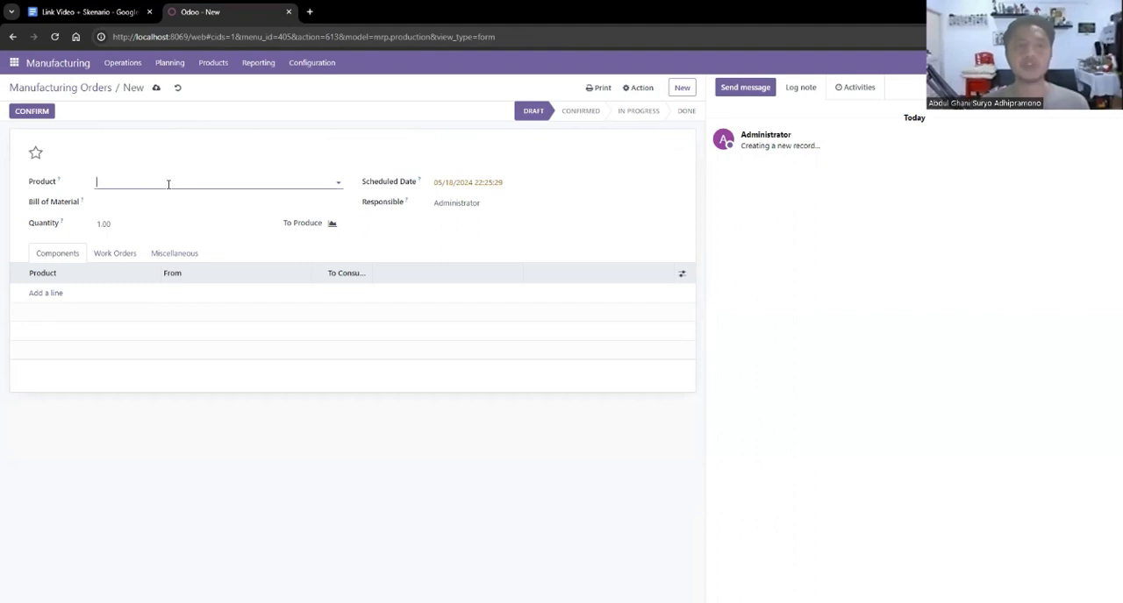
left_click(168, 183)
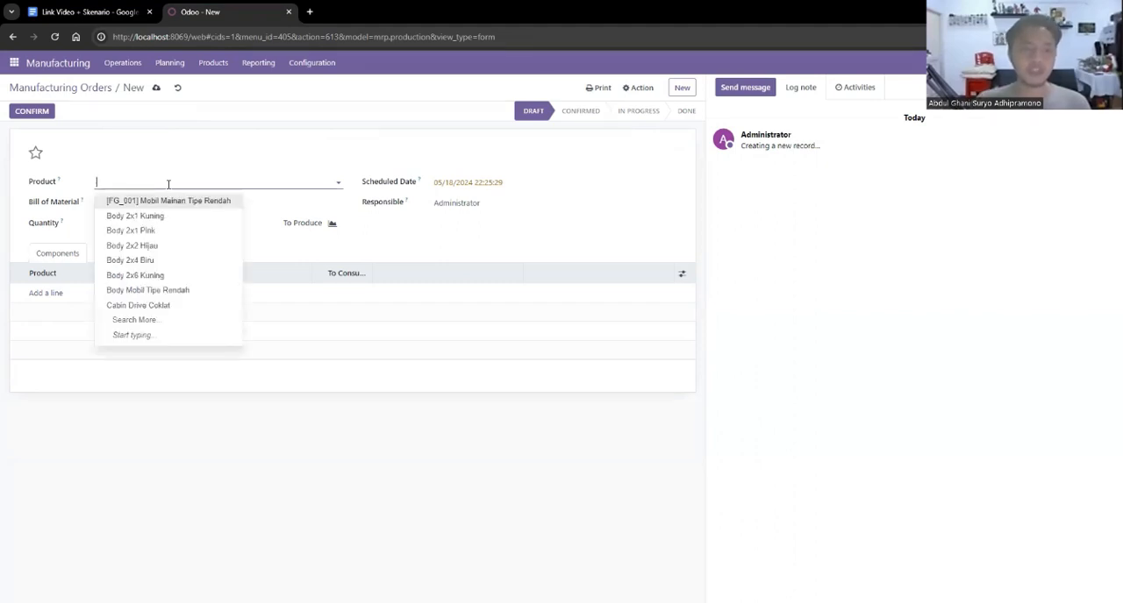
left_click(148, 321)
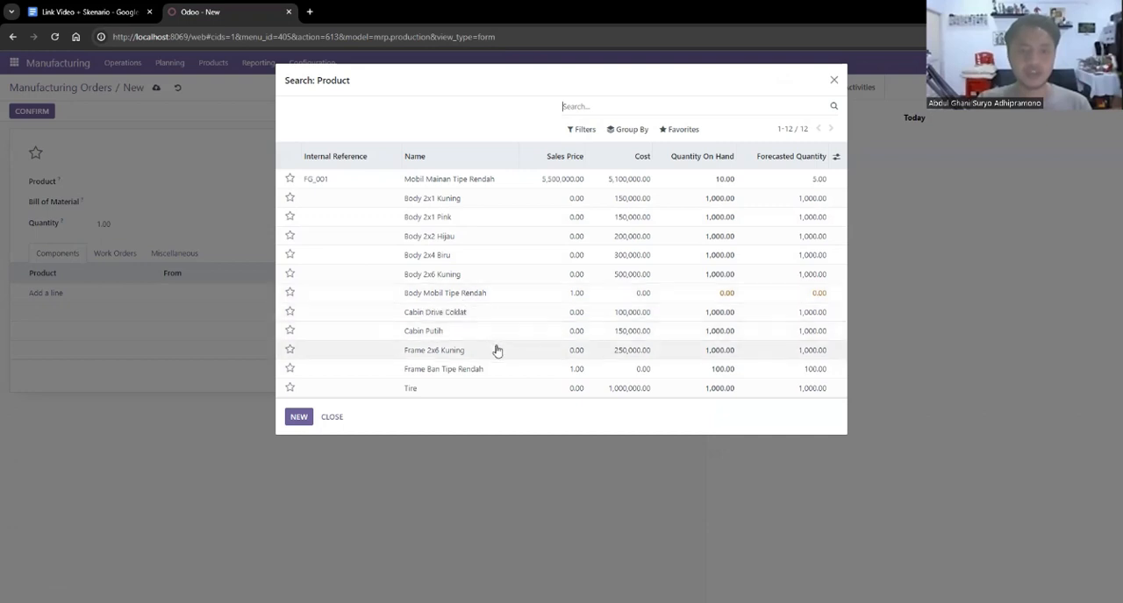
left_click(477, 297)
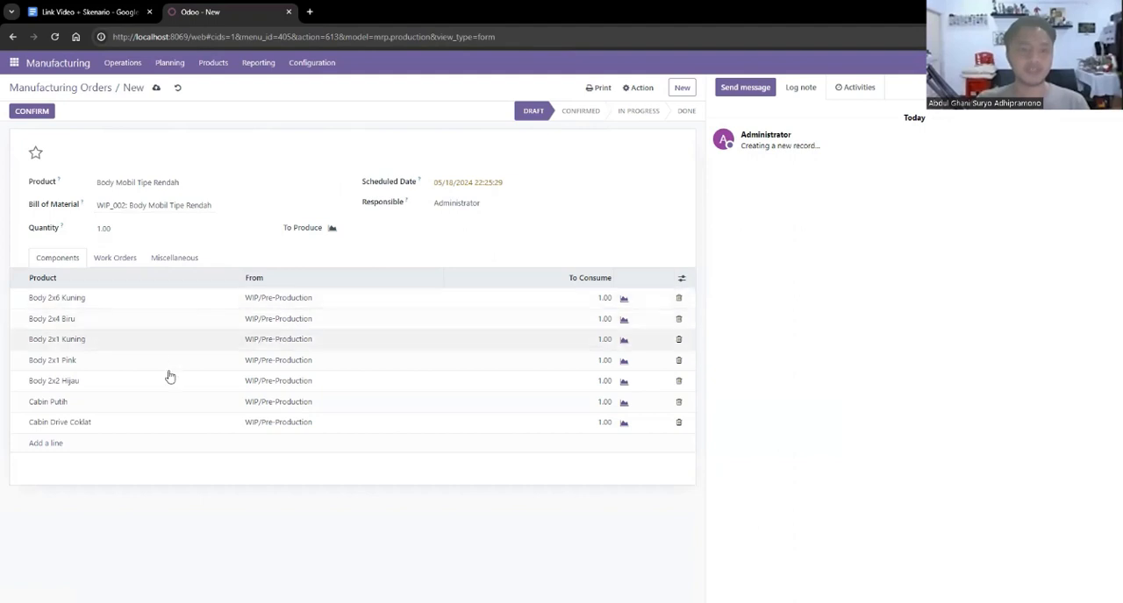
Set the manufacturing order's quantity to 5 and confirm the order.
left_click(114, 229)
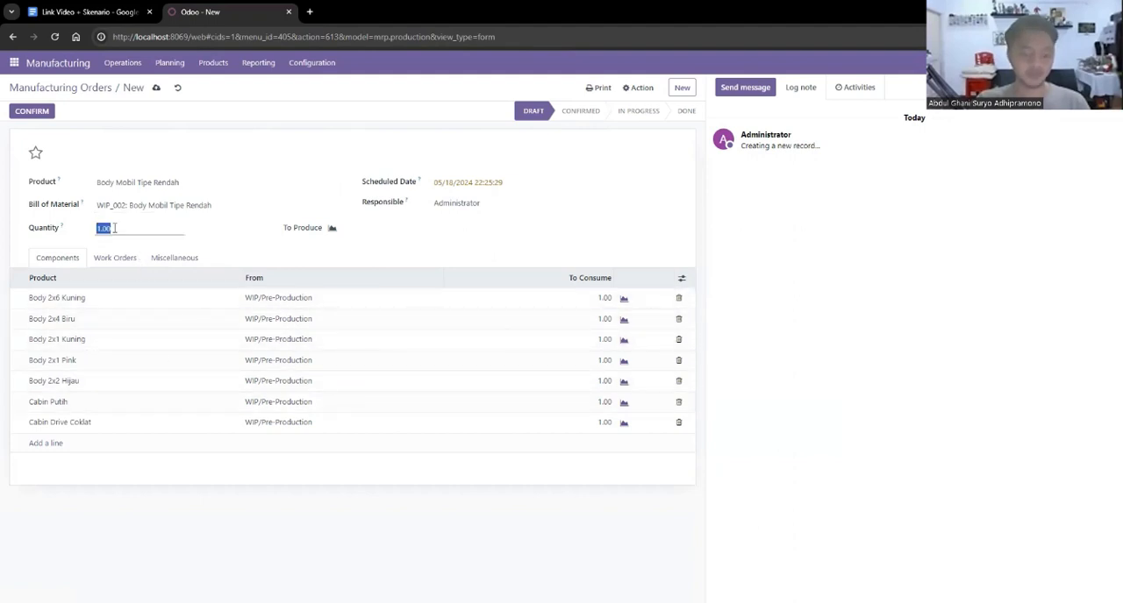
type("5")
left_click(288, 254)
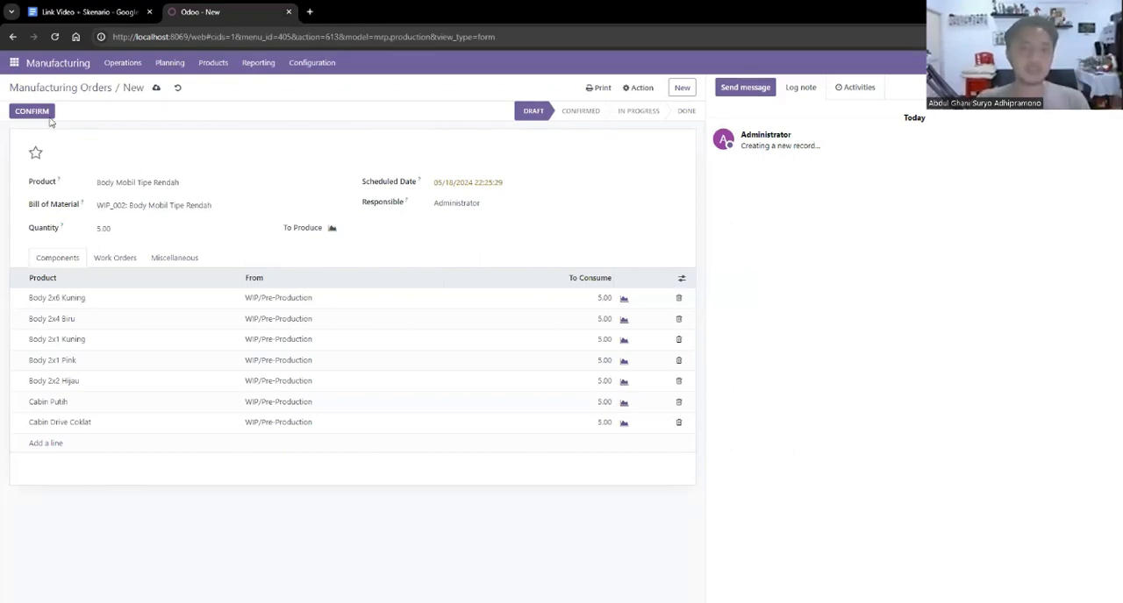
left_click(44, 118)
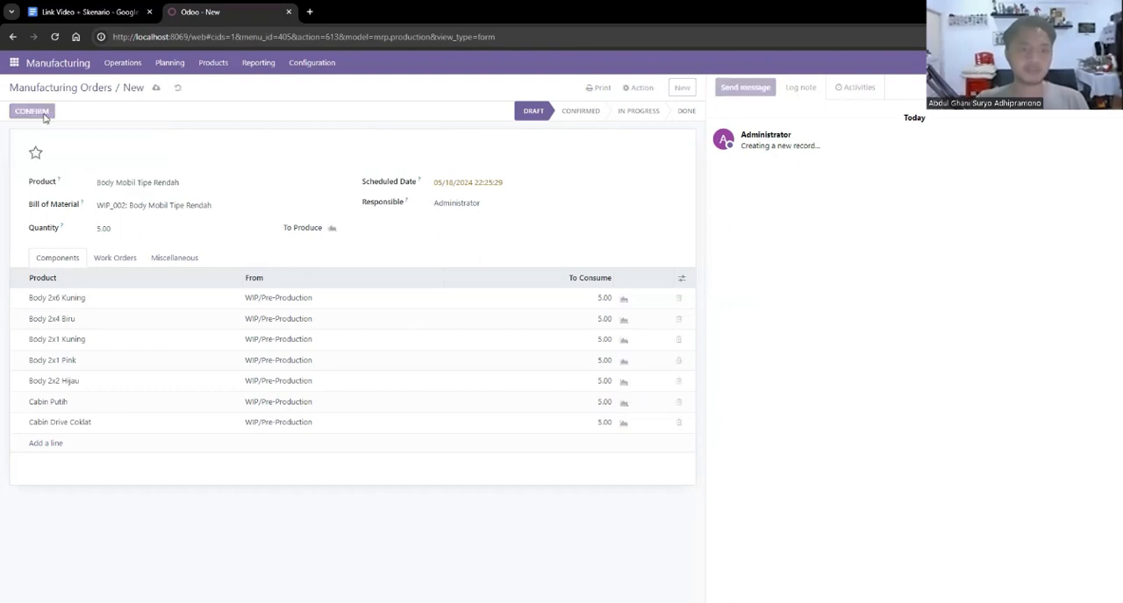
Add a work order line with the operation Body Mobil Tipe Rendah and the work center Body Mobil Tipe Rendah.
left_click(120, 260)
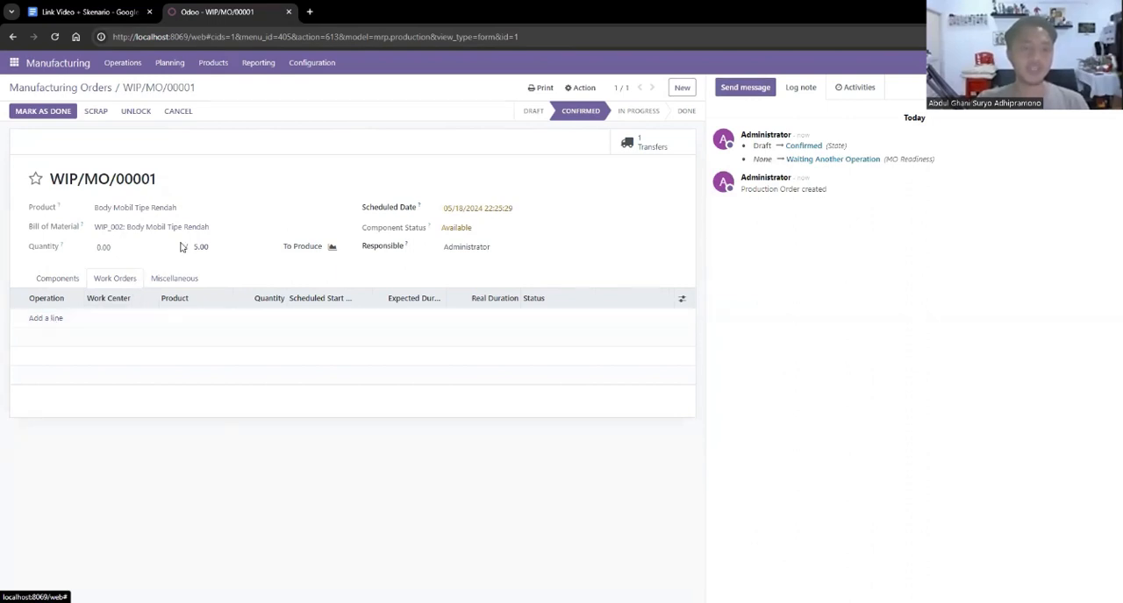
left_click(46, 317)
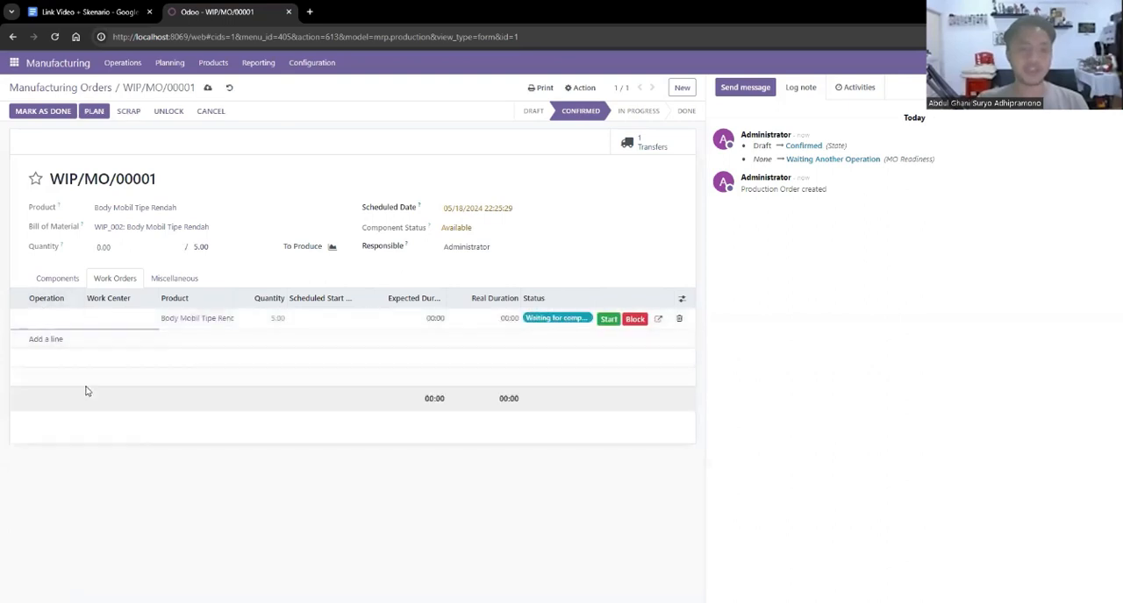
type("Bod")
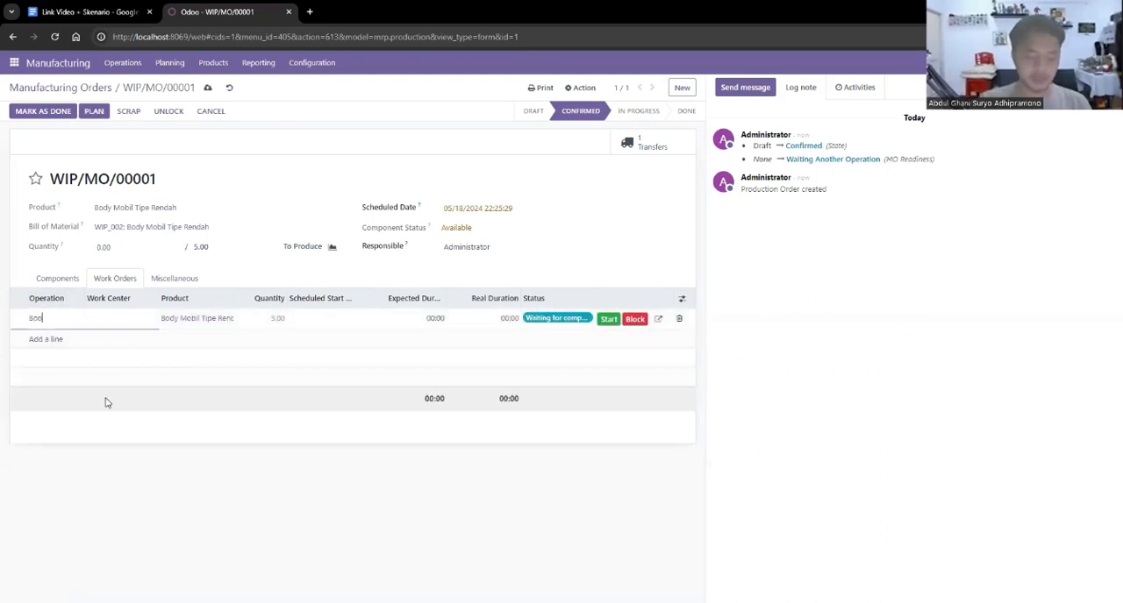
type("y Mobil Tipe Rendah")
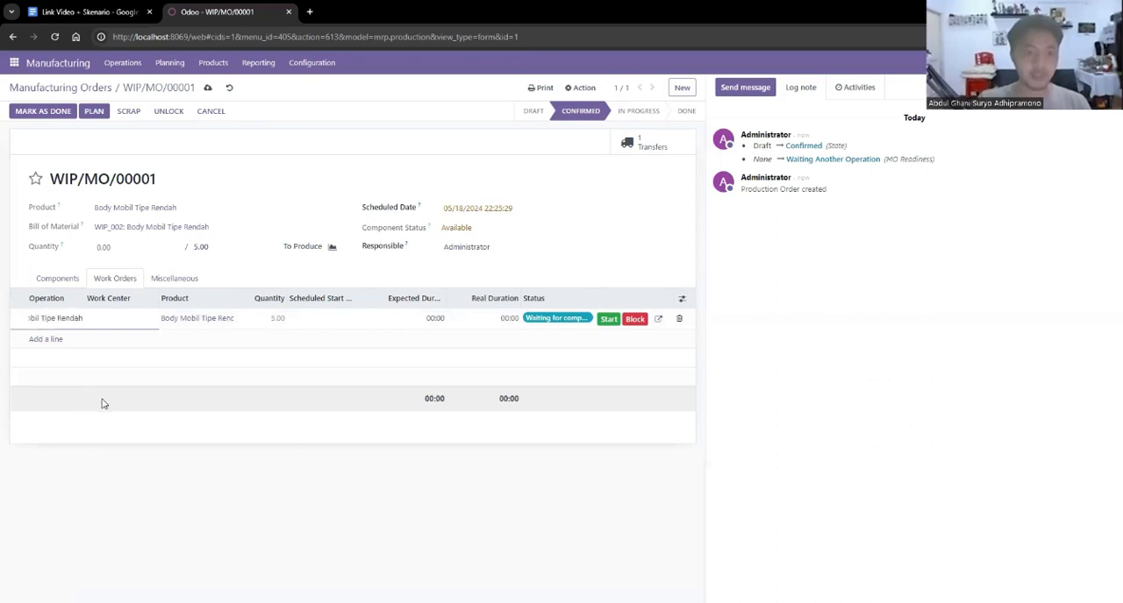
left_click(118, 323)
left_click(151, 318)
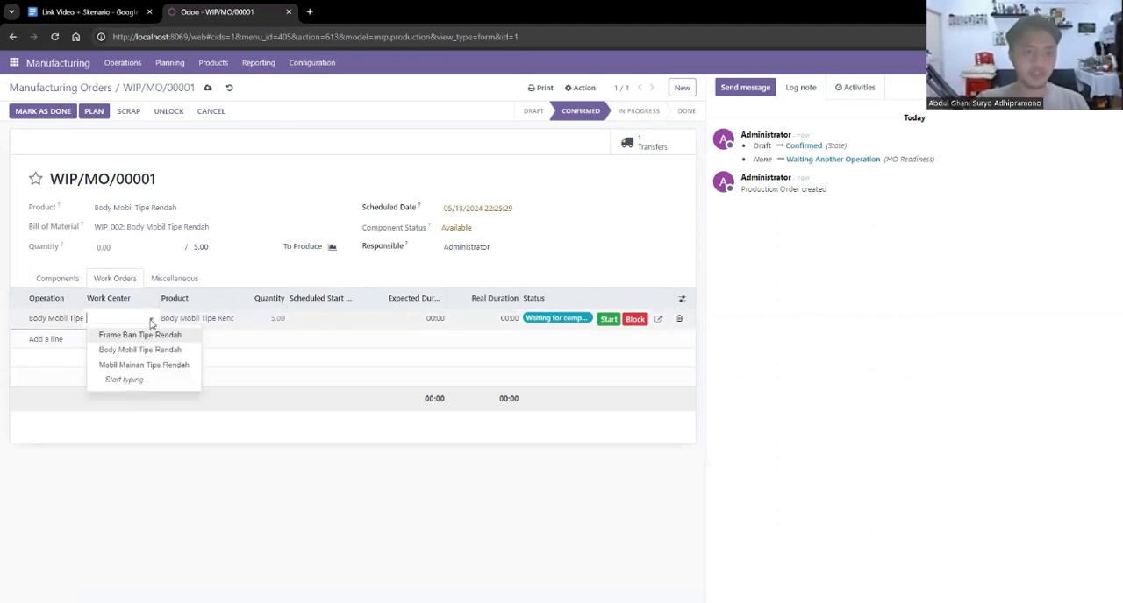
left_click(162, 351)
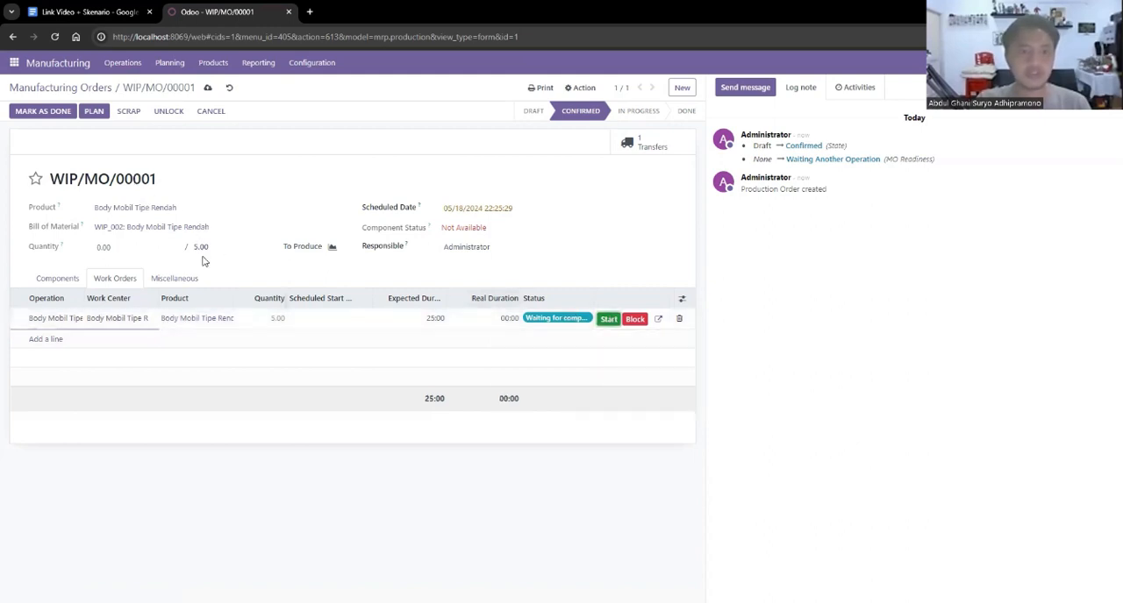
Save, start and finish the Body Mobil Tipe Rendah work order, and mark its manufacturing order as done.
left_click(207, 89)
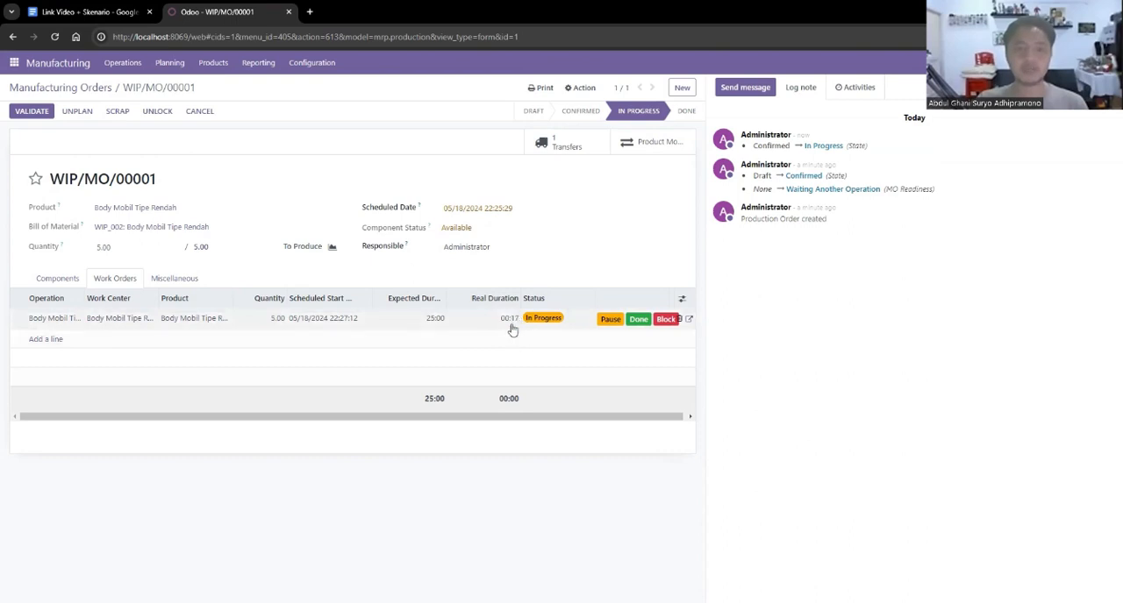
left_click(638, 320)
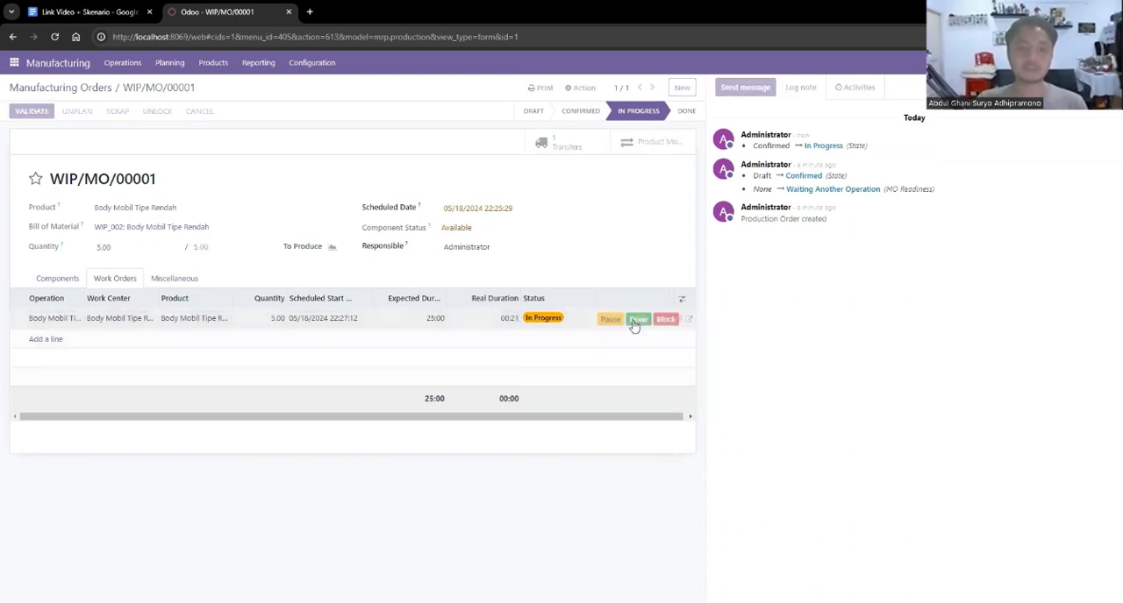
left_click(53, 276)
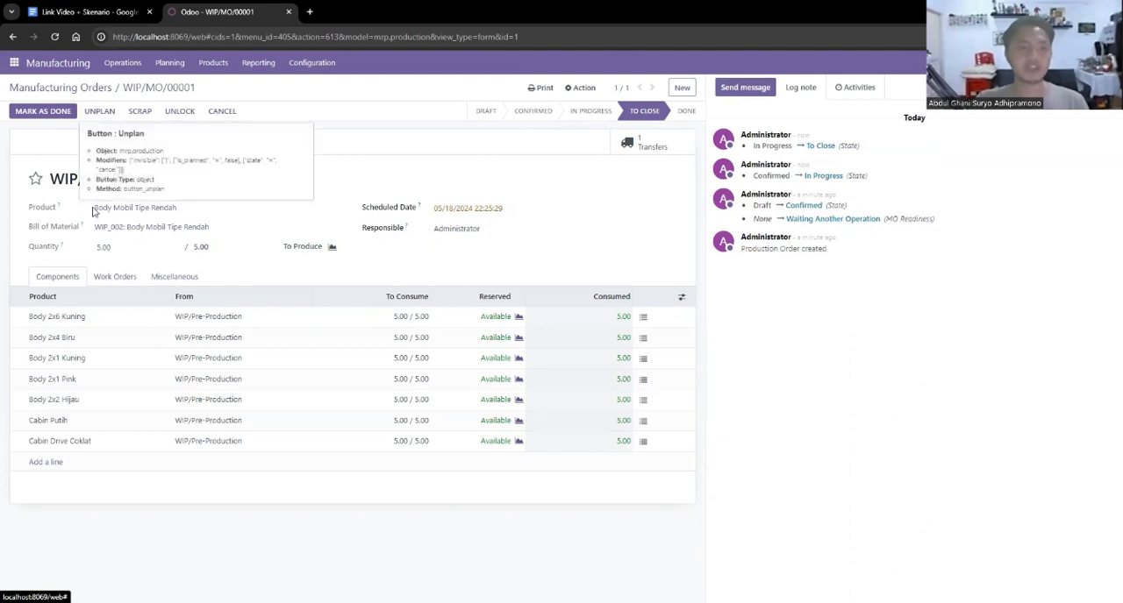
left_click(165, 278)
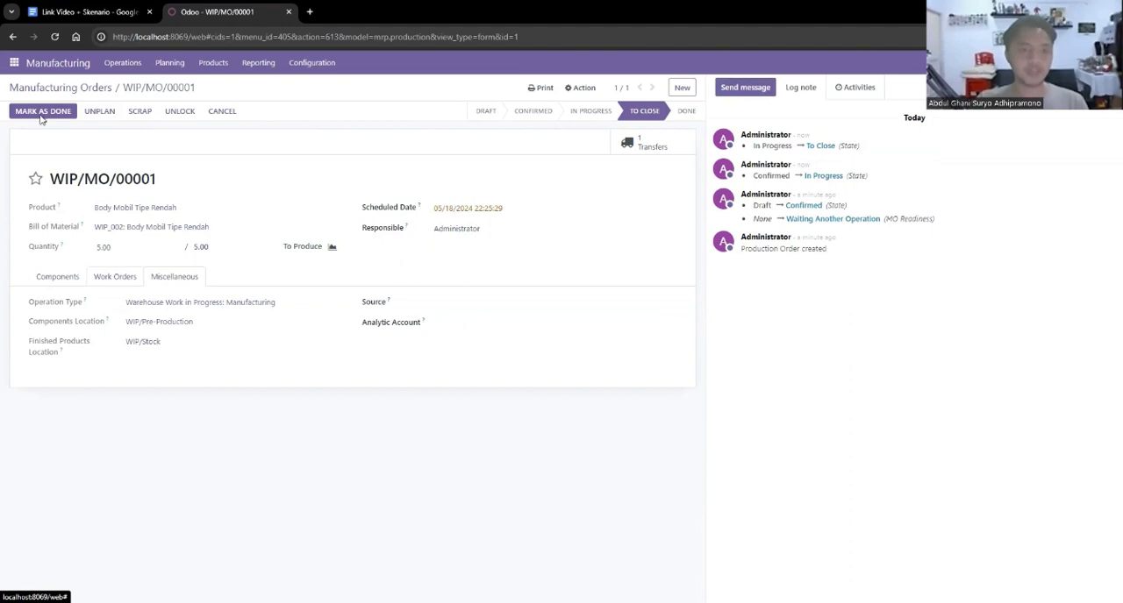
left_click(41, 118)
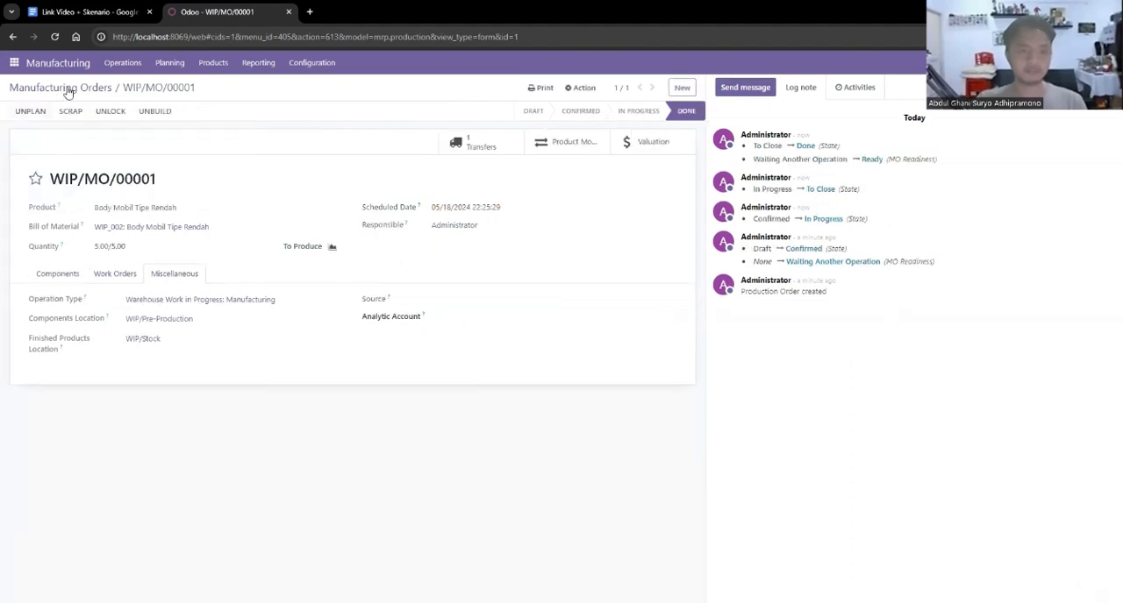
Return to the manufacturing orders list and remove the To Do filter.
left_click(67, 90)
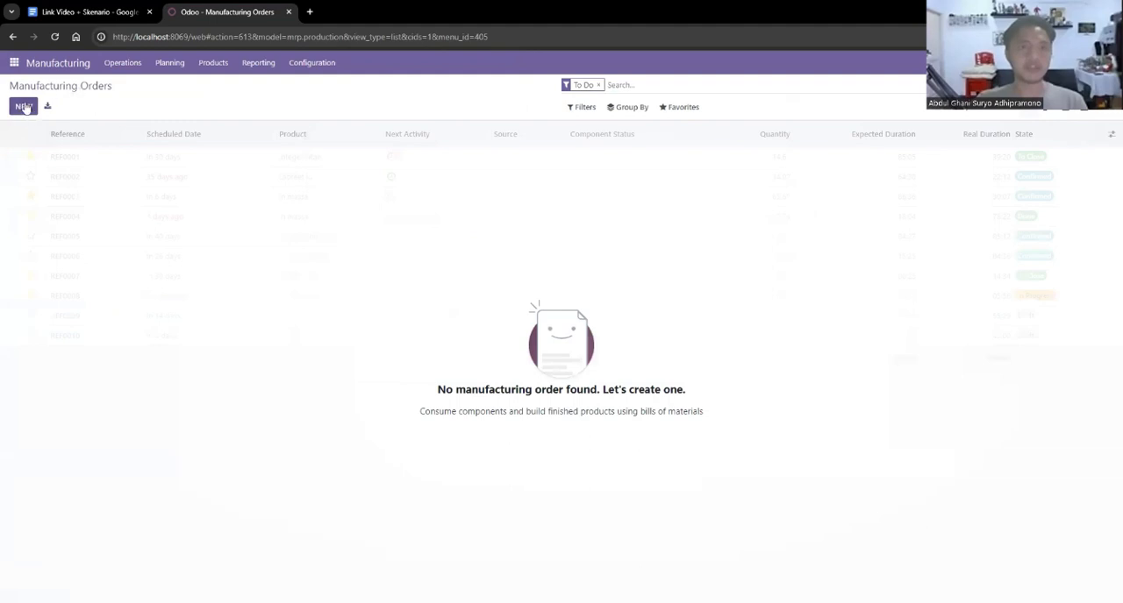
left_click(605, 85)
key("BackSpace")
Create a manufacturing order for Frame Ban Tipe Rendah with quantity 5, save it and confirm it.
left_click(24, 107)
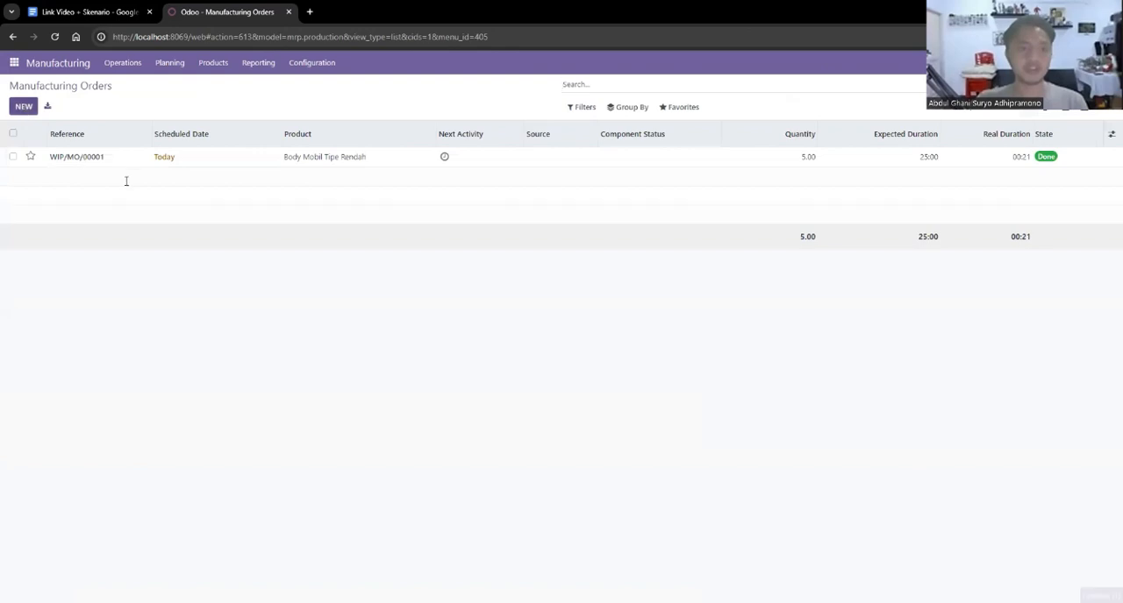
left_click(338, 182)
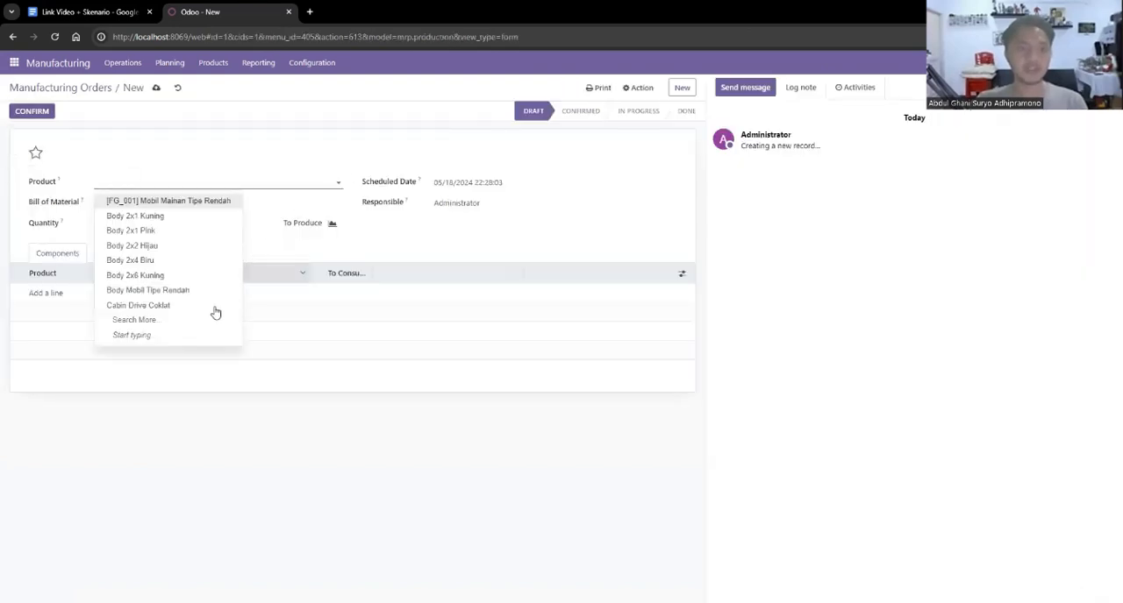
left_click(148, 326)
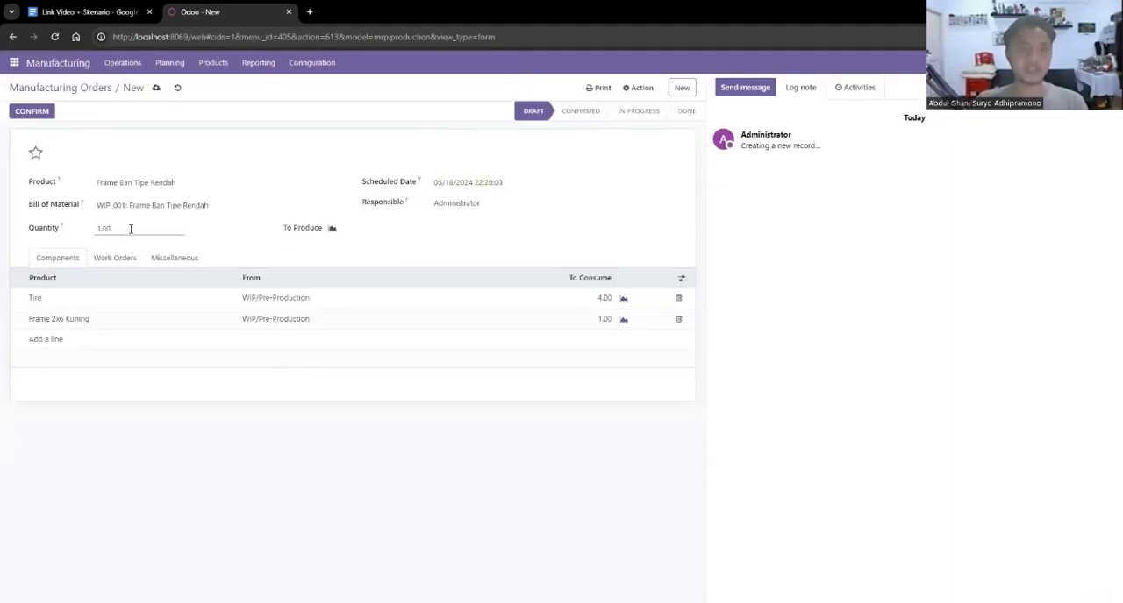
left_click(129, 228)
type("5")
left_click(373, 259)
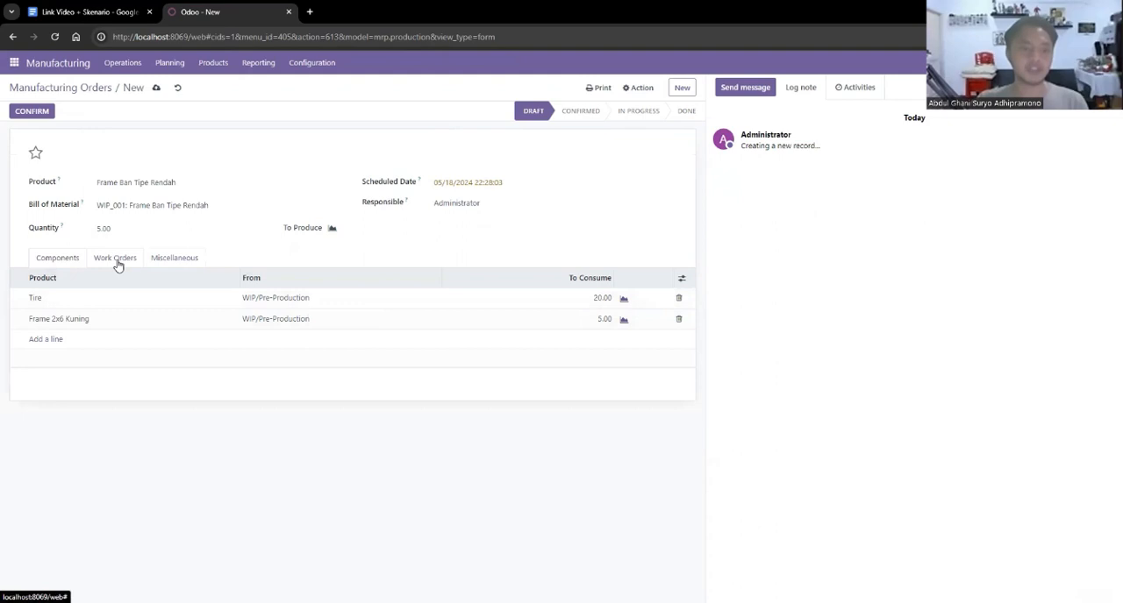
left_click(156, 90)
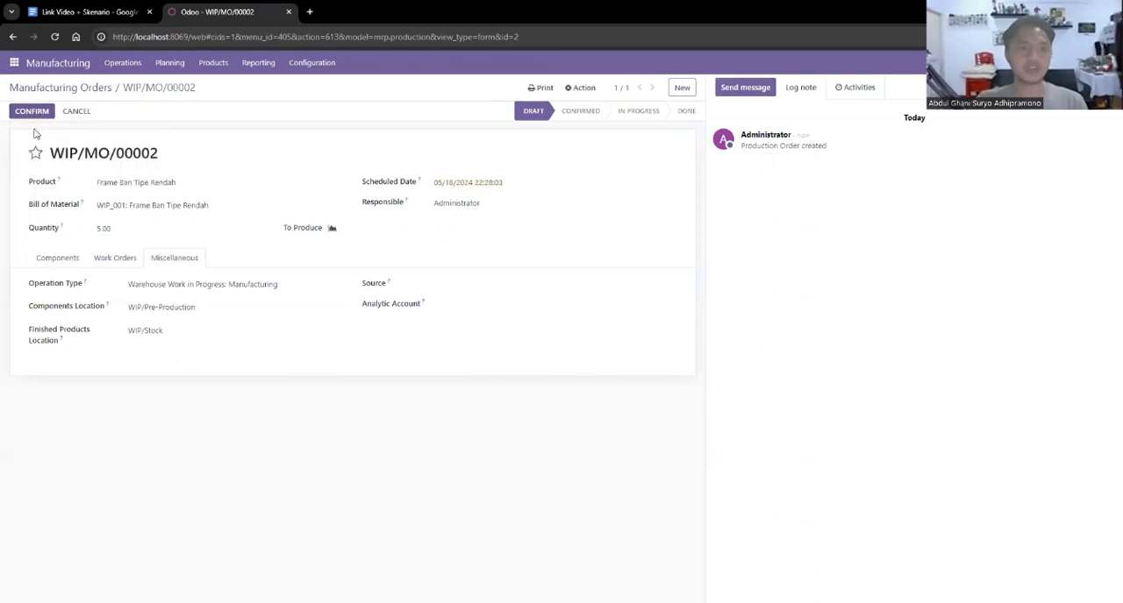
left_click(38, 111)
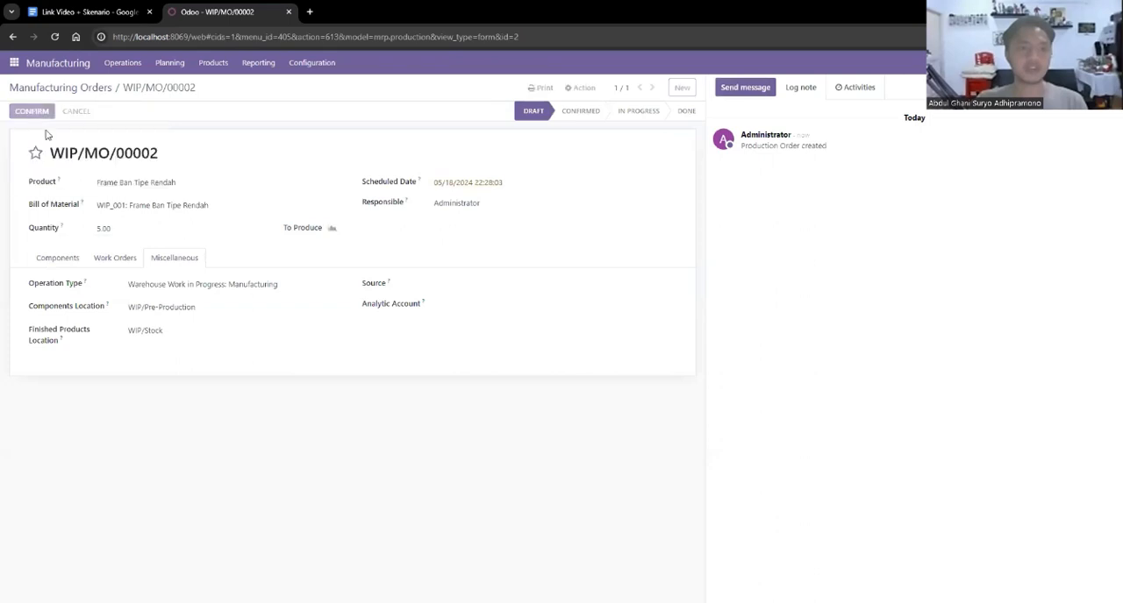
Add a work order line with the operation Frame Ban Tipe Rendah and the work center Frame Ban Tipe Rendah.
left_click(114, 278)
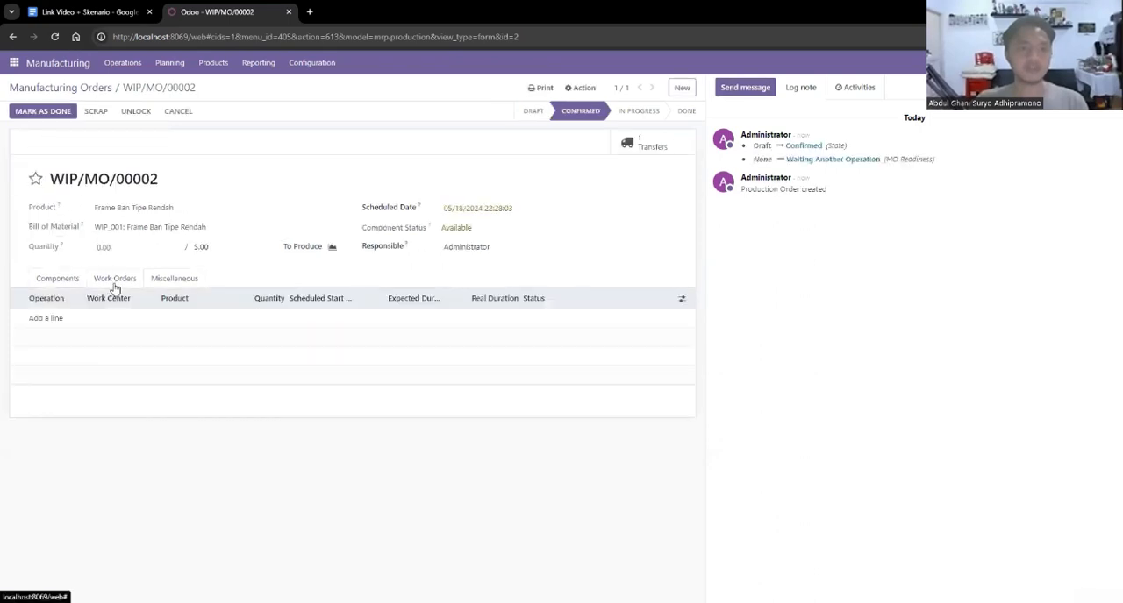
left_click(37, 321)
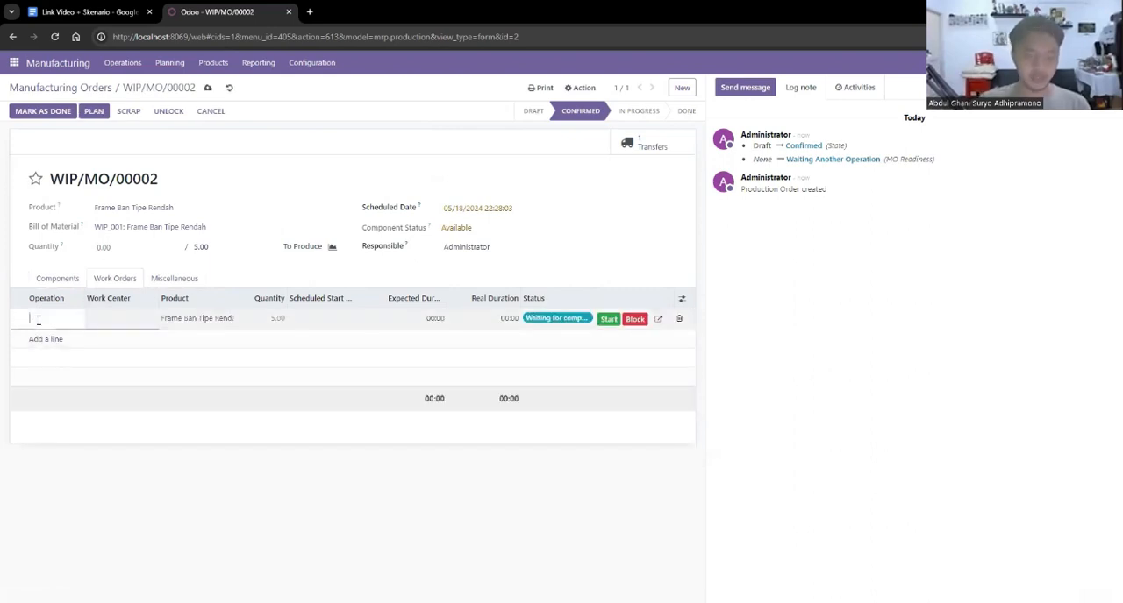
type("Frame Ban ")
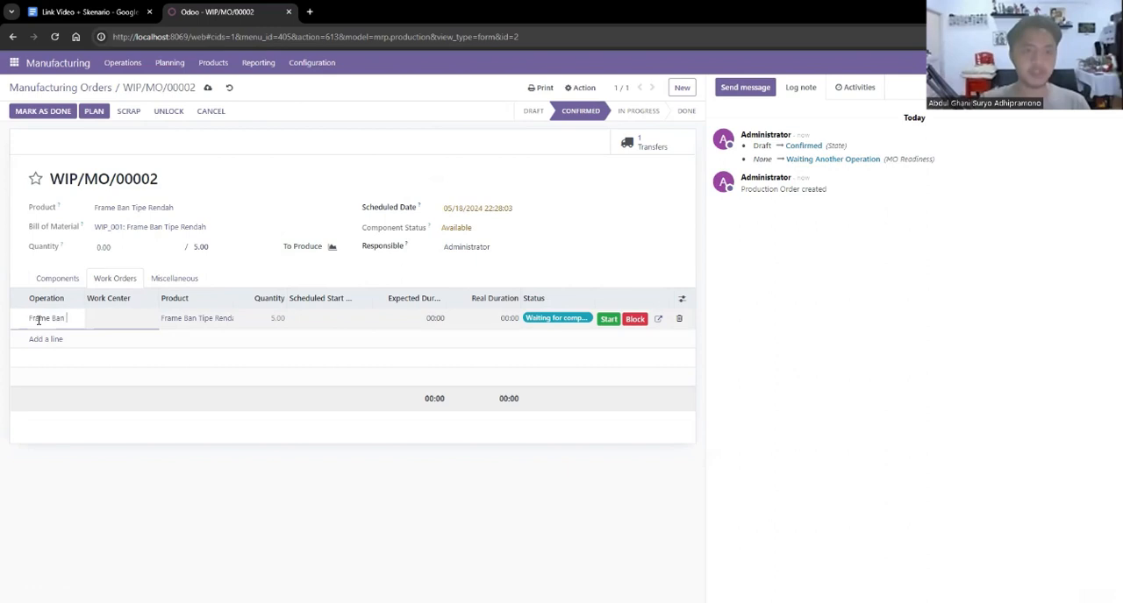
type("Tipe Rendah")
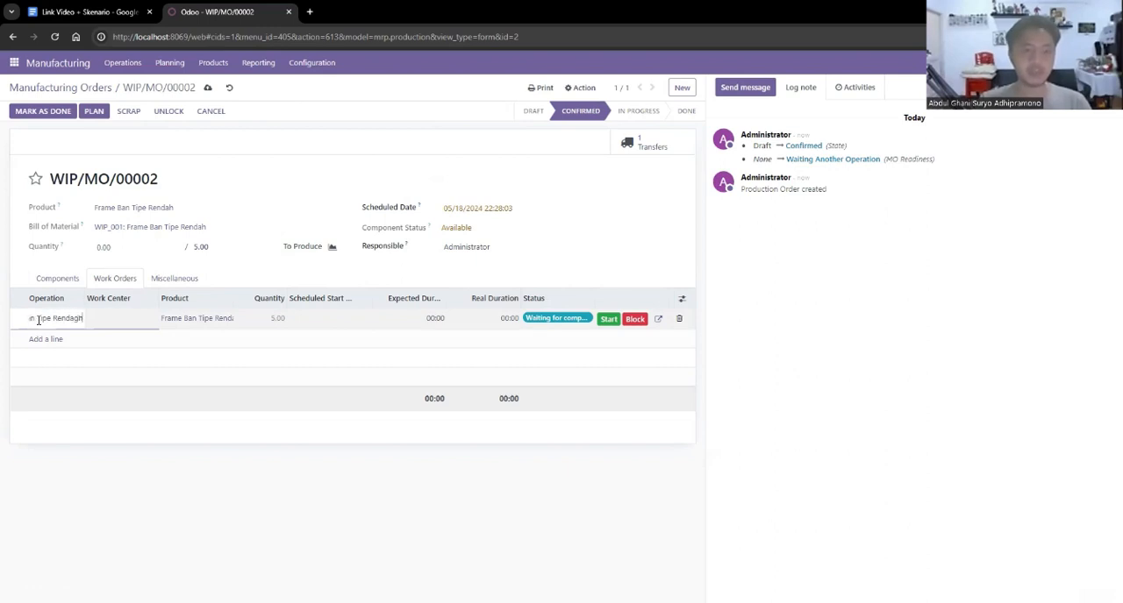
key("BackSpace")
key("BackSpace")
type("h")
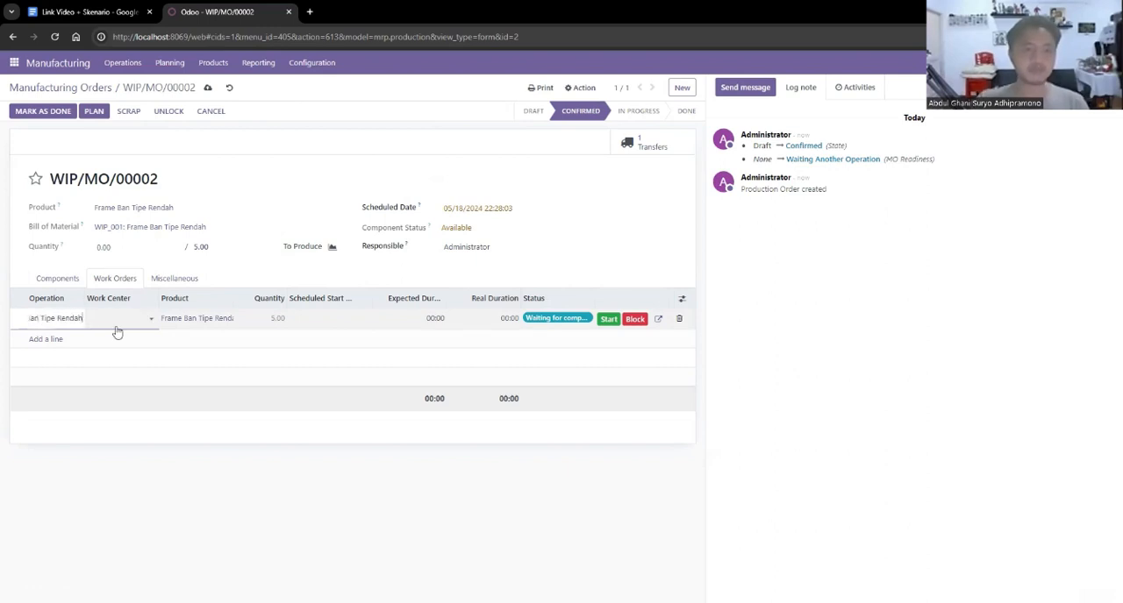
key("Tab")
left_click(152, 322)
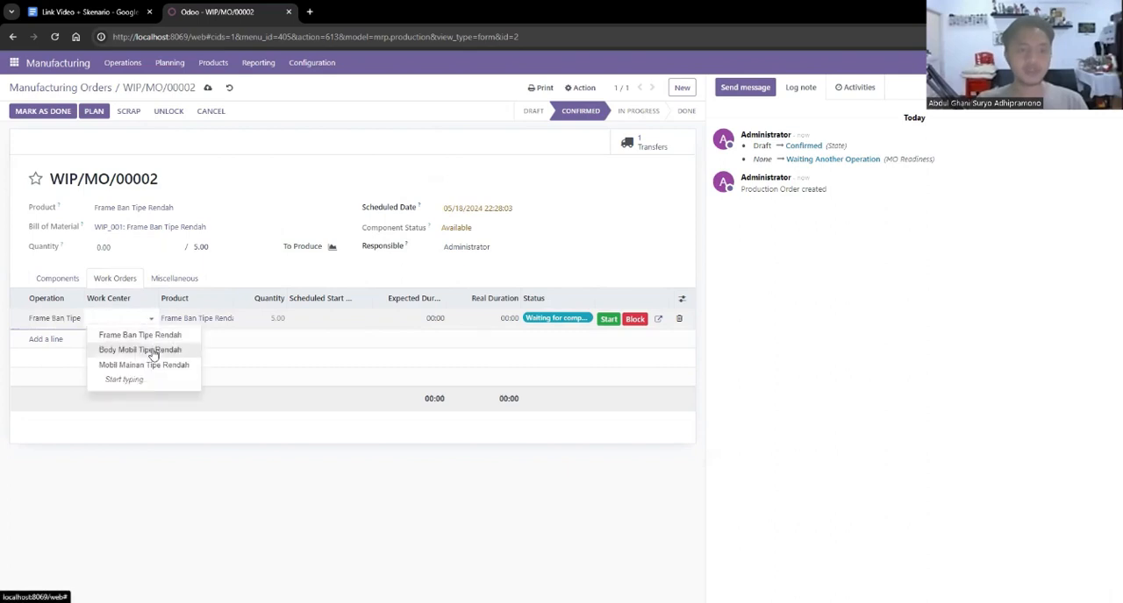
left_click(163, 336)
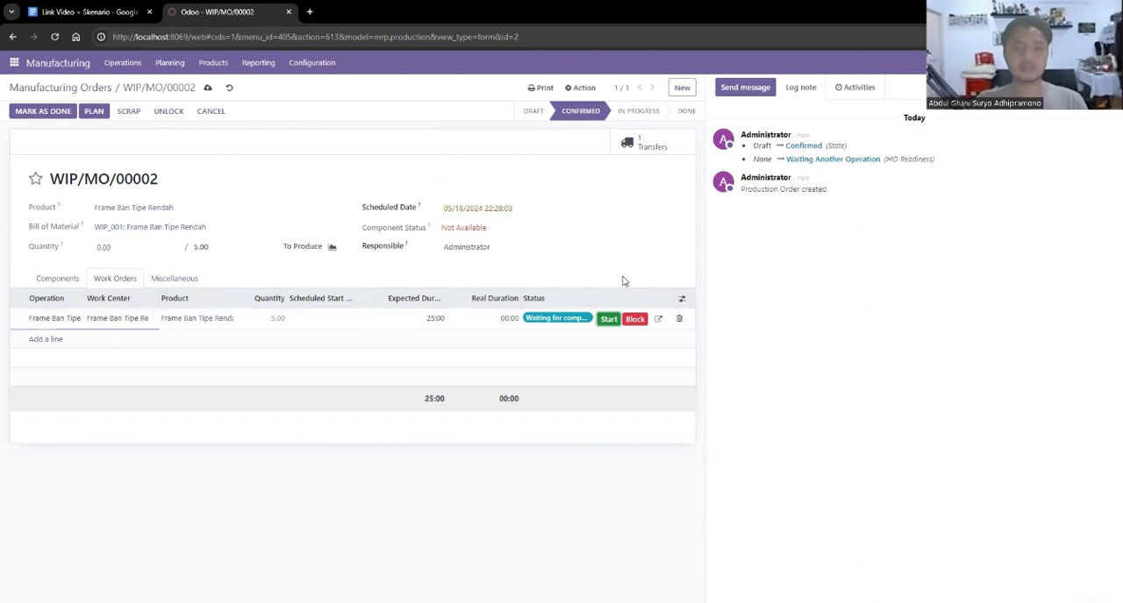
Save, start and finish the Frame Ban Tipe Rendah work order, and mark its manufacturing order as done.
left_click(208, 87)
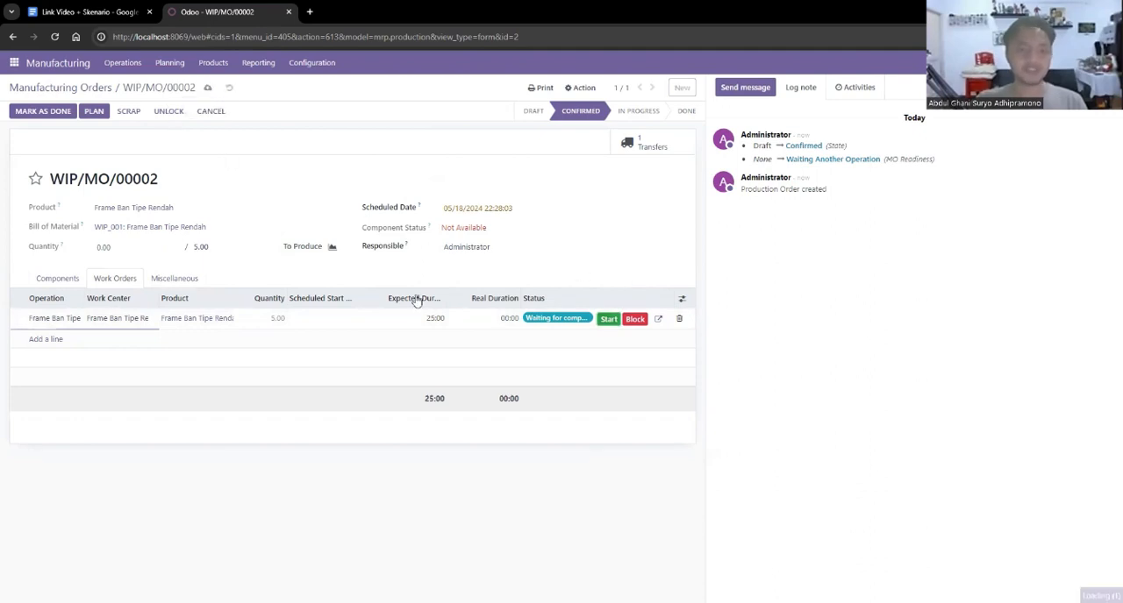
left_click(610, 320)
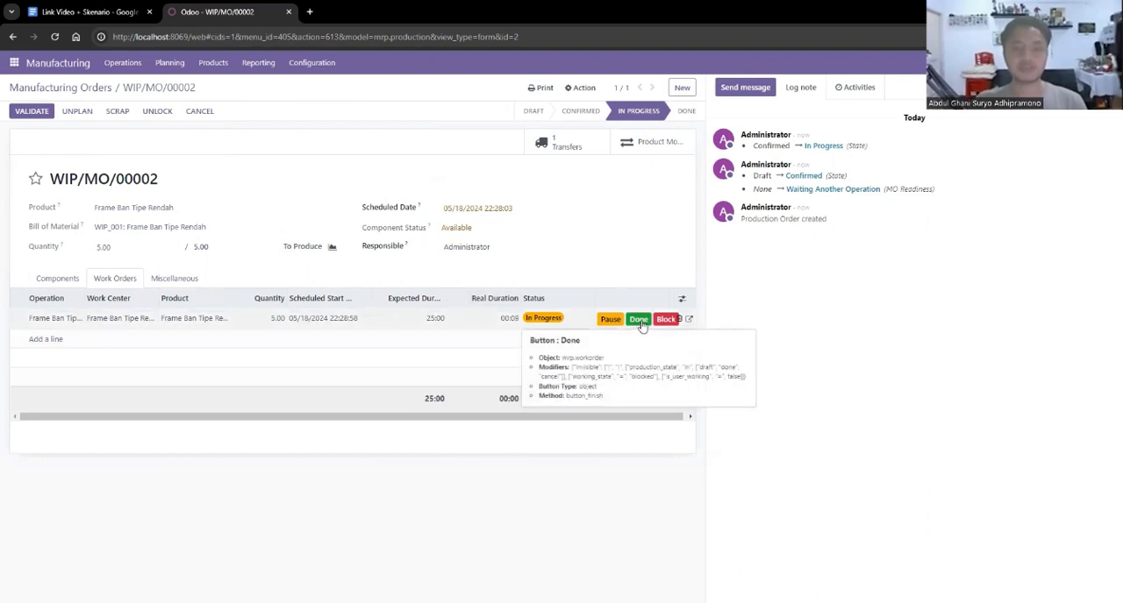
left_click(640, 321)
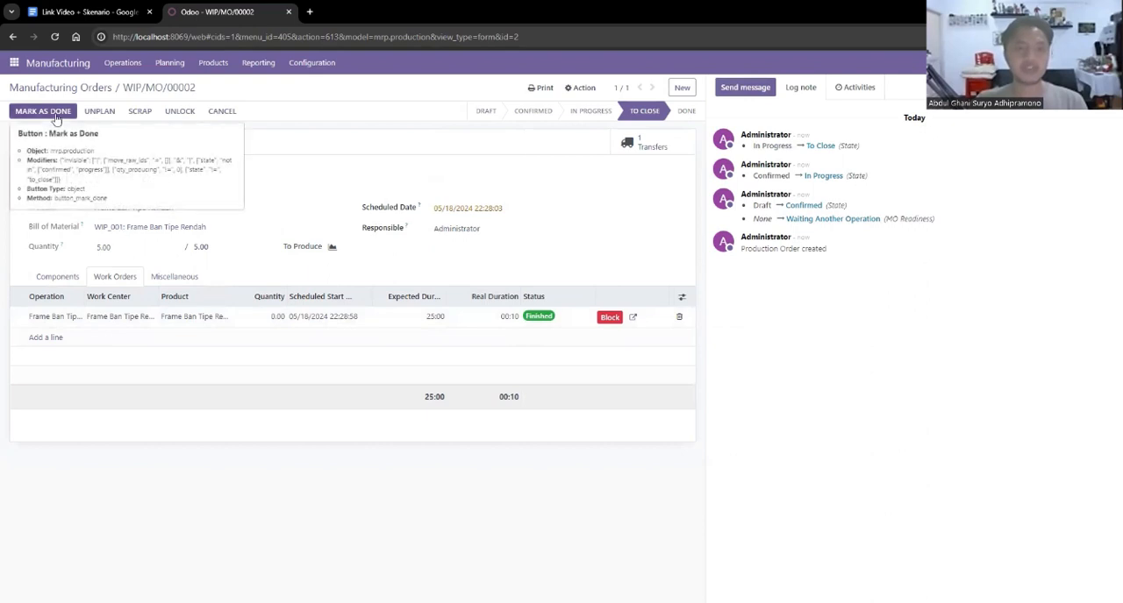
left_click(56, 114)
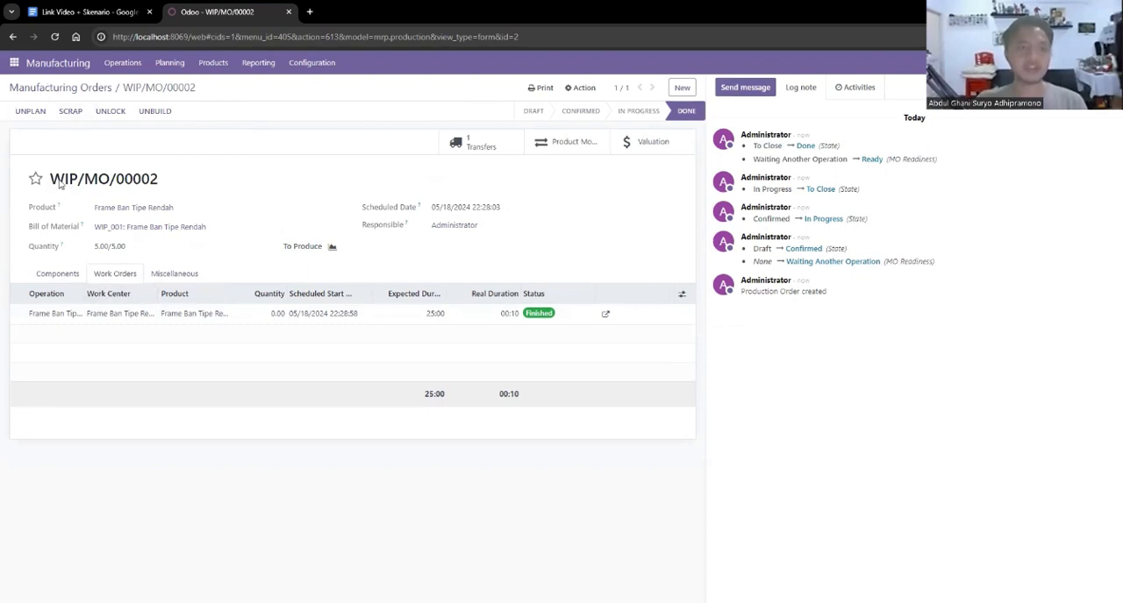
left_click(62, 87)
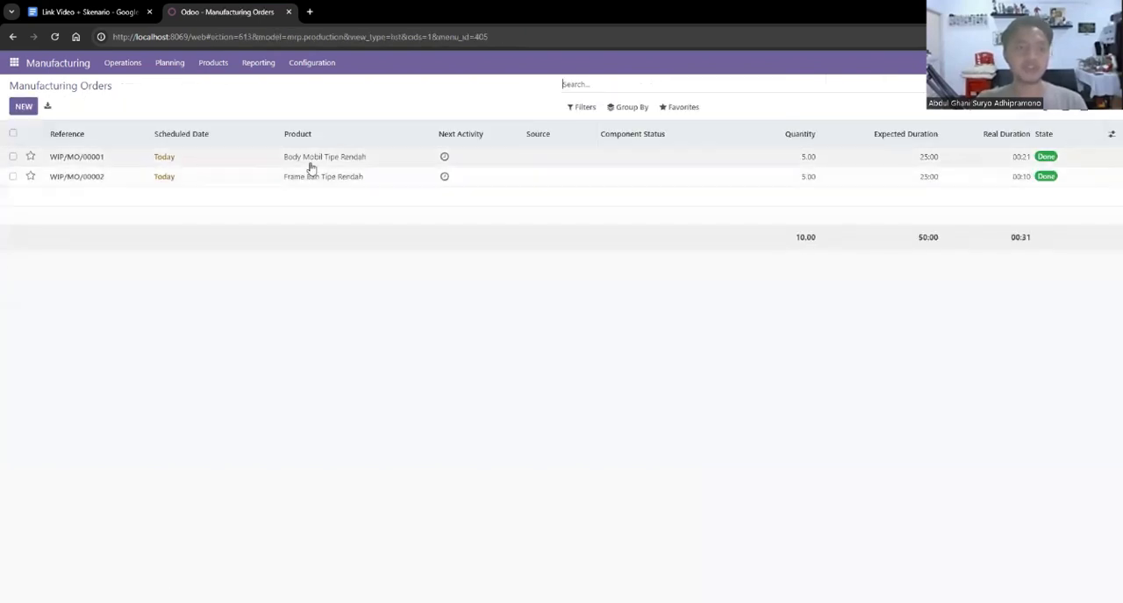
Check the on-hand stock of the product Frame Ban Tipe Rendah by location and return to the product list.
left_click(202, 68)
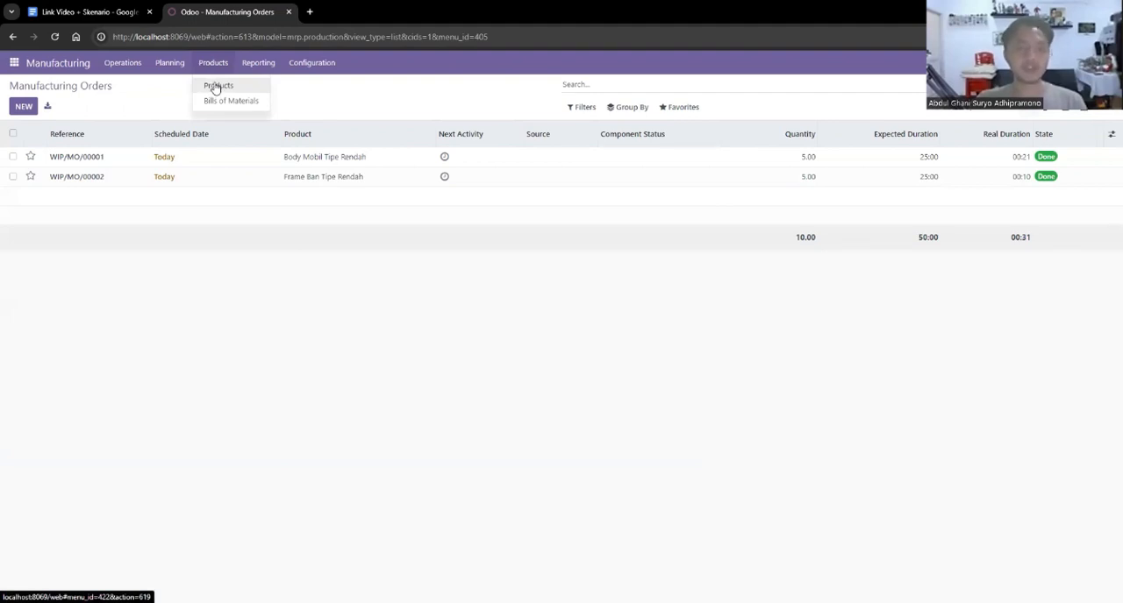
left_click(216, 87)
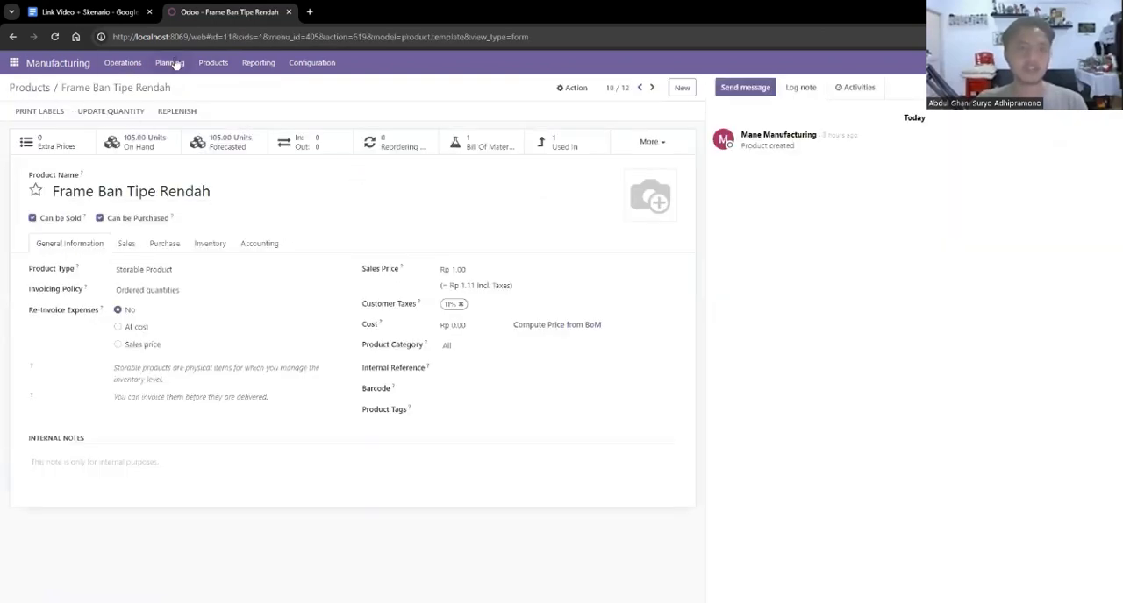
left_click(146, 143)
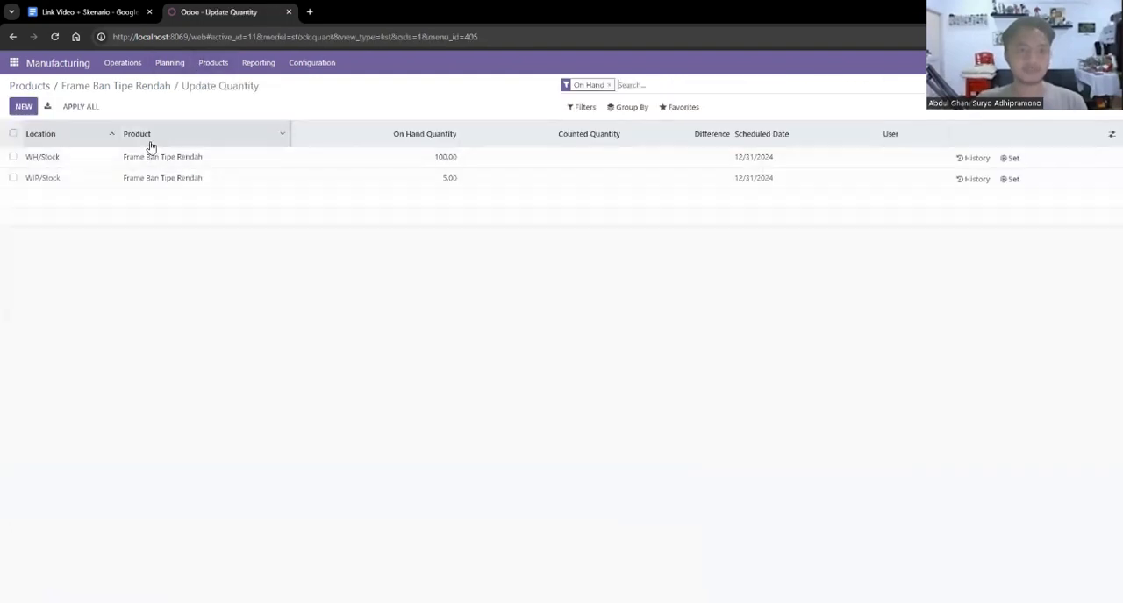
left_click(13, 157)
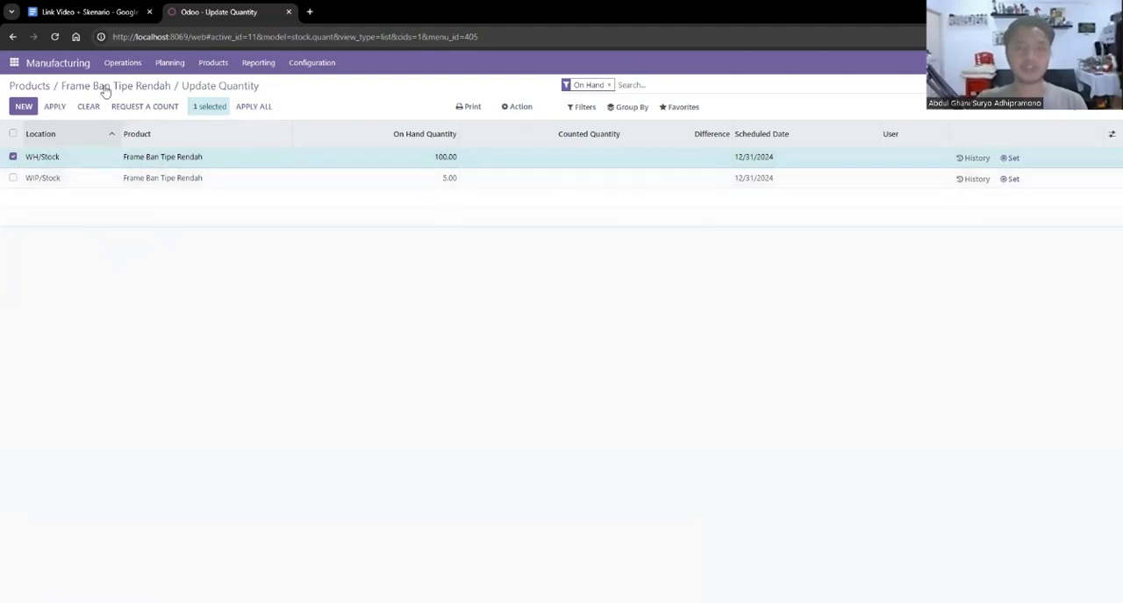
left_click(29, 86)
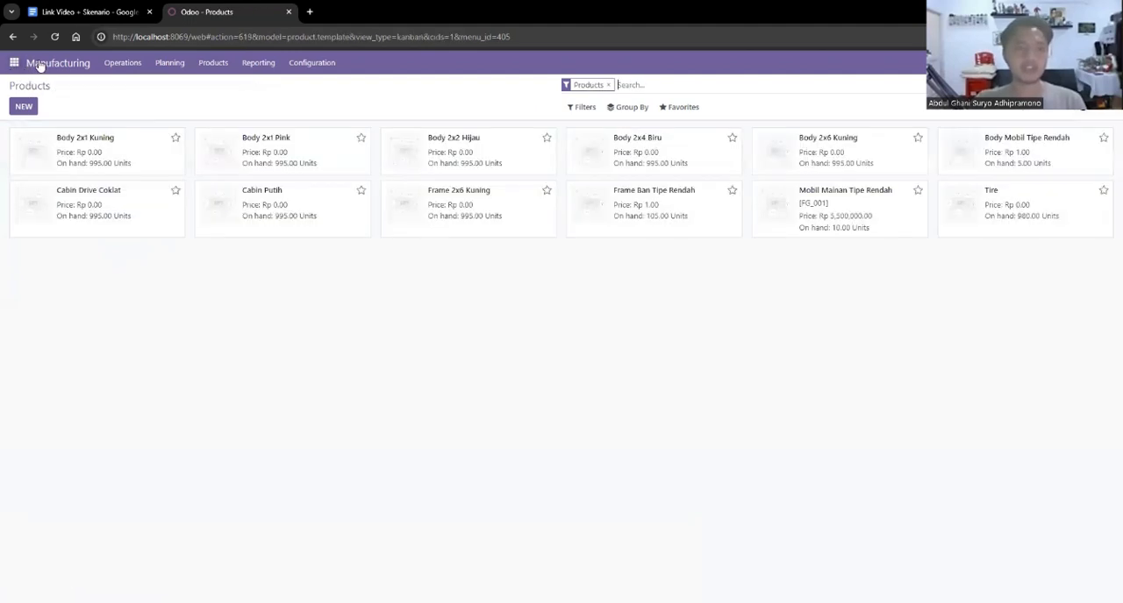
Create a manufacturing order for [FG_001] Mobil Mainan Tipe Rendah with quantity 5 and confirm it.
left_click(227, 67)
mouse_move(120, 67)
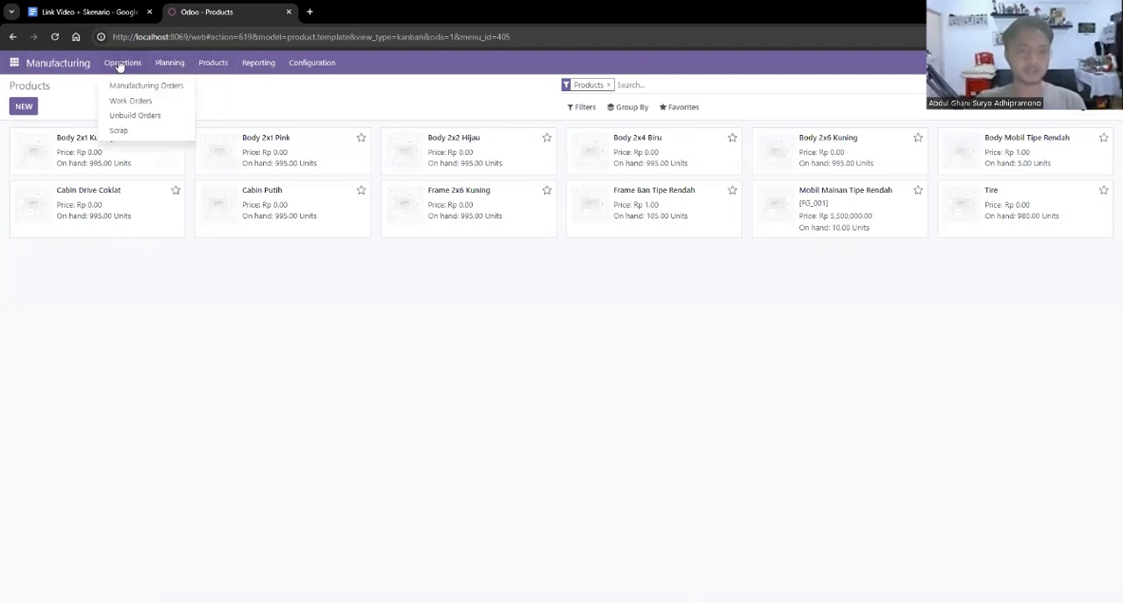
left_click(58, 64)
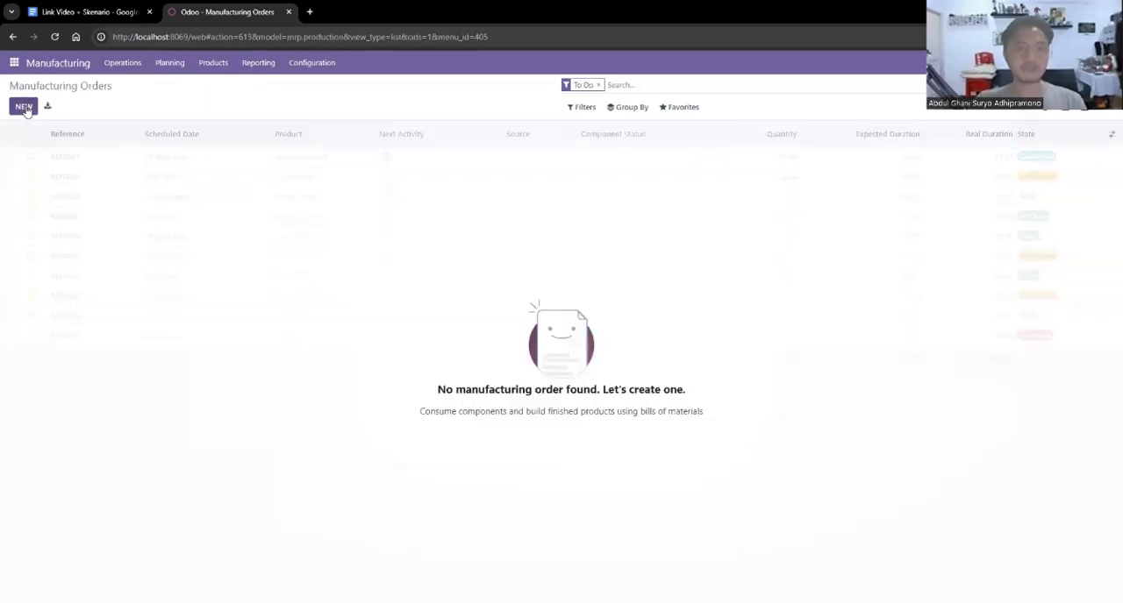
left_click(24, 106)
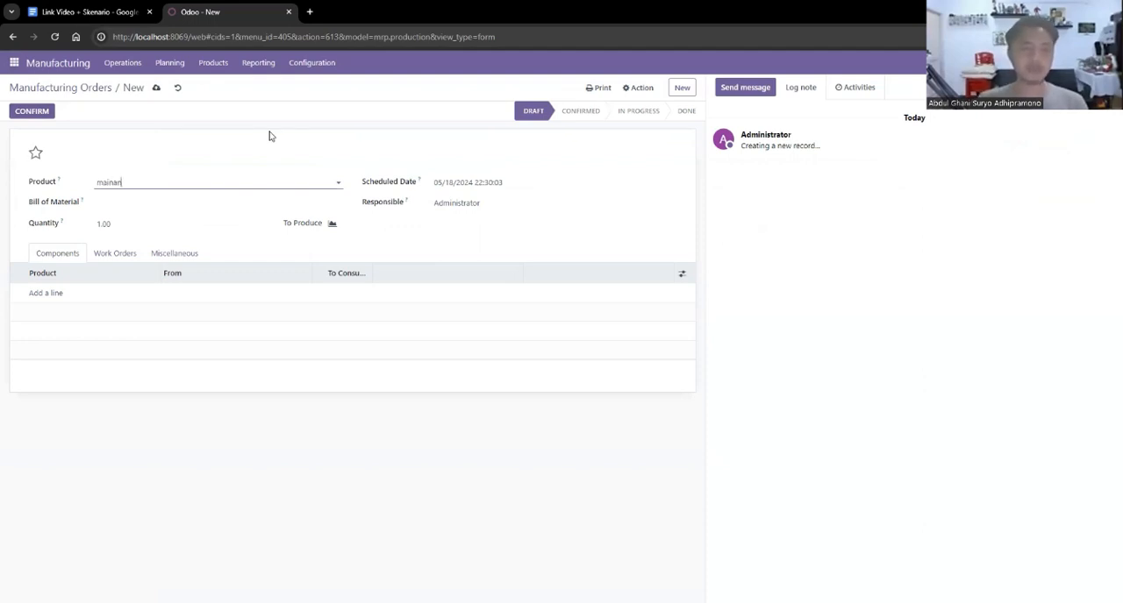
type("mainan")
left_click(197, 201)
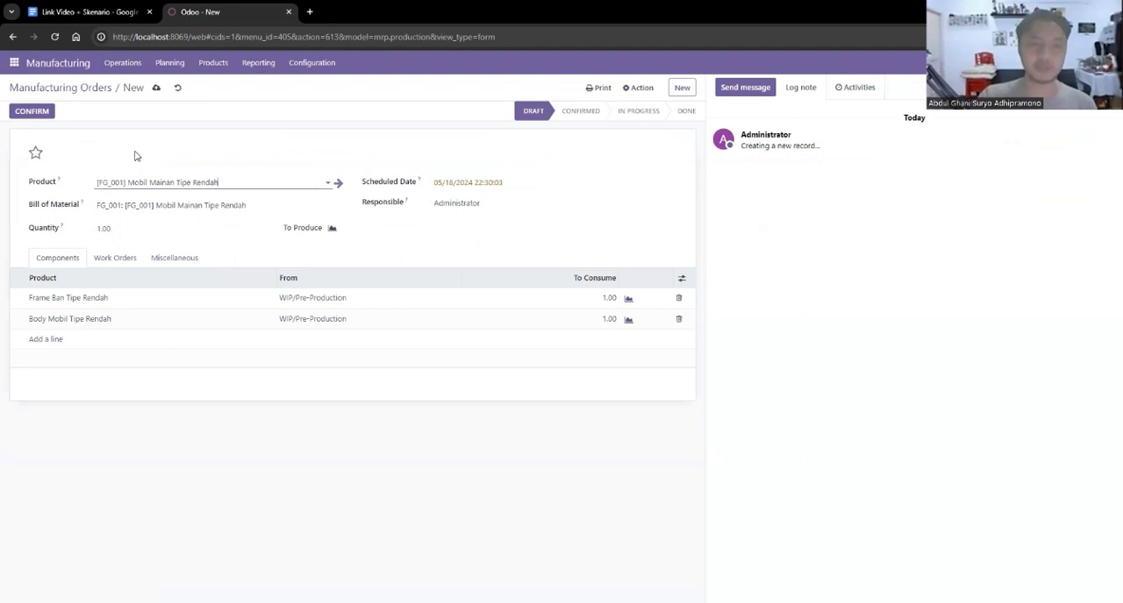
left_click(121, 230)
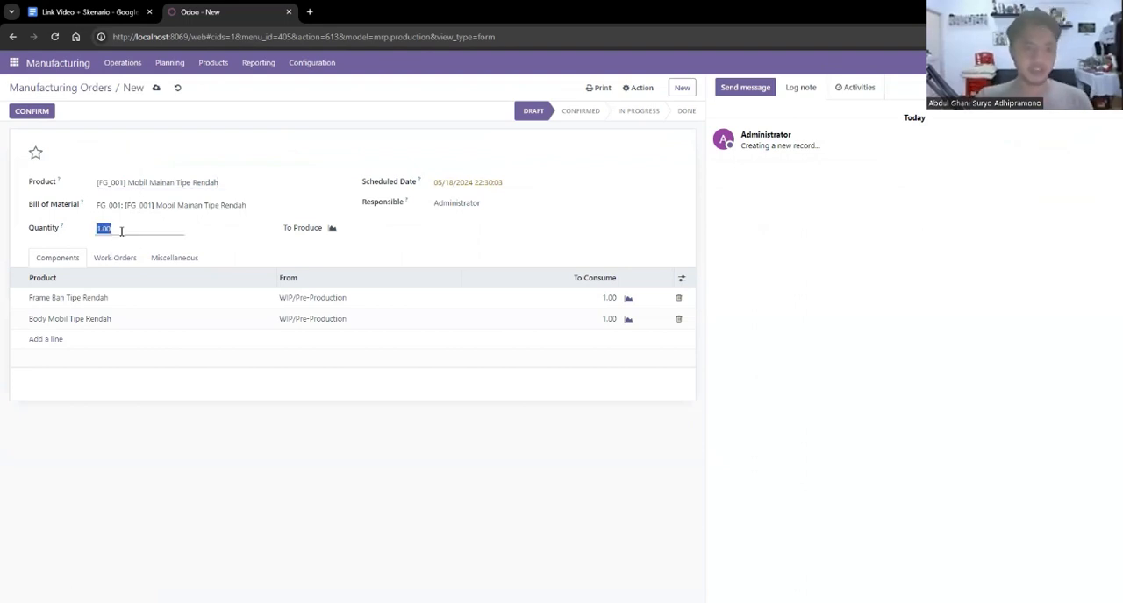
left_click(172, 144)
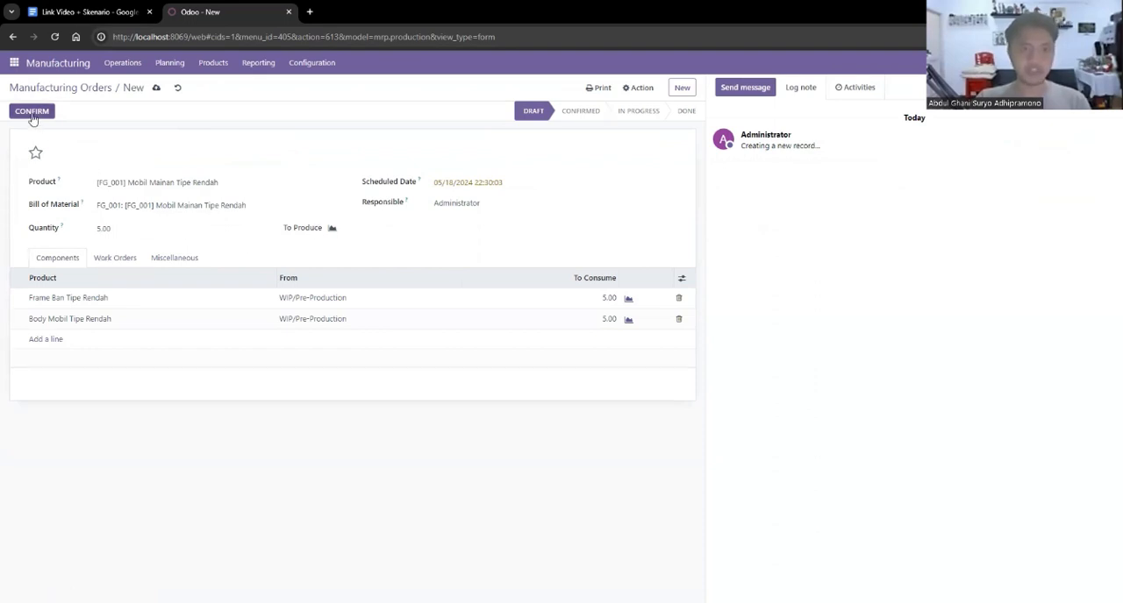
left_click(31, 111)
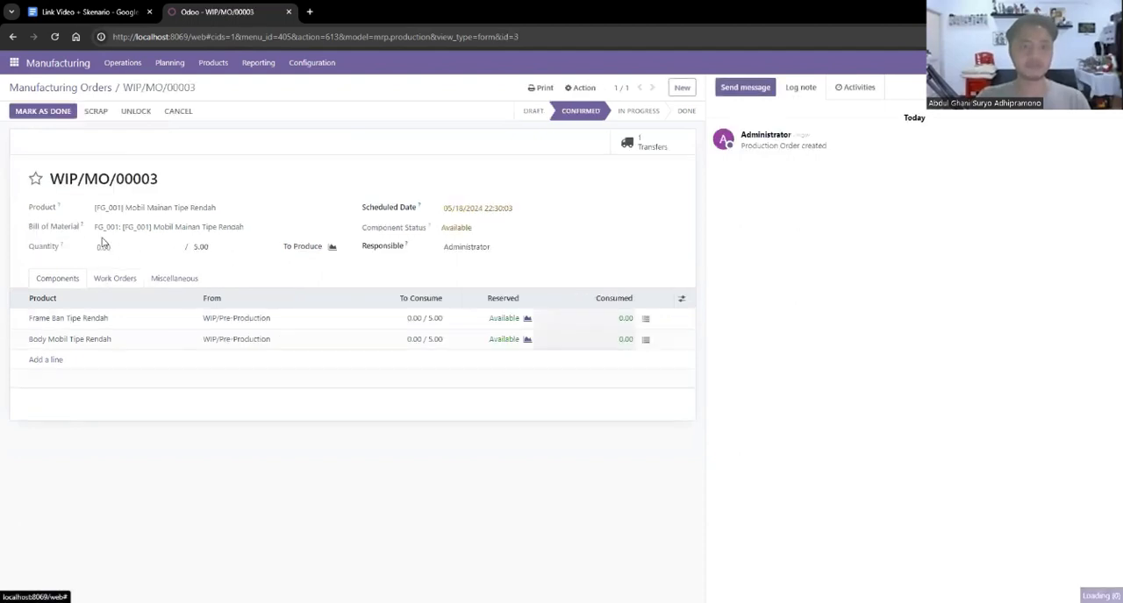
Add a work order line with the operation Mobil Mainan Tipe Rendah and the work center Mobil Mainan Tipe Rendah.
left_click(117, 285)
left_click(48, 321)
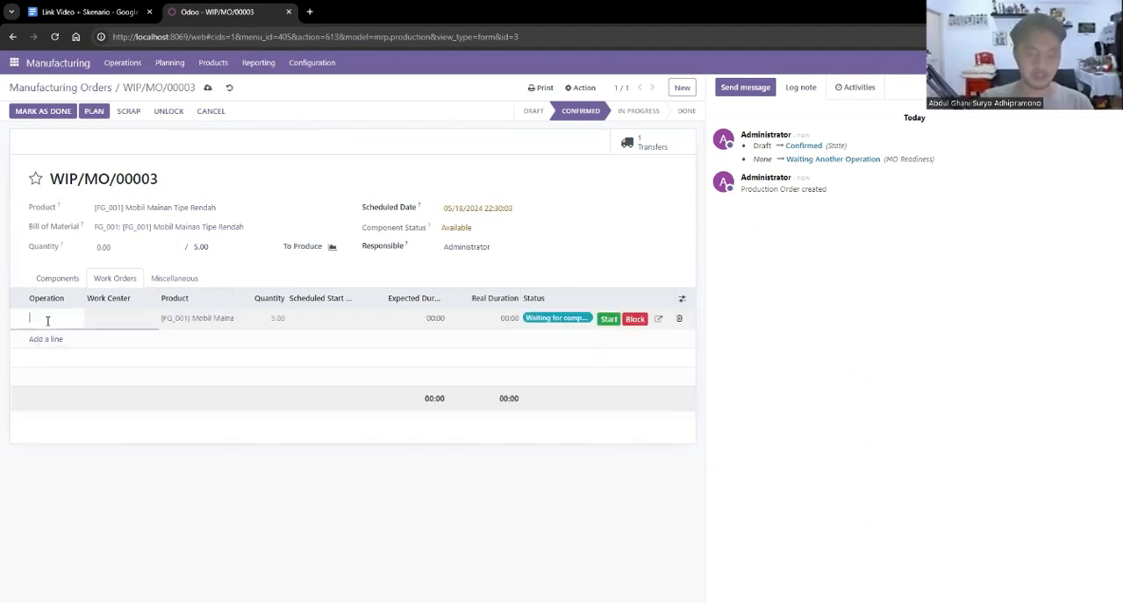
type("Mobil Mainan ")
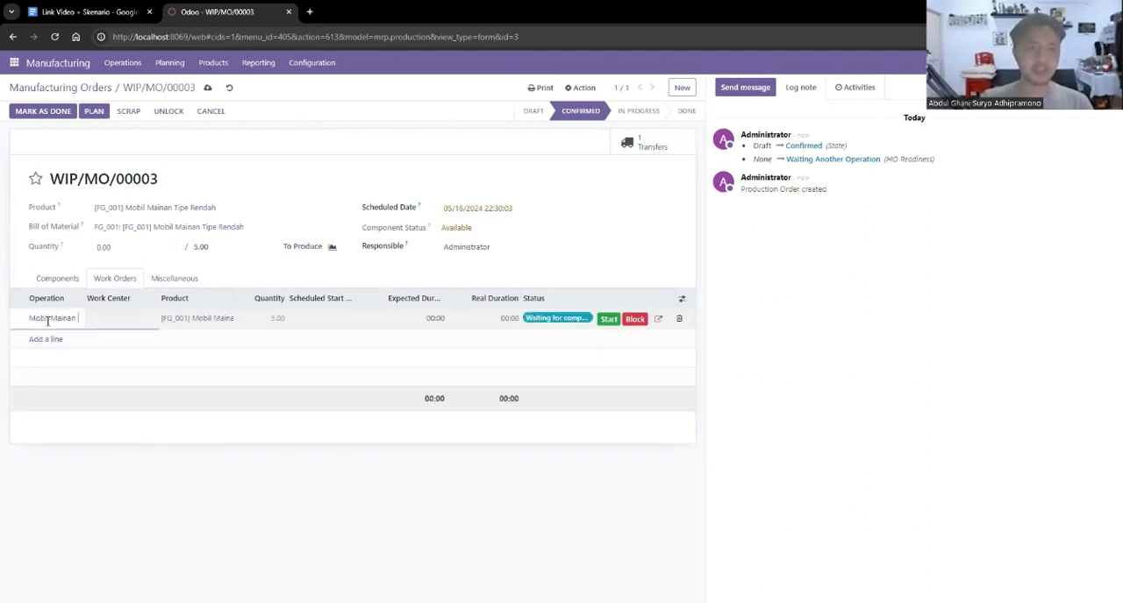
type("Tipe Ren")
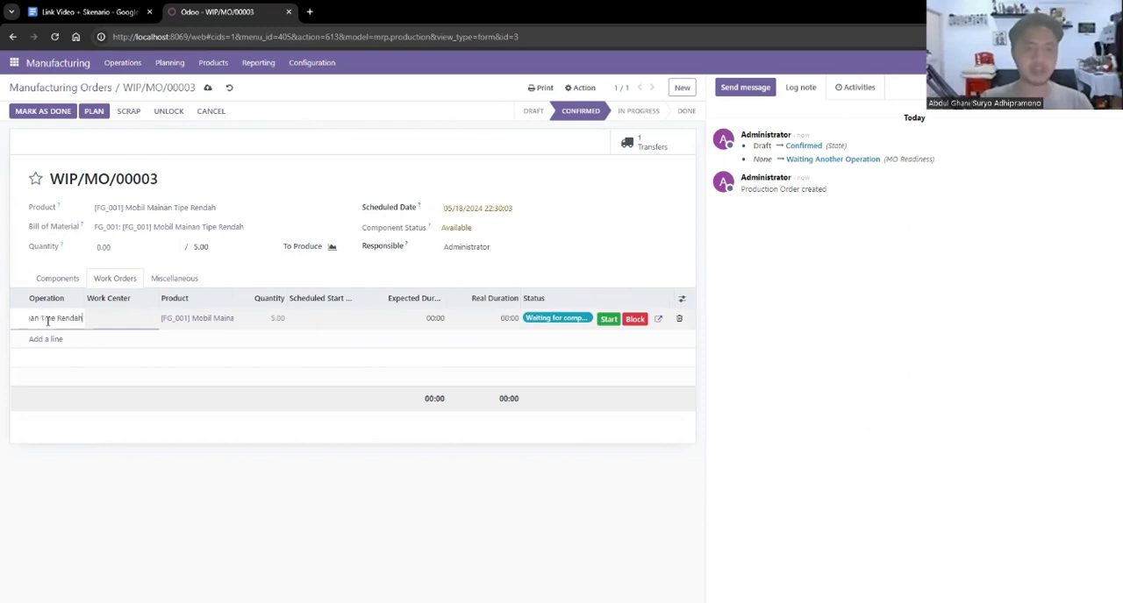
type("dah")
left_click(145, 318)
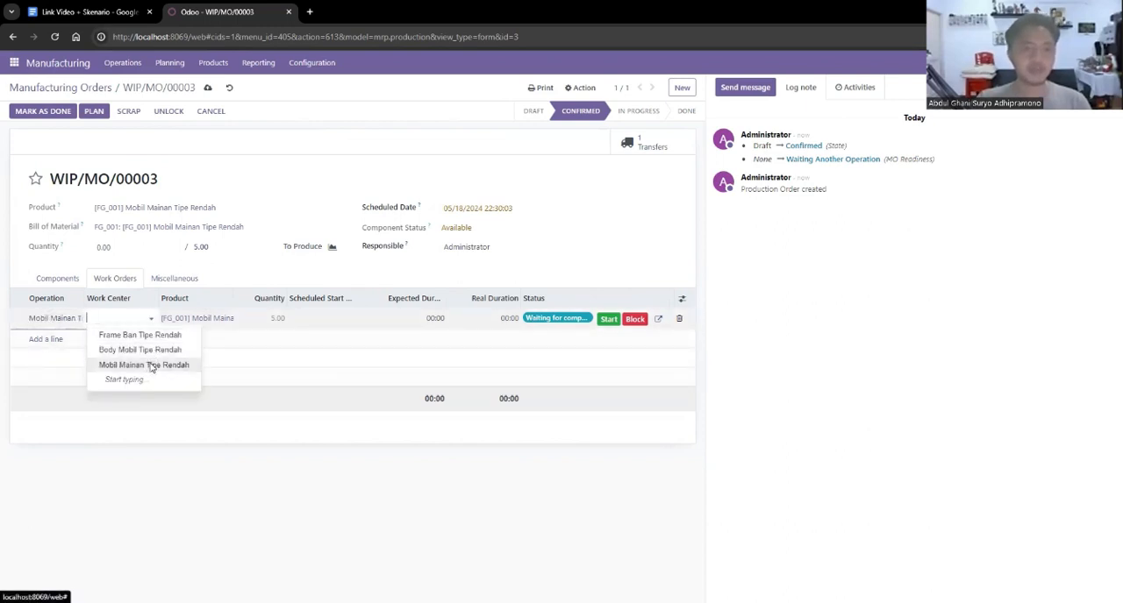
left_click(151, 368)
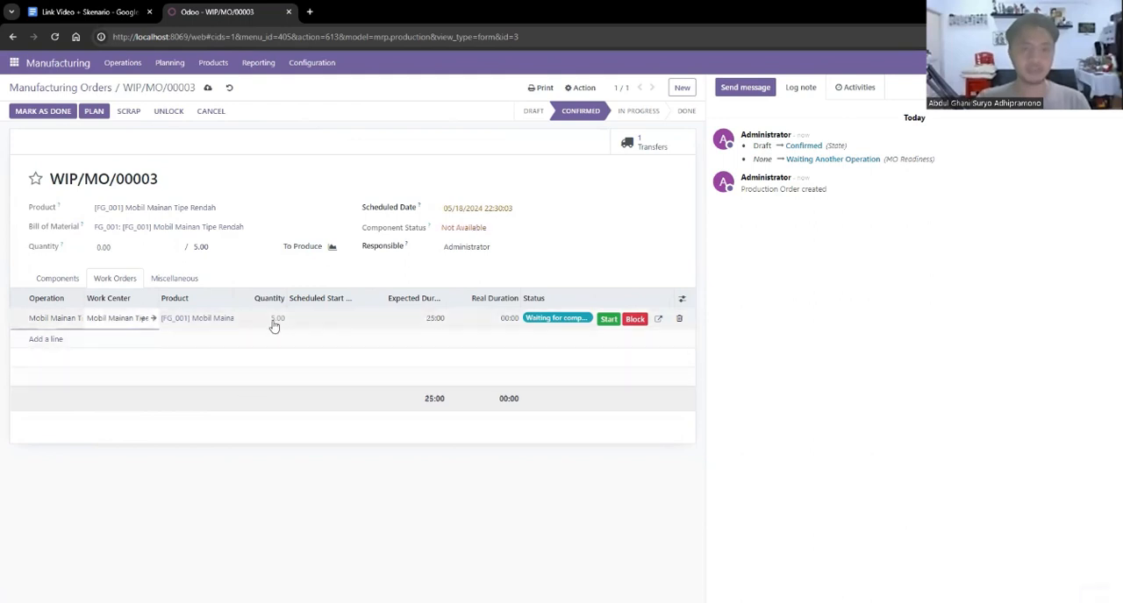
Save, start and finish the Mobil Mainan Tipe Rendah work order, and mark its manufacturing order as done.
left_click(208, 90)
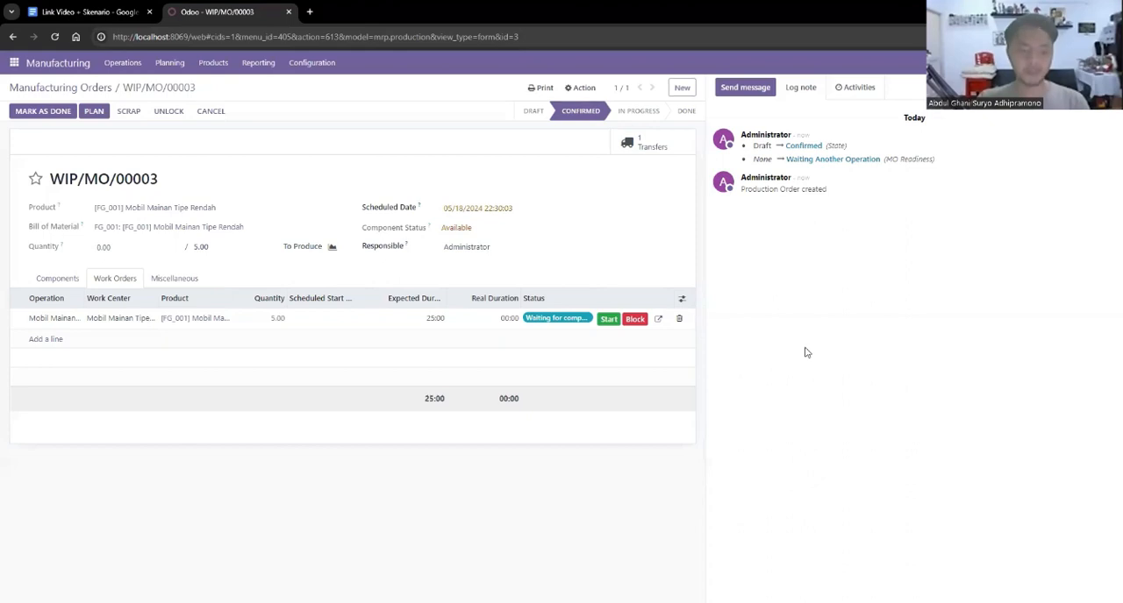
left_click(607, 320)
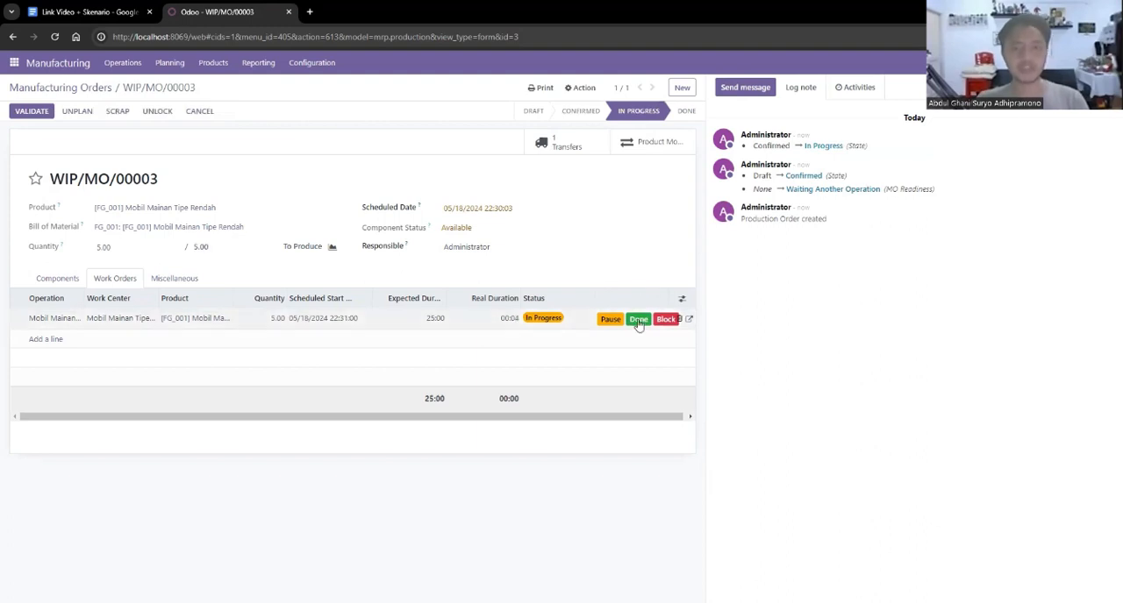
left_click(610, 314)
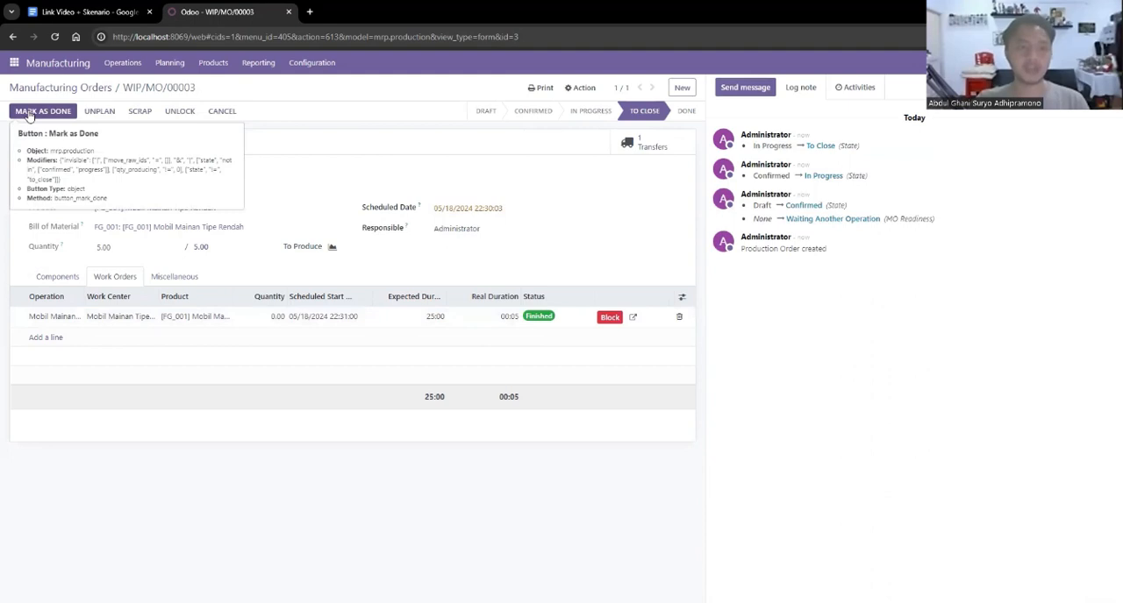
left_click(30, 113)
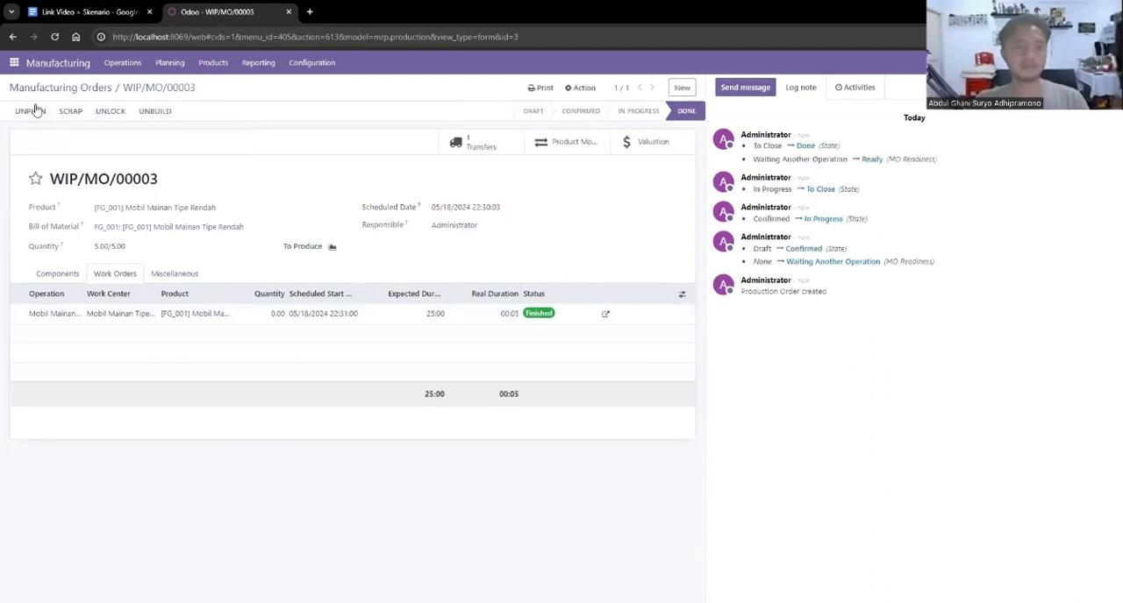
Check the on-hand stock of the product Mobil Mainan Tipe Rendah by location from the Manufacturing product list.
left_click(203, 63)
left_click(221, 85)
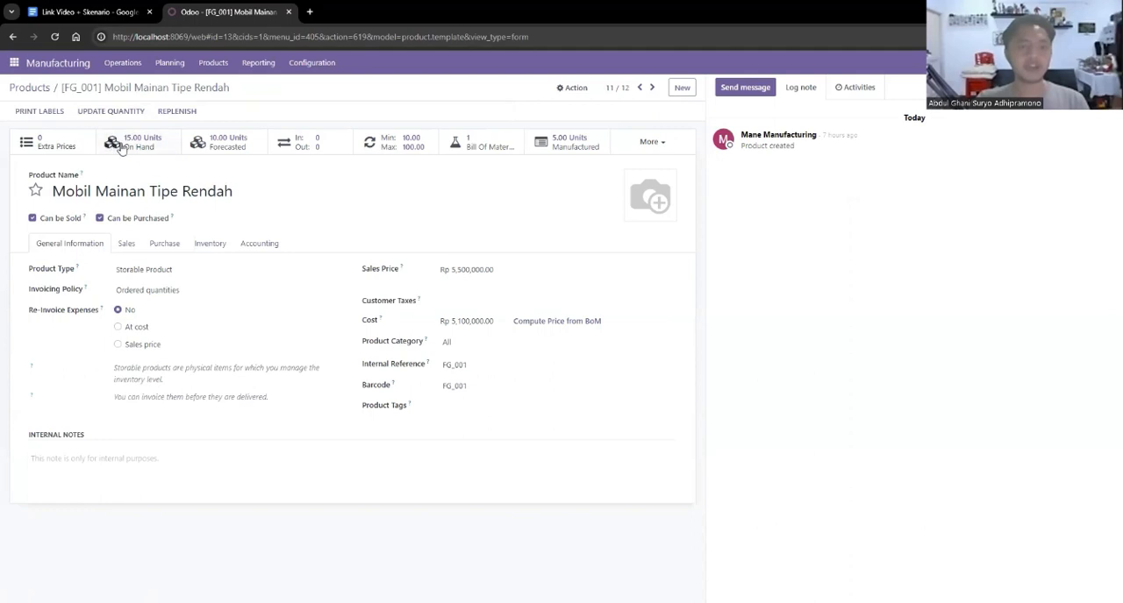
left_click(121, 145)
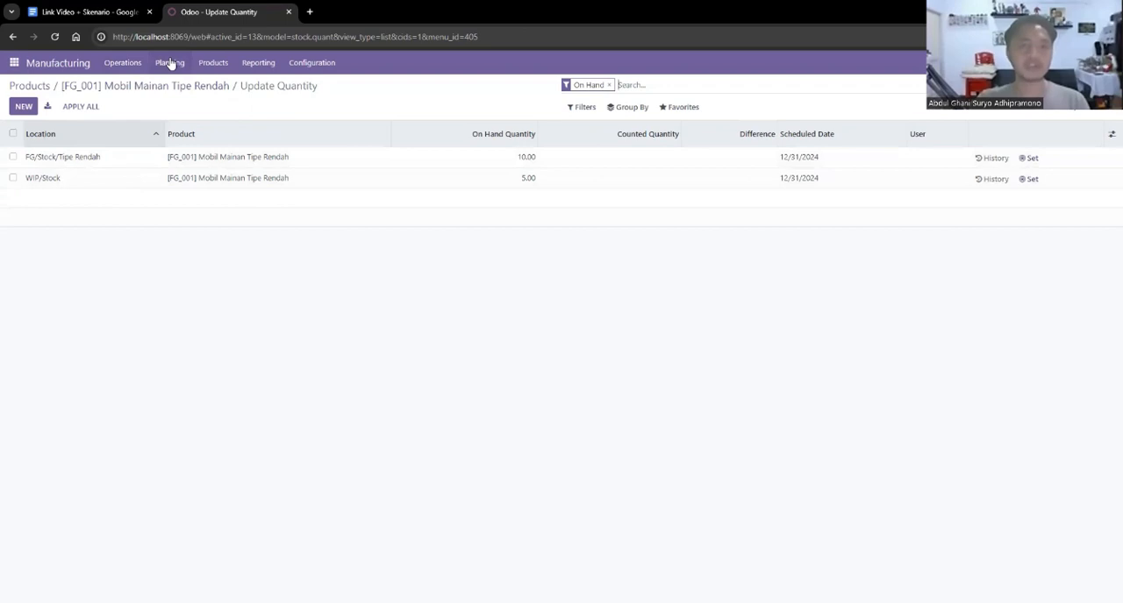
left_click(214, 64)
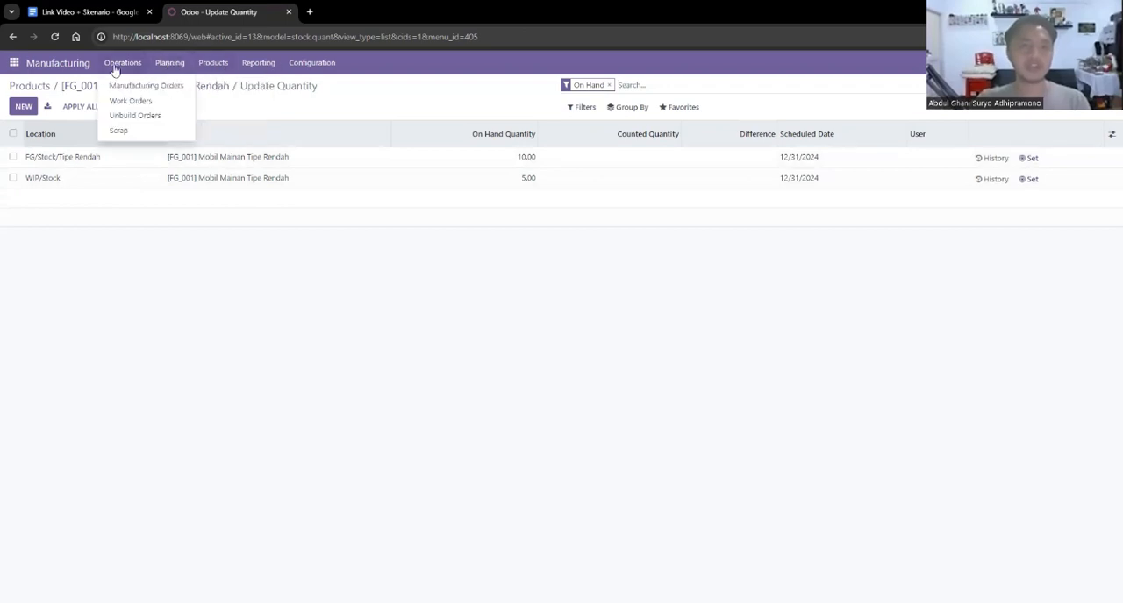
Create a new transfer in Inventory with the warehouse contact and the operation type My Company: Internal Transfers.
left_click(13, 65)
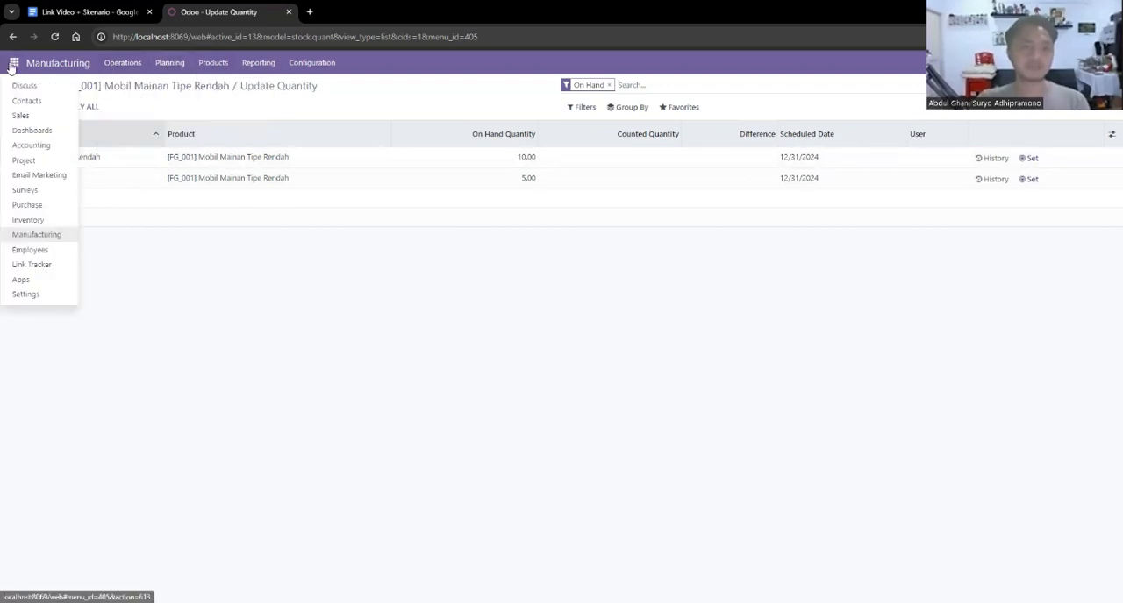
left_click(44, 220)
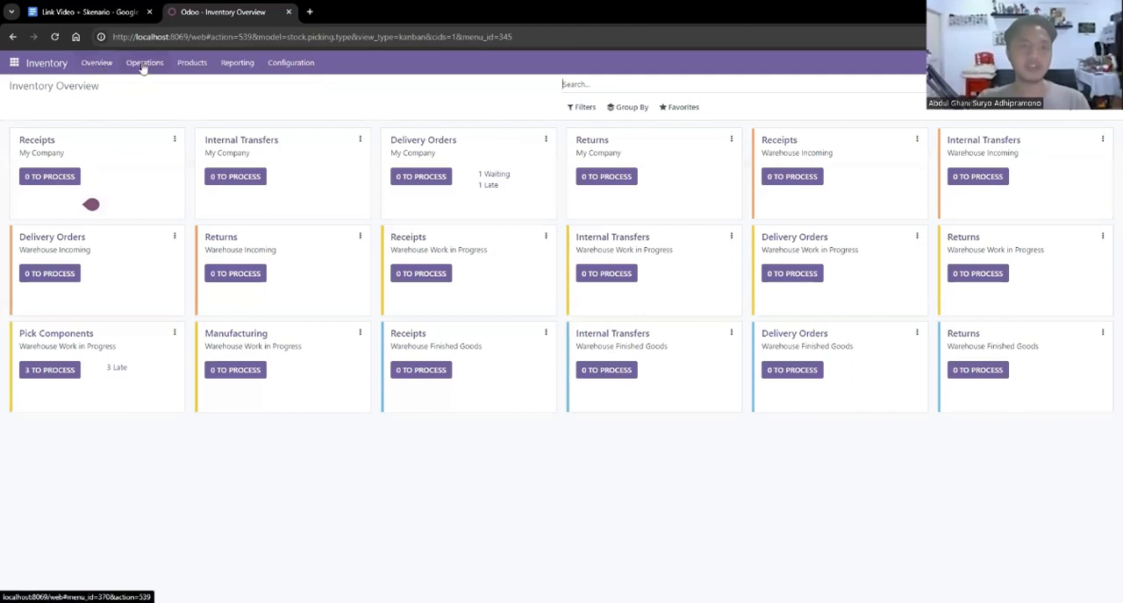
left_click(144, 62)
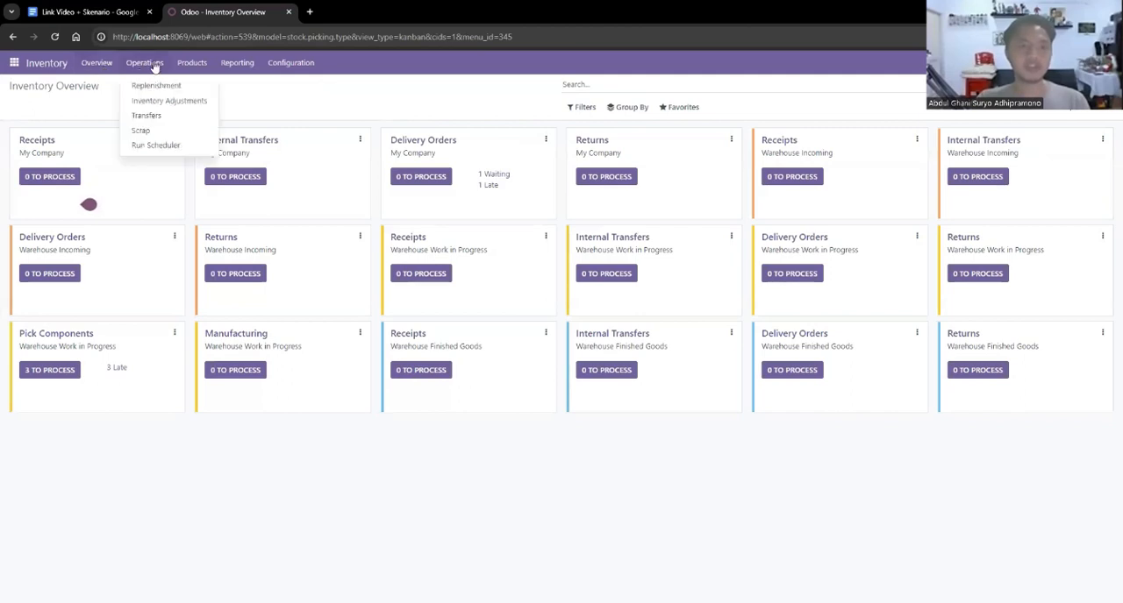
left_click(153, 118)
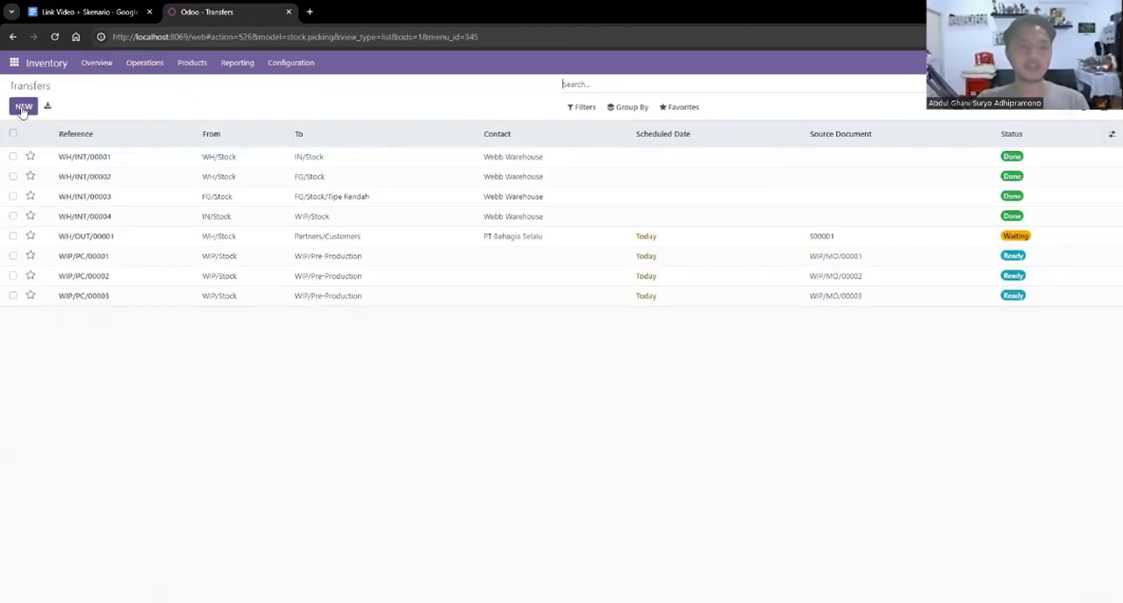
left_click(183, 209)
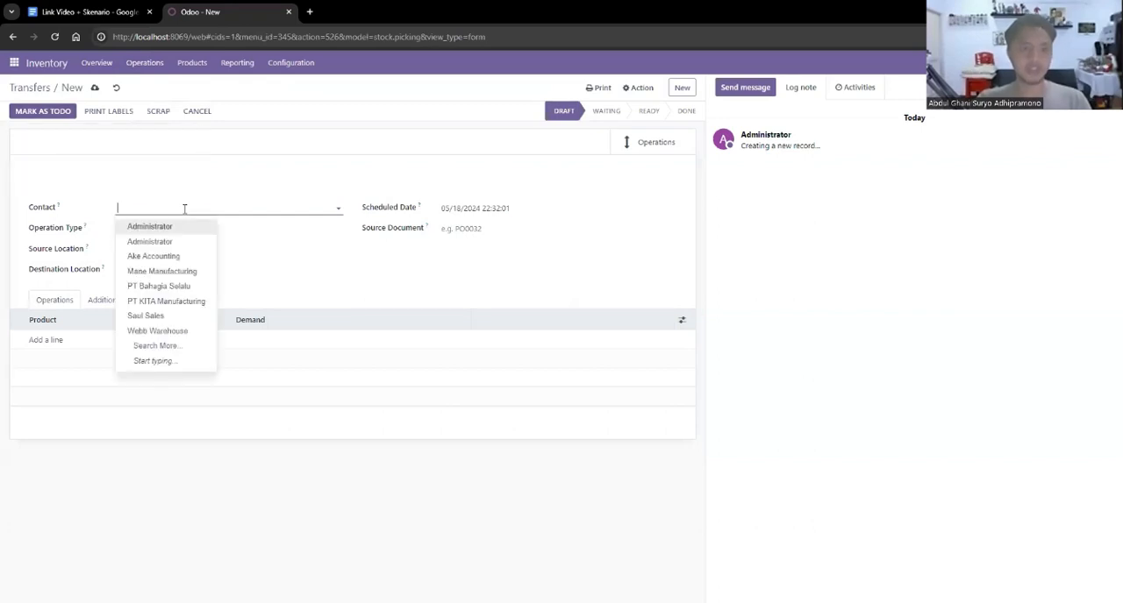
type("webb")
left_click(182, 227)
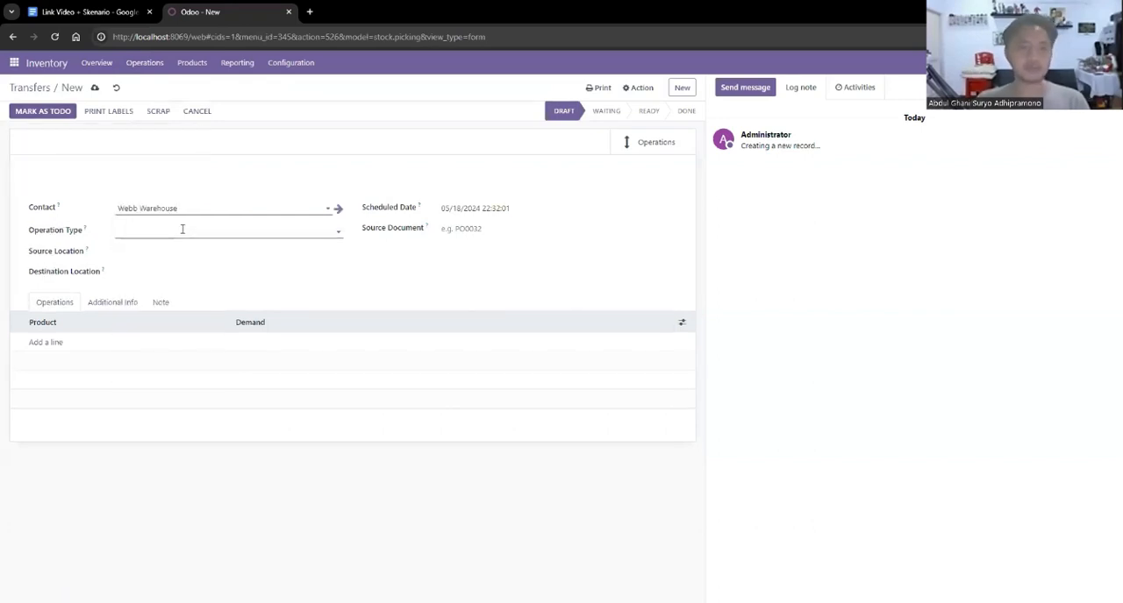
left_click(183, 230)
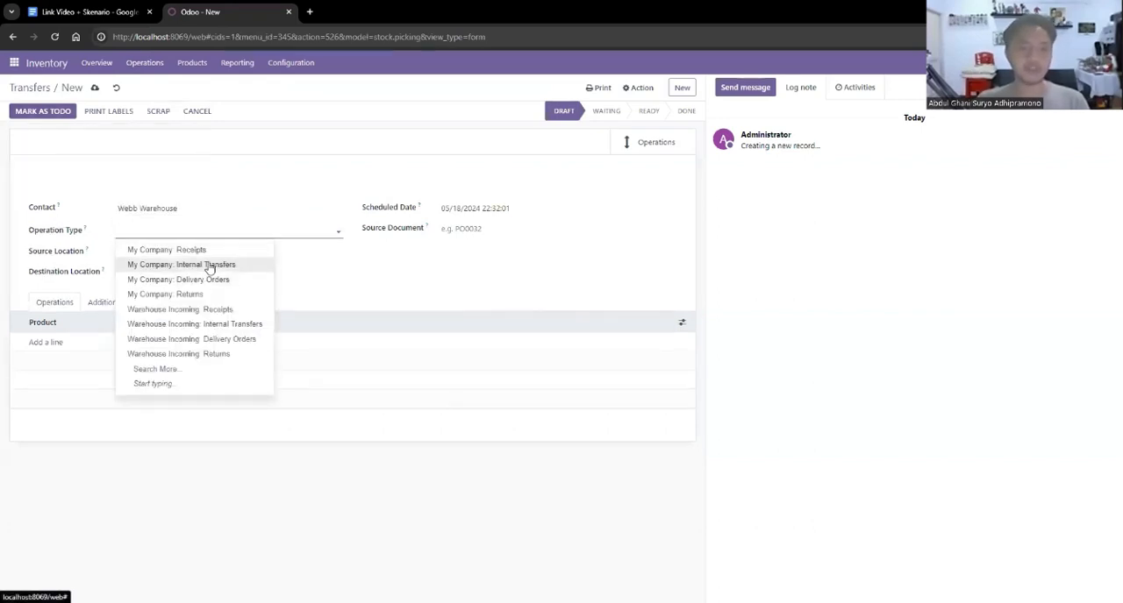
left_click(209, 267)
Set the transfer's source location to WIP/Stock and its destination location to FG/Stock.
left_click(163, 253)
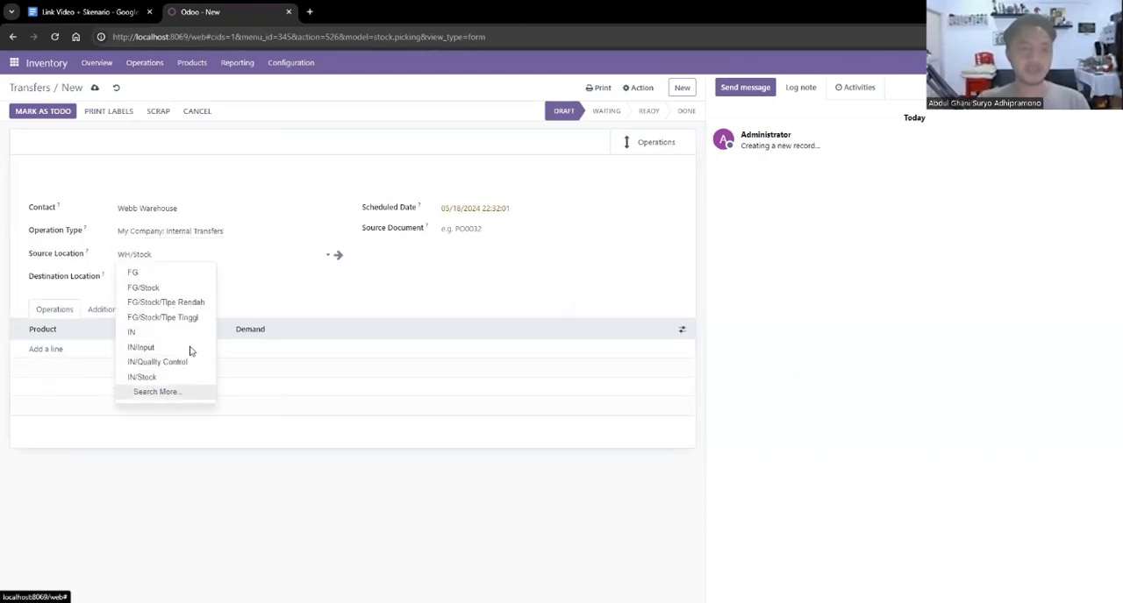
left_click(158, 391)
scroll(382, 403, "down", 3)
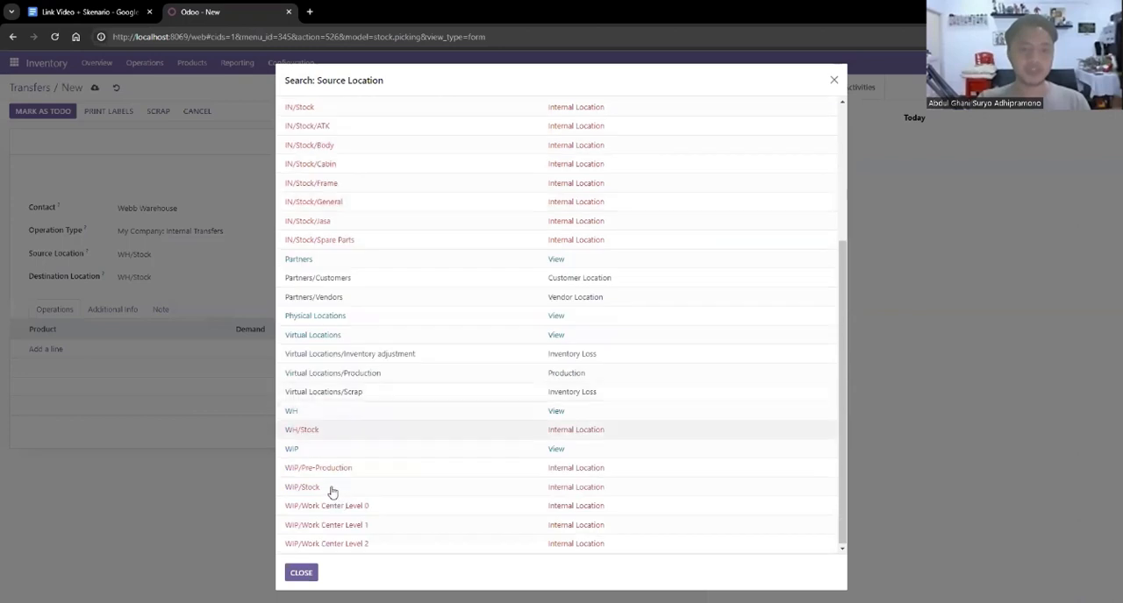
left_click(332, 490)
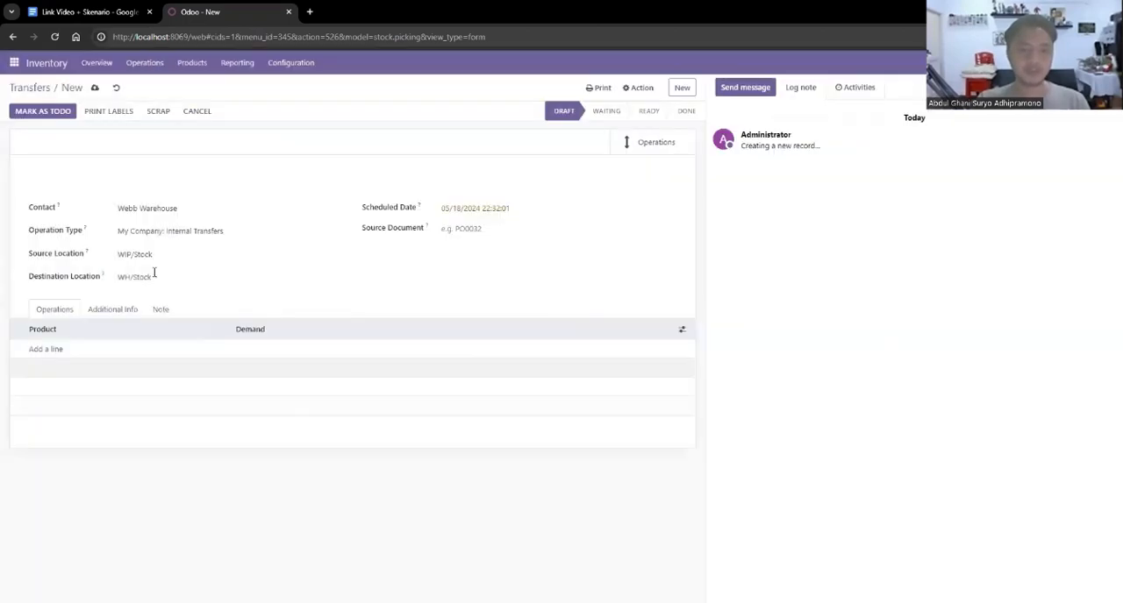
left_click(154, 275)
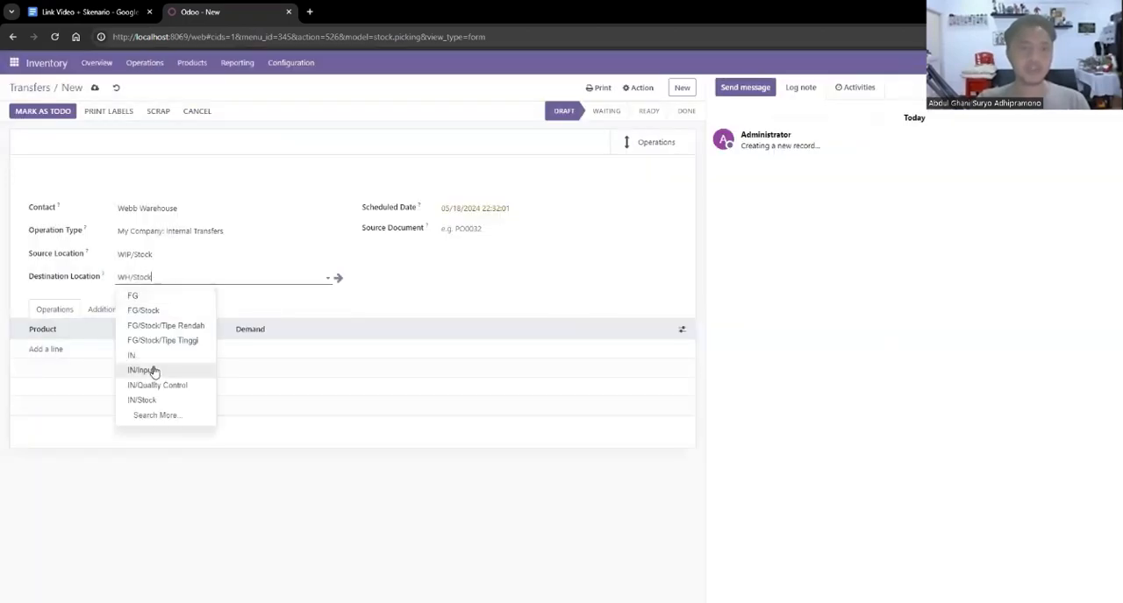
left_click(156, 414)
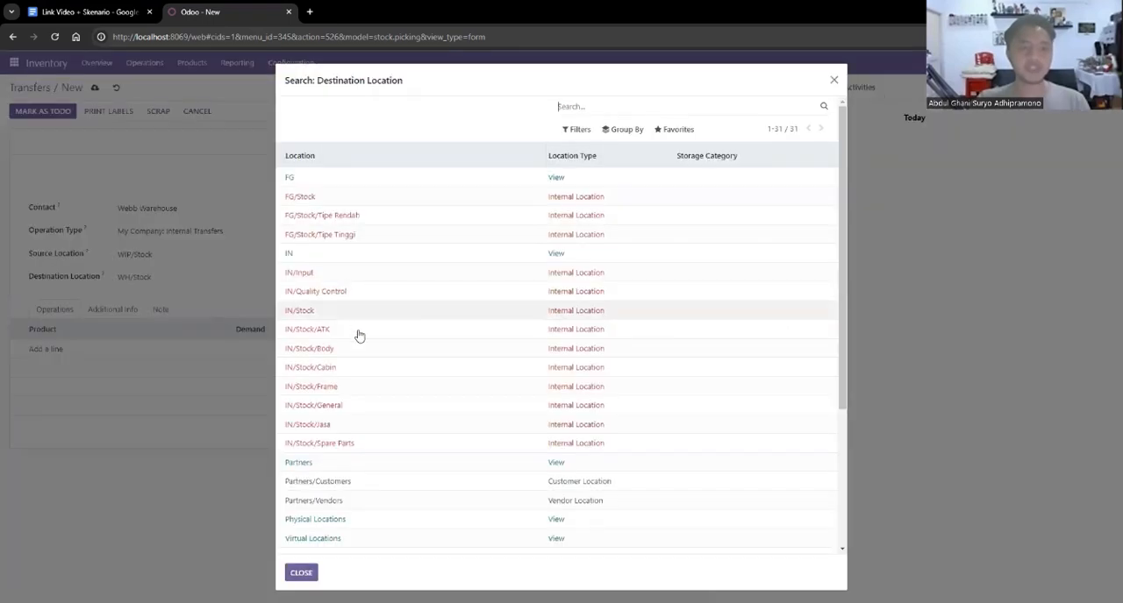
left_click(336, 197)
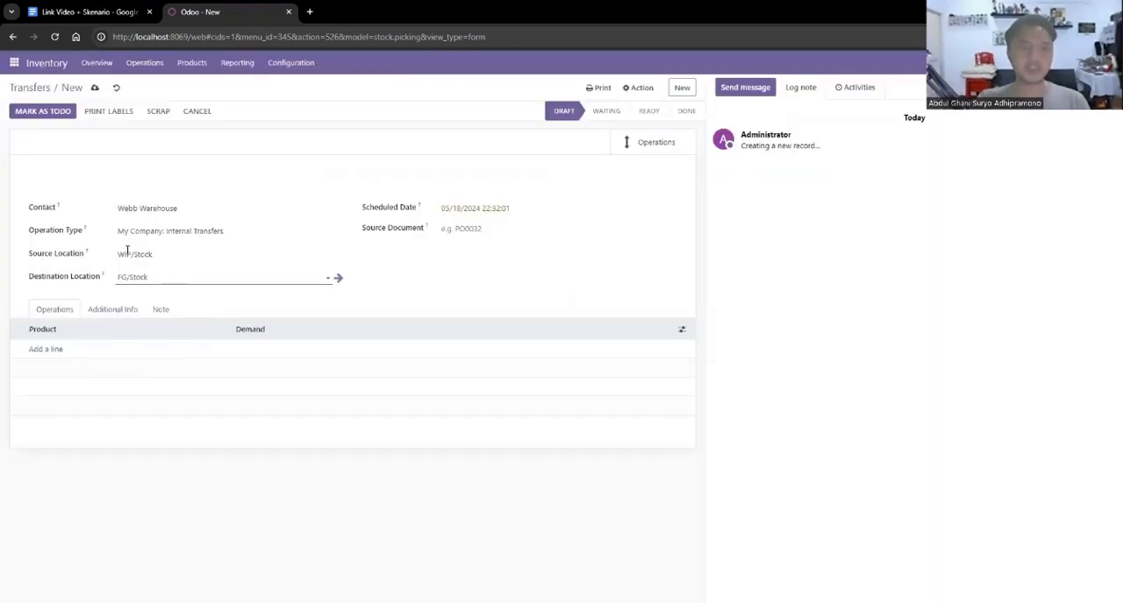
Add [FG_001] Mobil Mainan Tipe Rendah with a demand of 5 to the transfer and mark it as to do.
left_click(45, 350)
type("mobil")
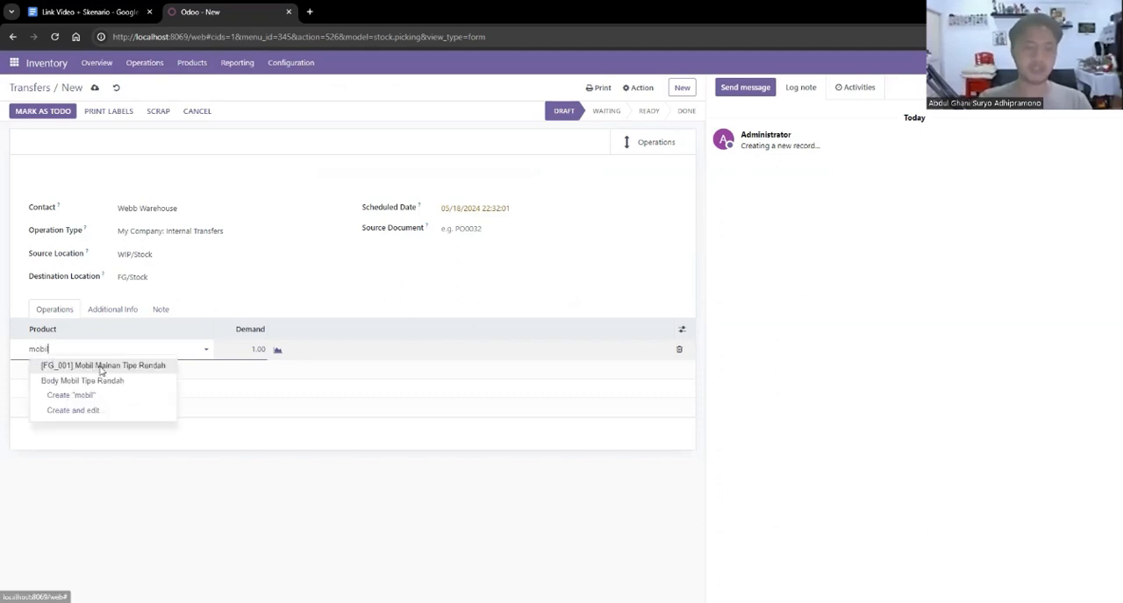
left_click(92, 367)
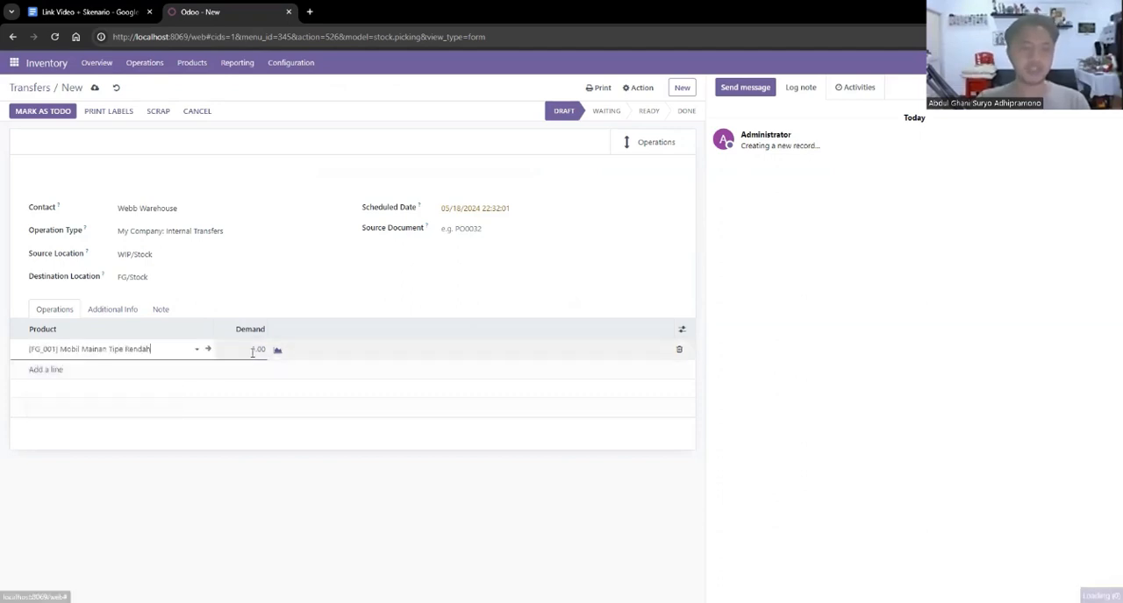
type("5")
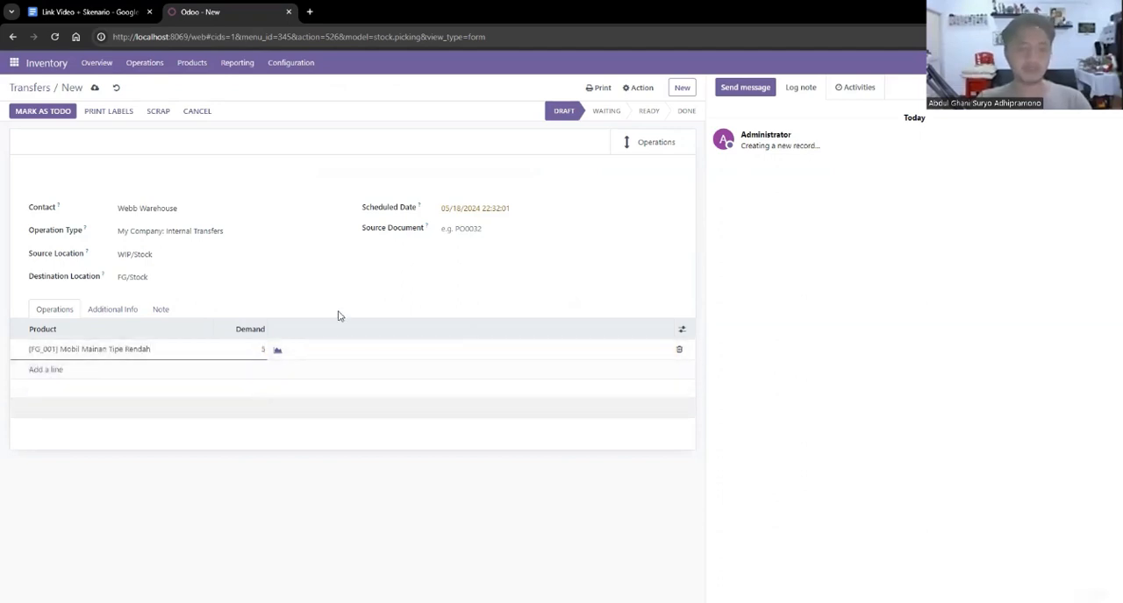
left_click(431, 283)
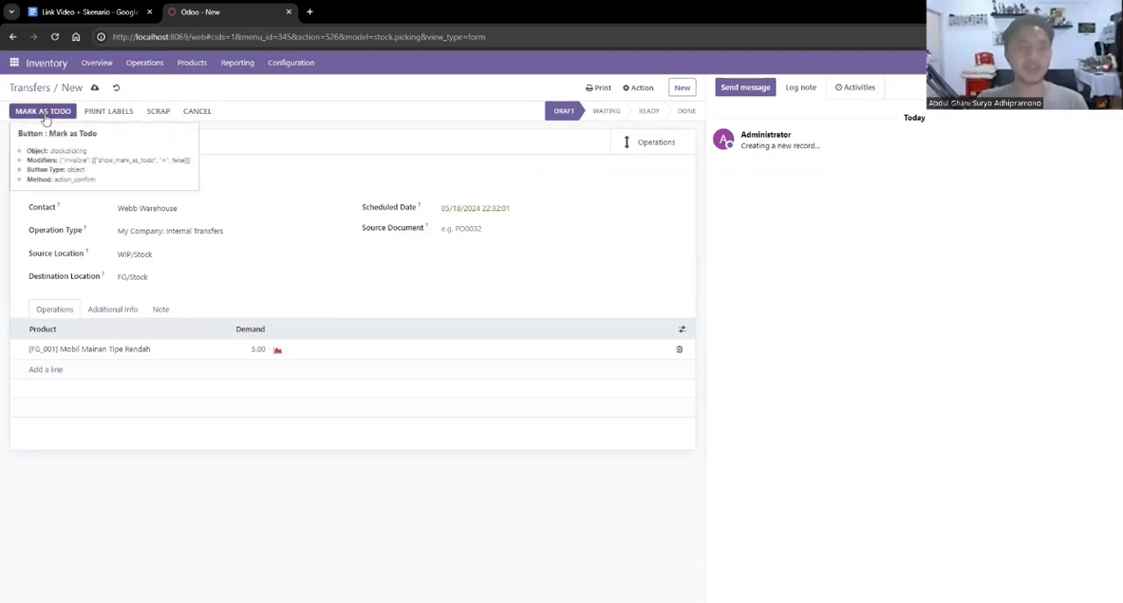
left_click(45, 114)
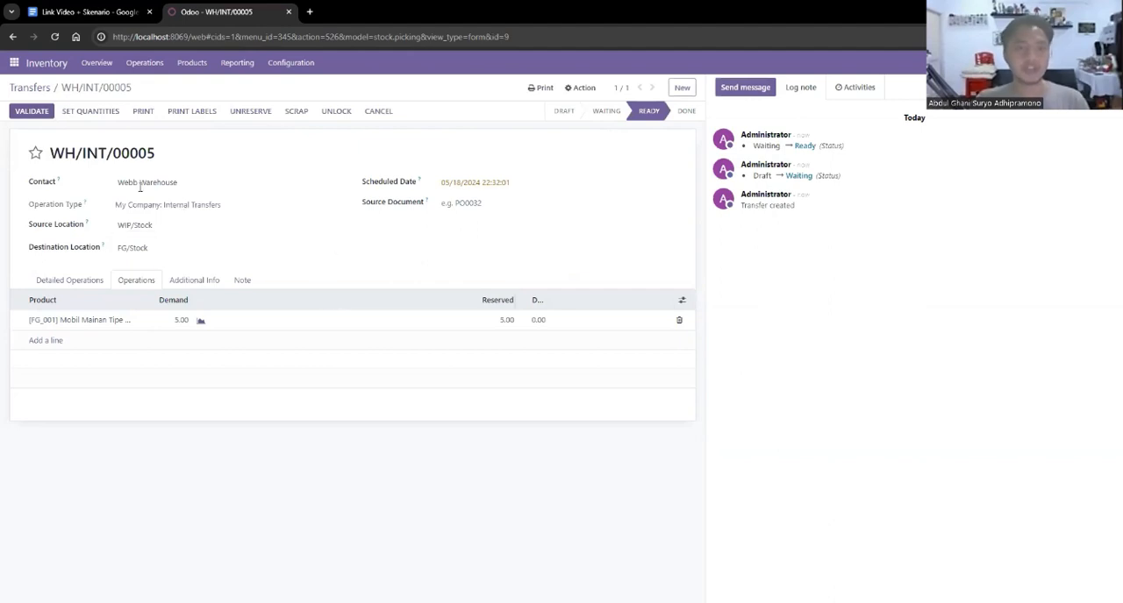
Fill in the done quantities of the internal transfer from the reserved amounts and validate it.
left_click(99, 118)
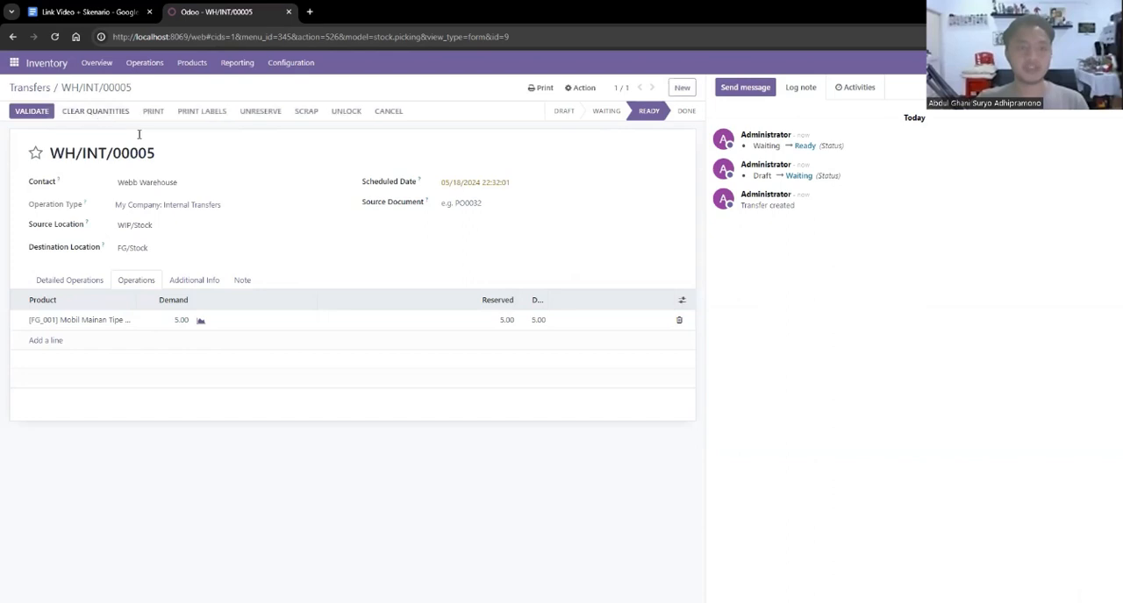
left_click_drag(549, 302, 585, 300)
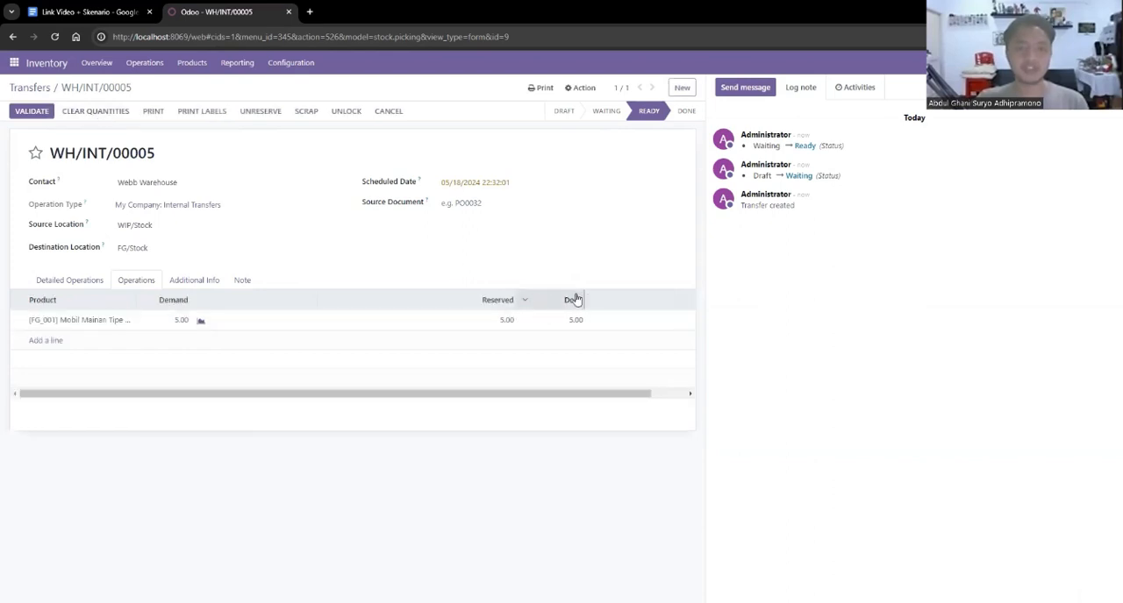
left_click(30, 114)
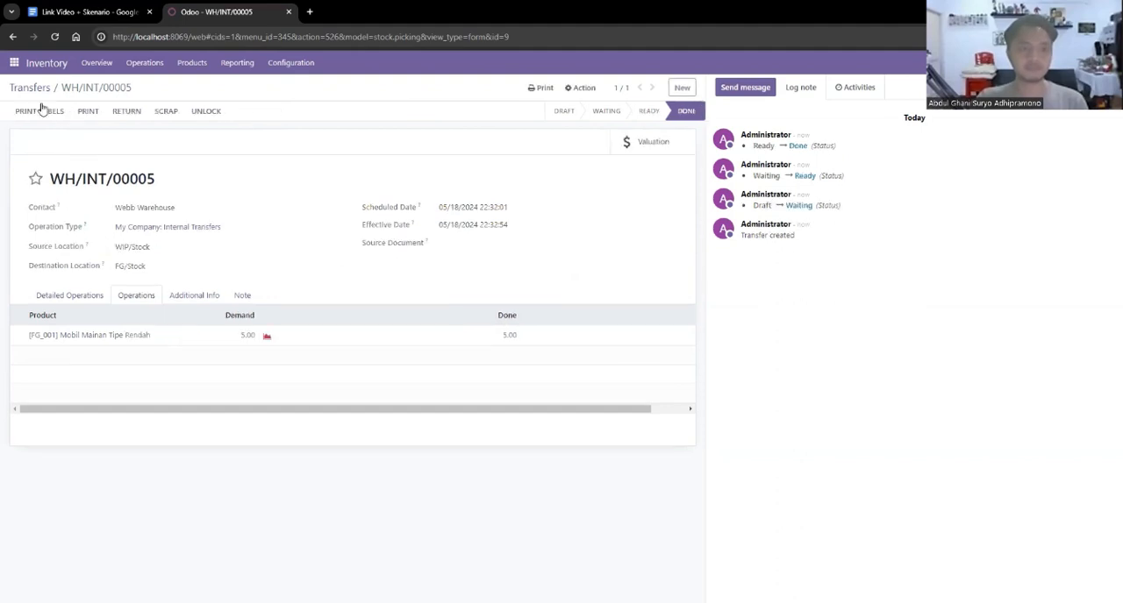
Check the on-hand stock of Mobil Mainan Tipe Rendah by location after the transfer to finished goods.
left_click(194, 64)
left_click(210, 89)
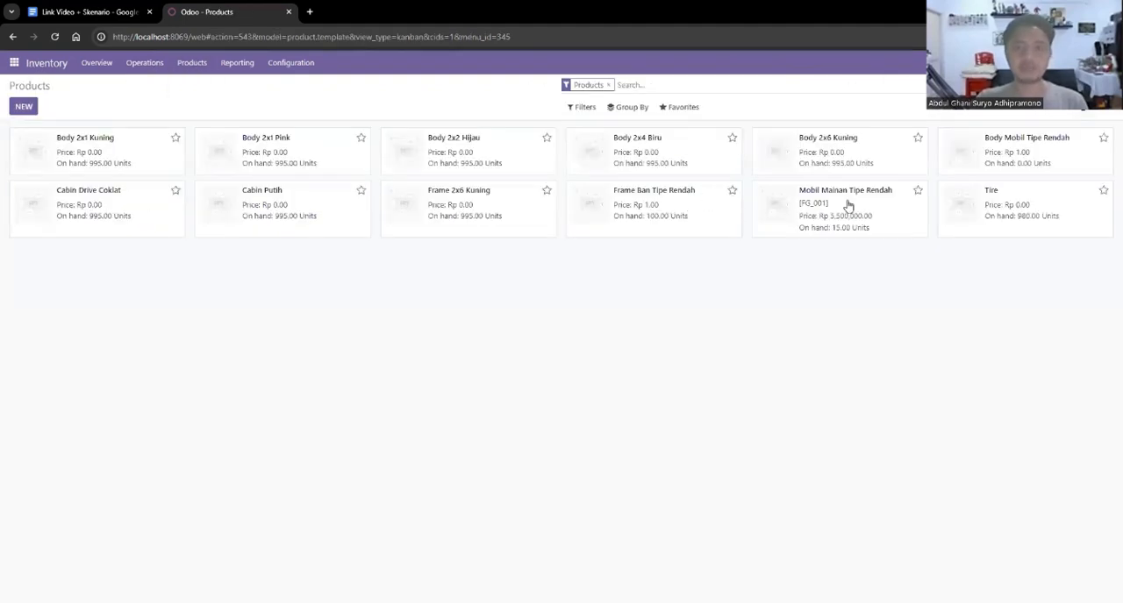
left_click(848, 205)
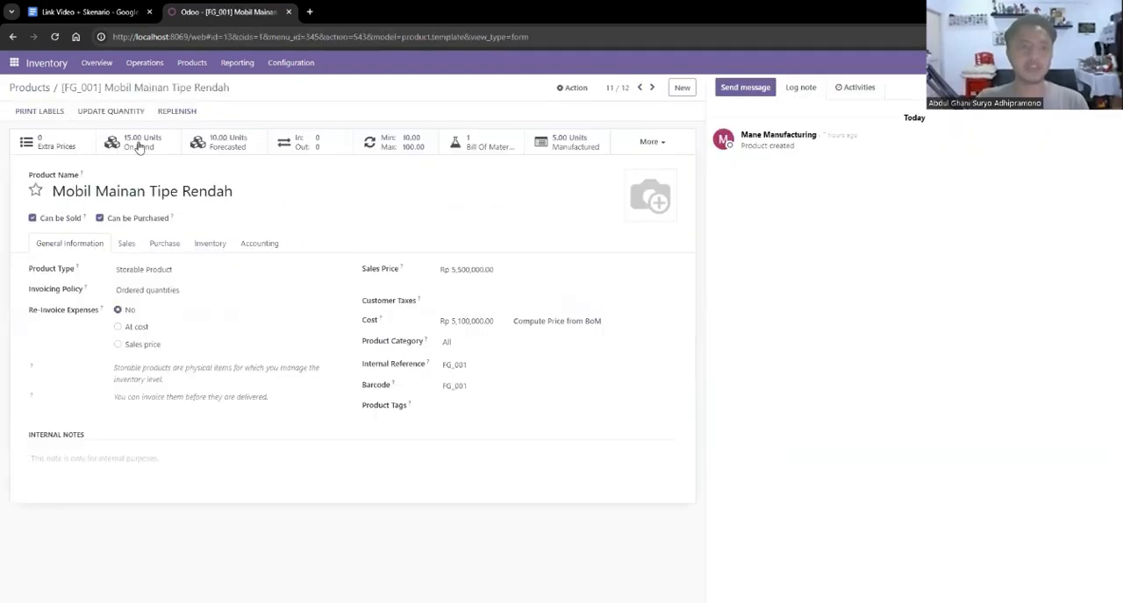
left_click(151, 148)
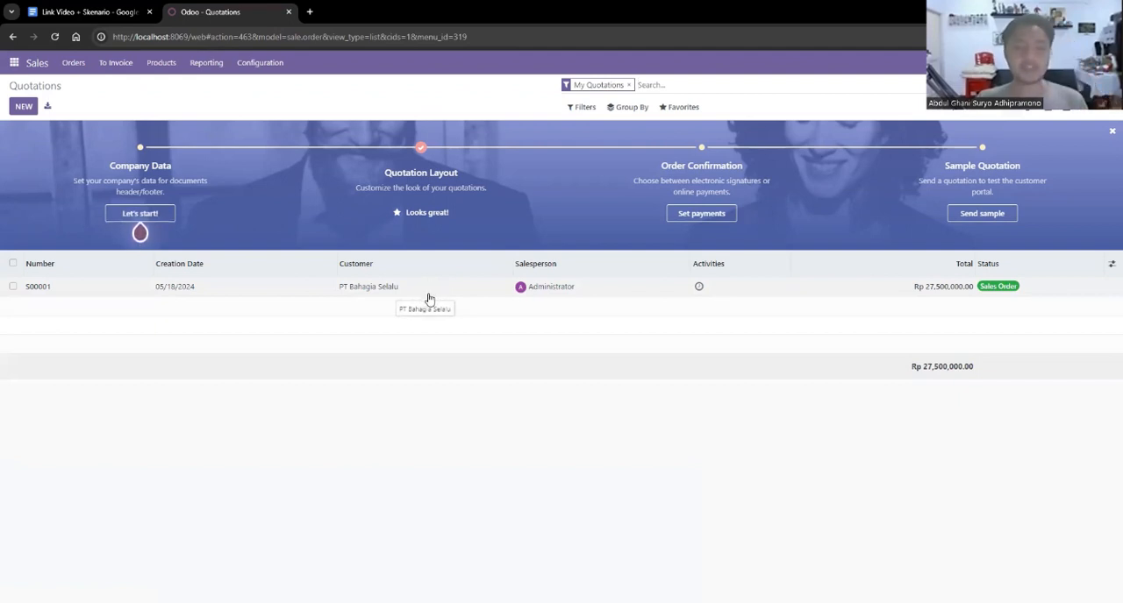
Open the delivery of sales order S00001 and set its source location to FG/Stock/Tipe Rendah.
left_click(397, 289)
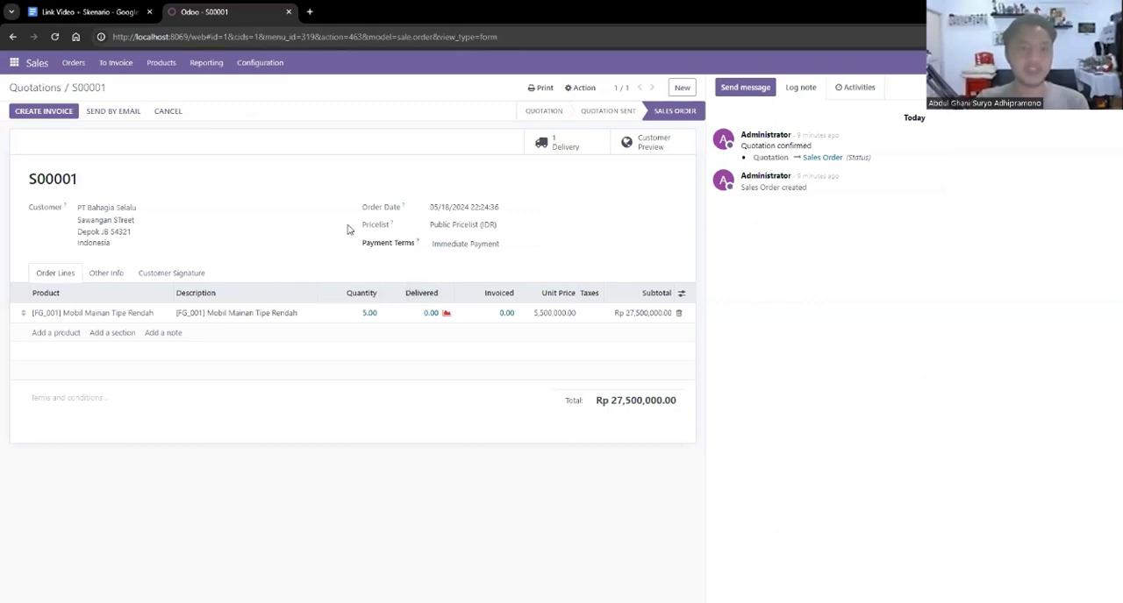
left_click(556, 143)
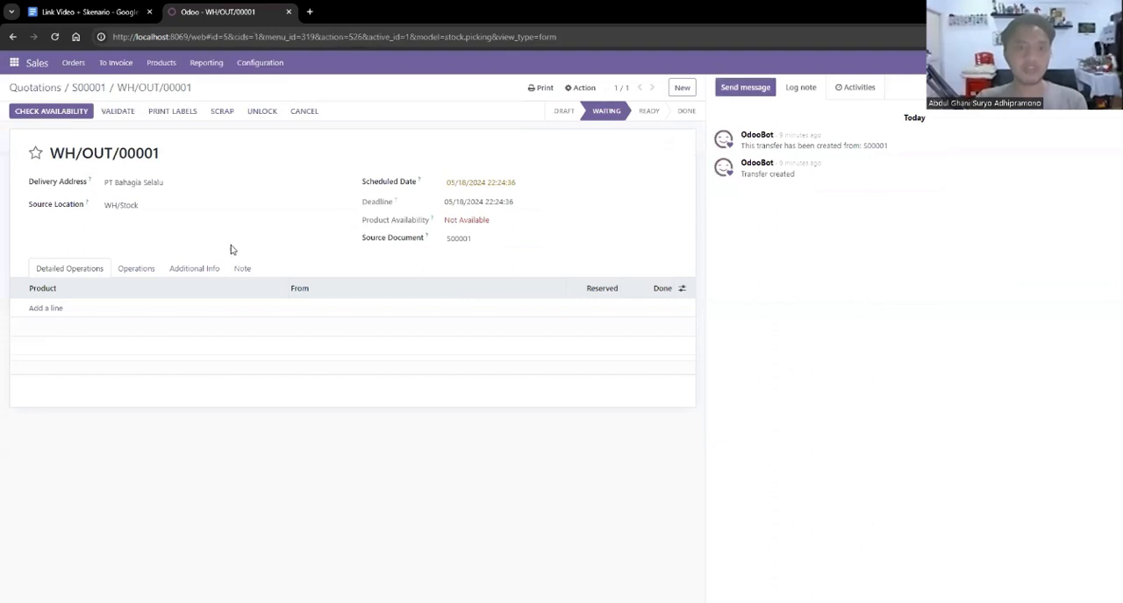
left_click(48, 308)
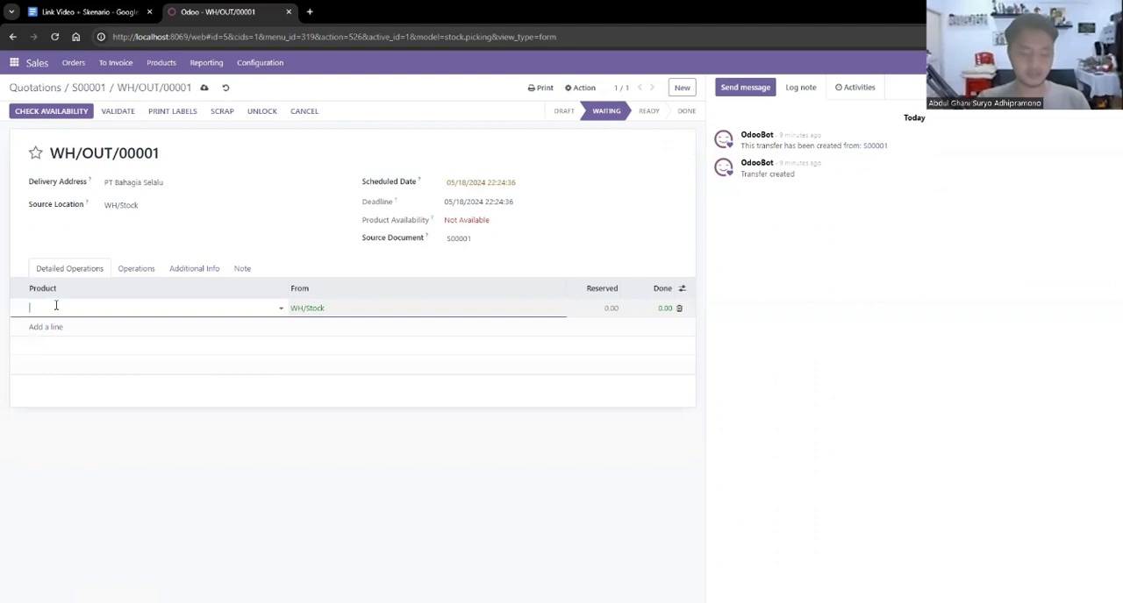
type("mo")
type("ibn")
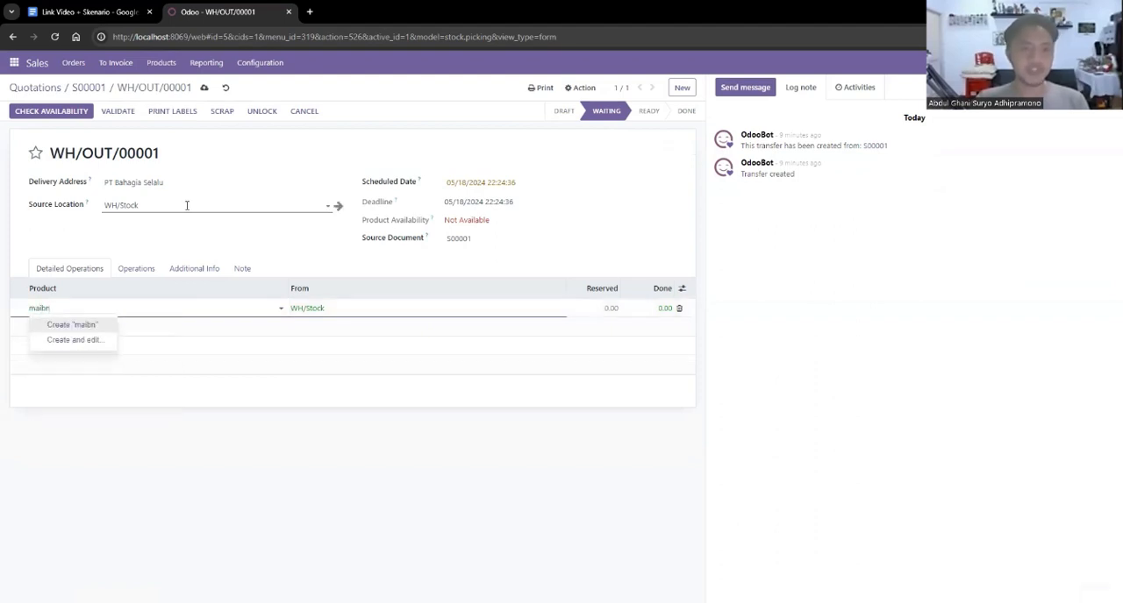
left_click(187, 206)
Add a [FG_001] Mobil Mainan Tipe Rendah line with a done quantity of 5 to the delivery's detailed operations.
left_click(113, 305)
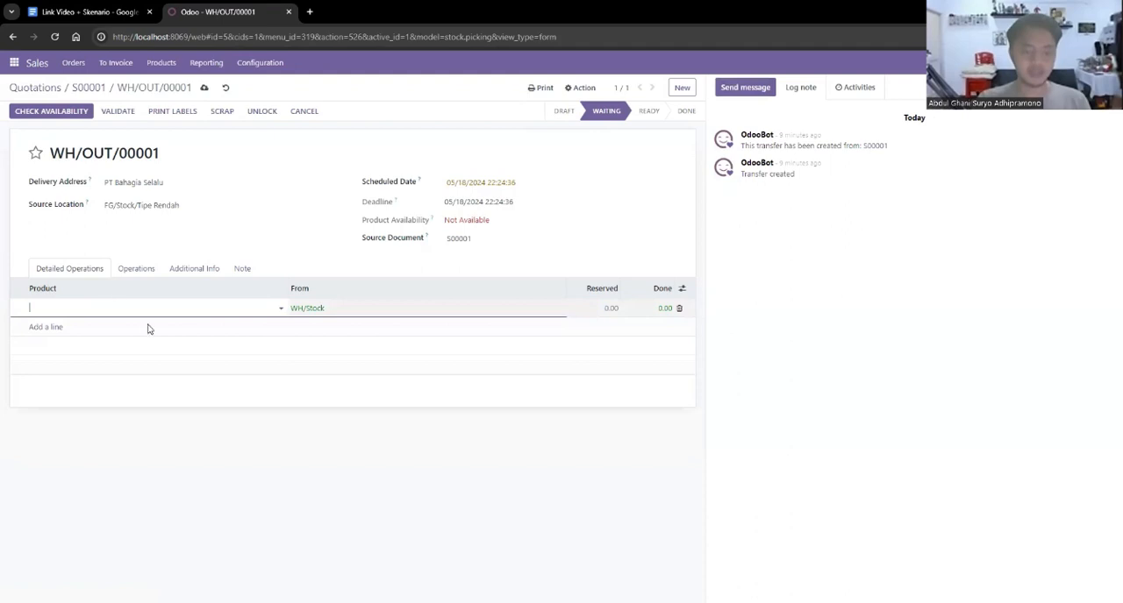
type("mai")
key("Tab")
type("5")
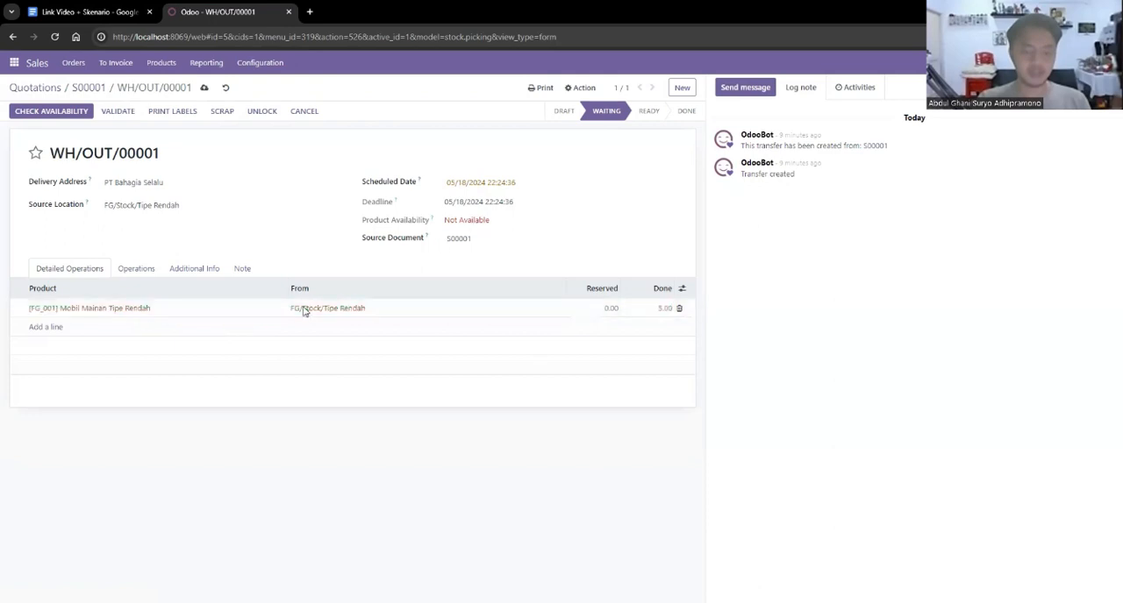
key("Return")
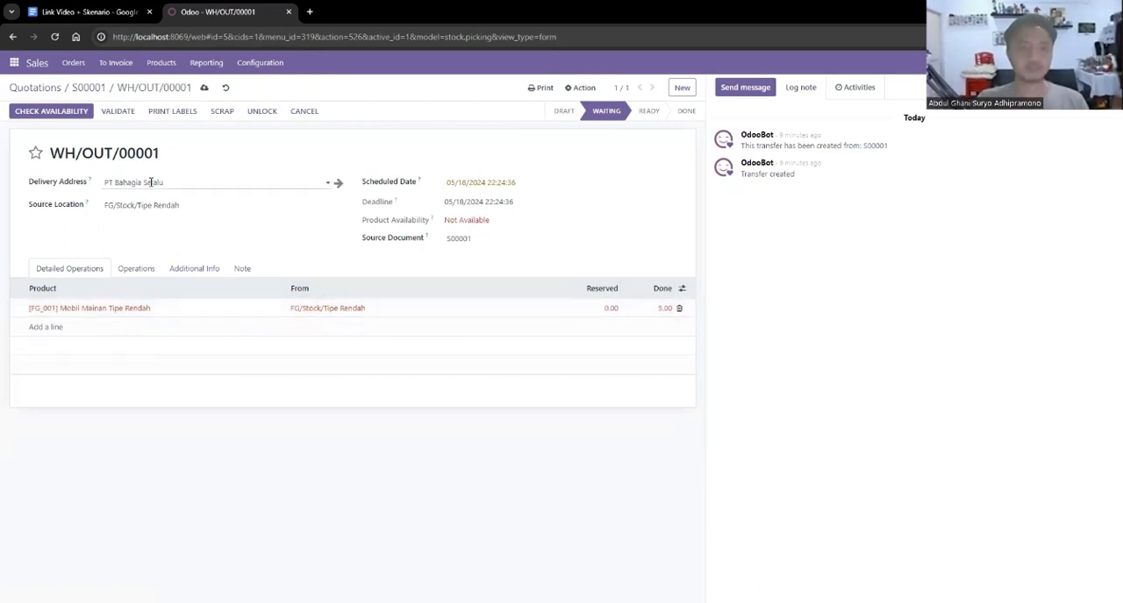
left_click(283, 187)
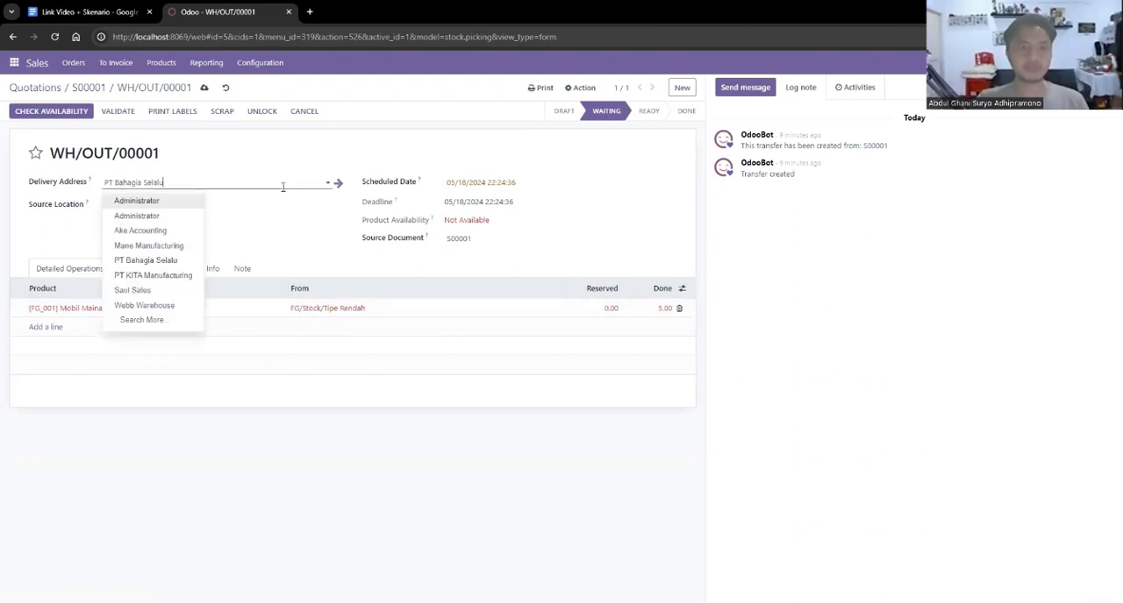
left_click(165, 276)
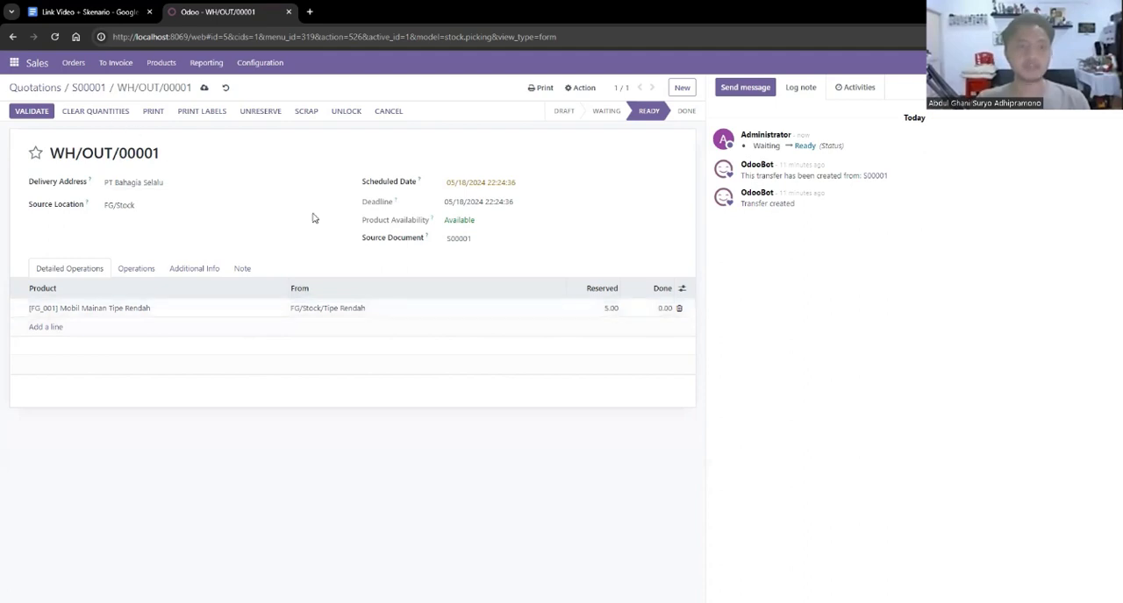
Set the done quantity of the reserved Mobil Mainan Tipe Rendah line to 5 and validate the delivery.
left_click(664, 308)
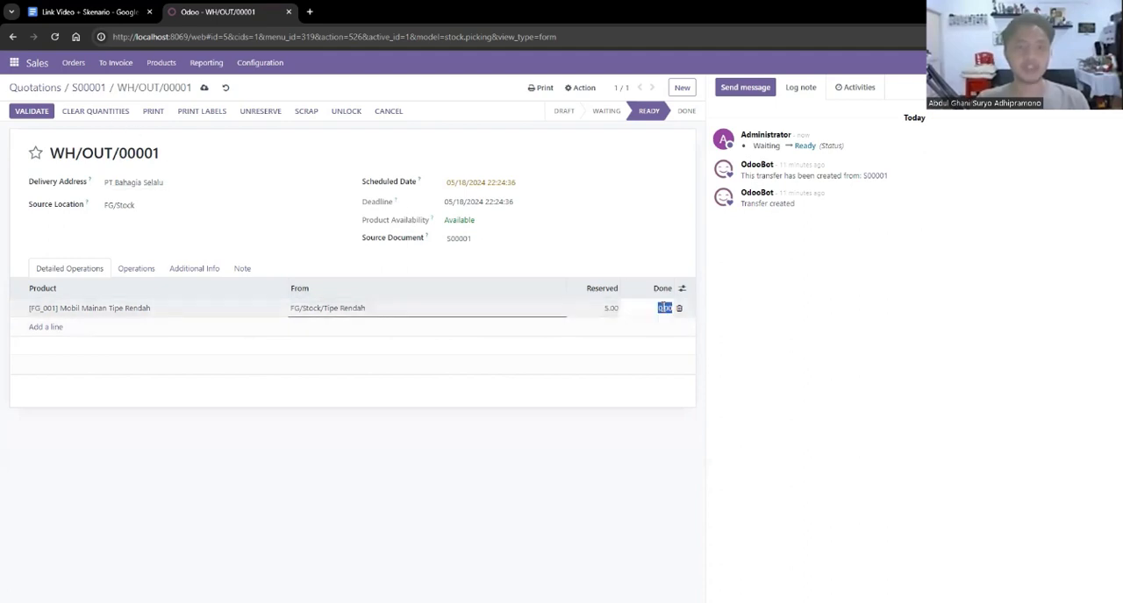
type("5")
left_click(623, 216)
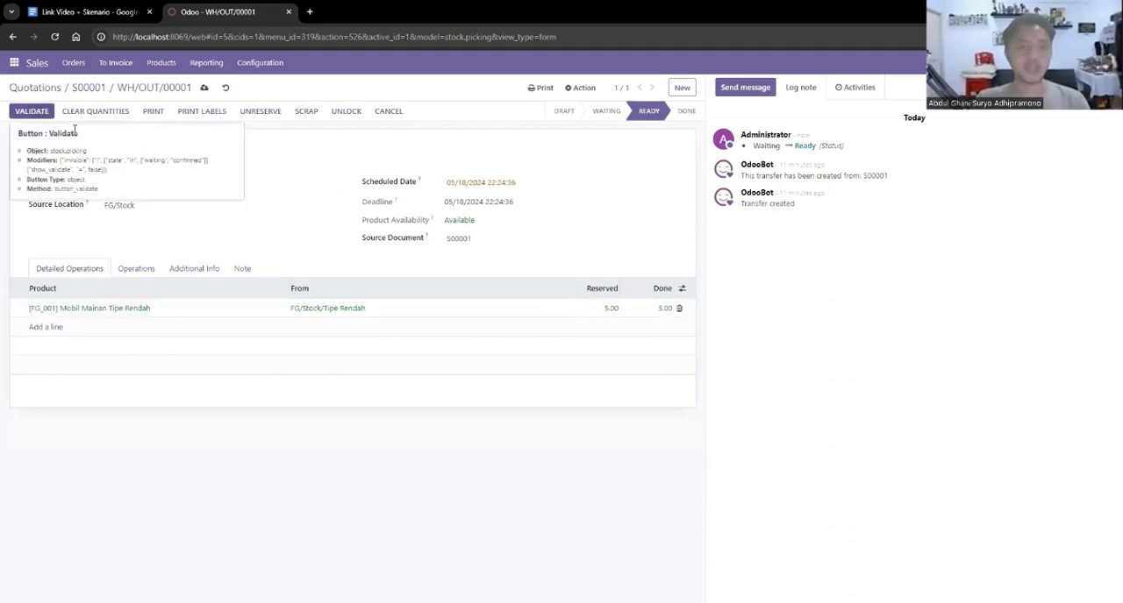
left_click(39, 112)
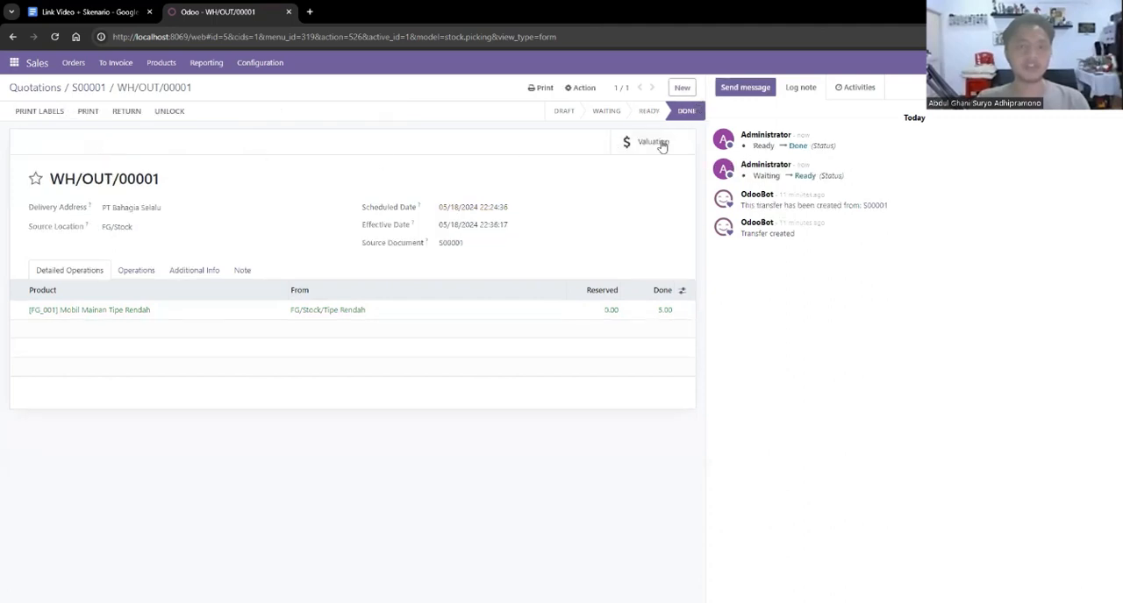
Return to sales order S00001 and create a regular invoice for the delivered goods.
left_click(70, 70)
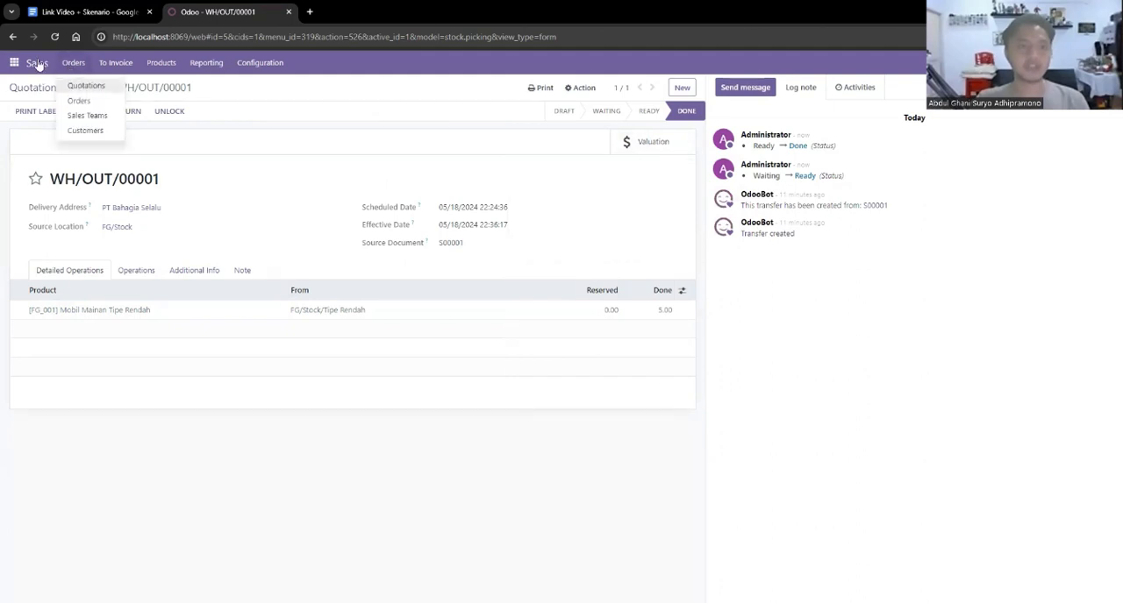
left_click(37, 64)
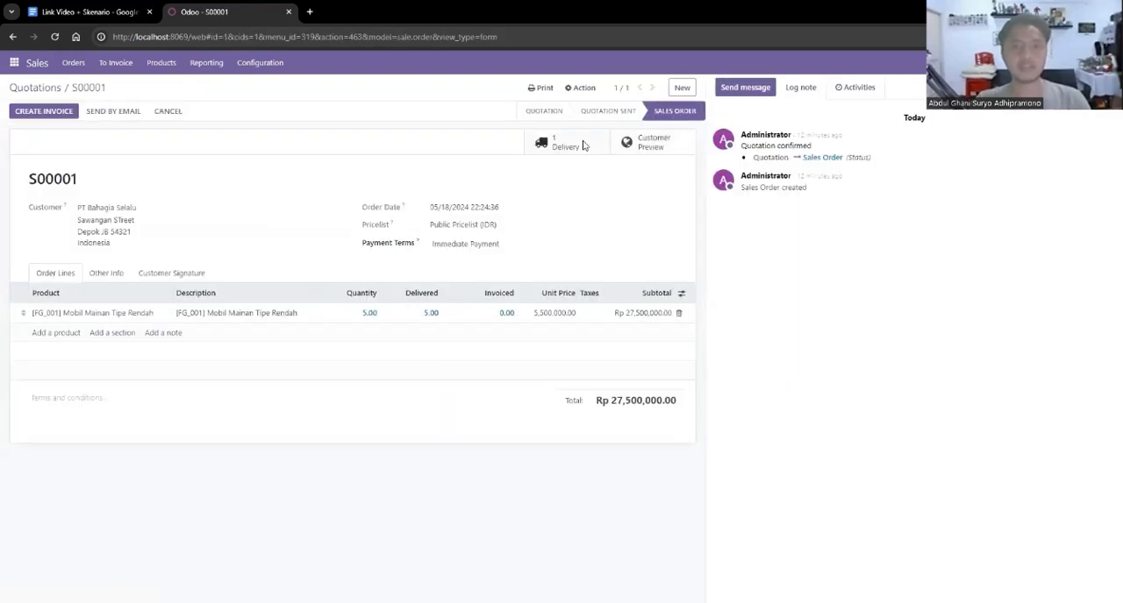
left_click(583, 145)
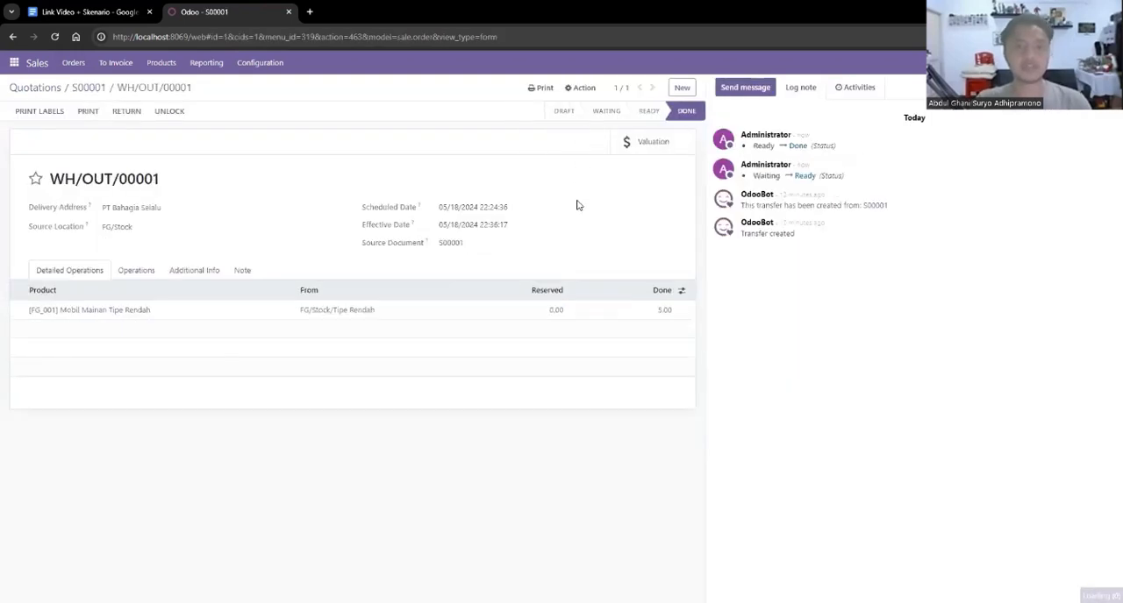
key("alt+Left")
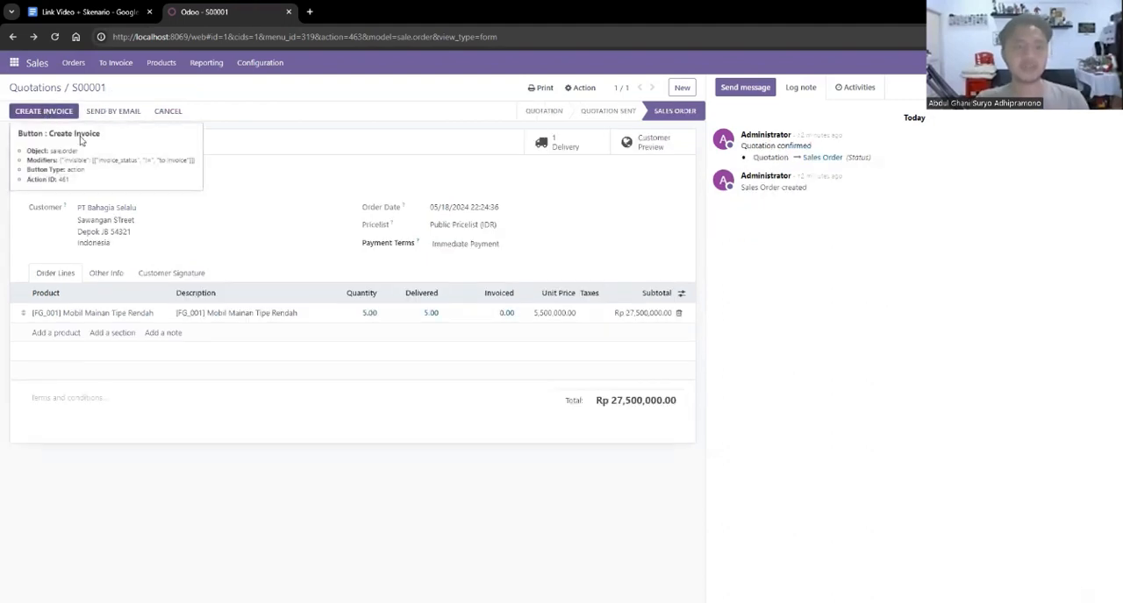
left_click(43, 112)
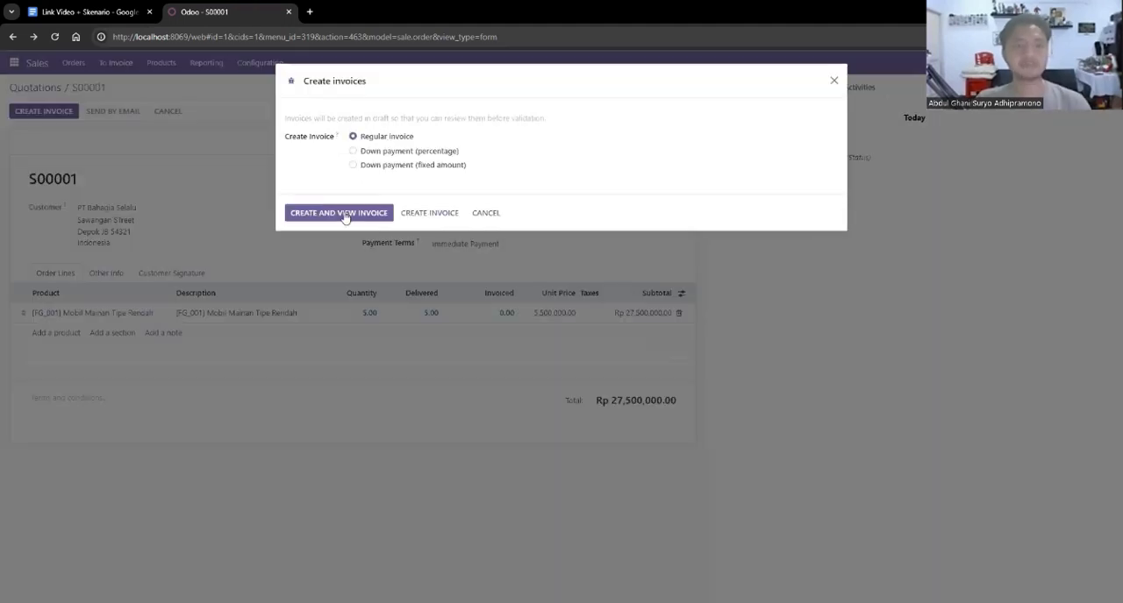
left_click(429, 214)
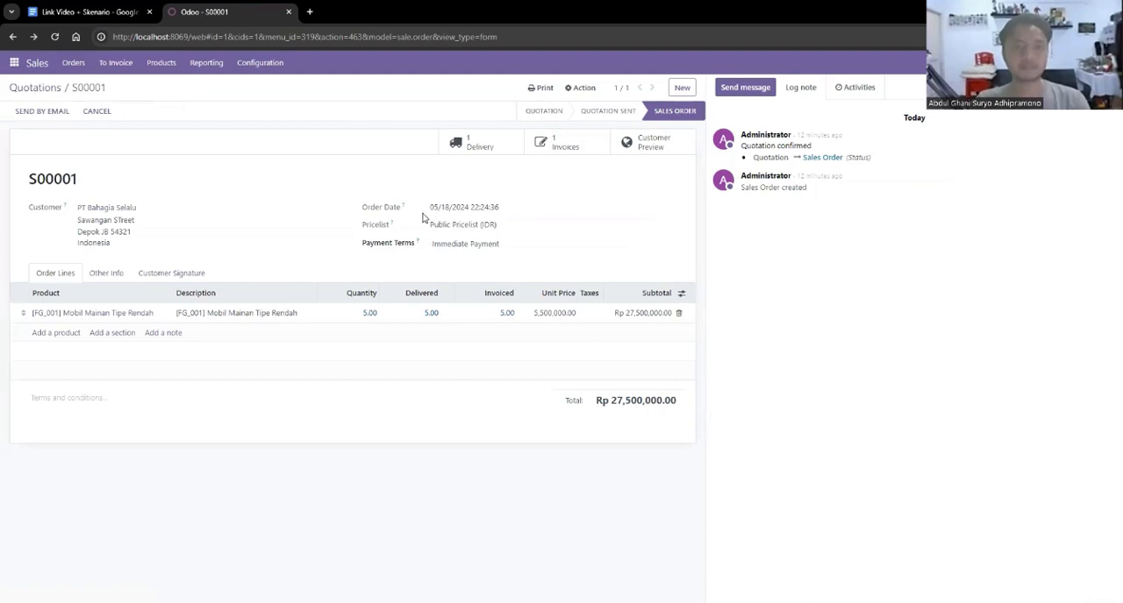
Open the order's draft invoice, set the invoice date to 05/18/2024 and confirm it.
left_click(566, 145)
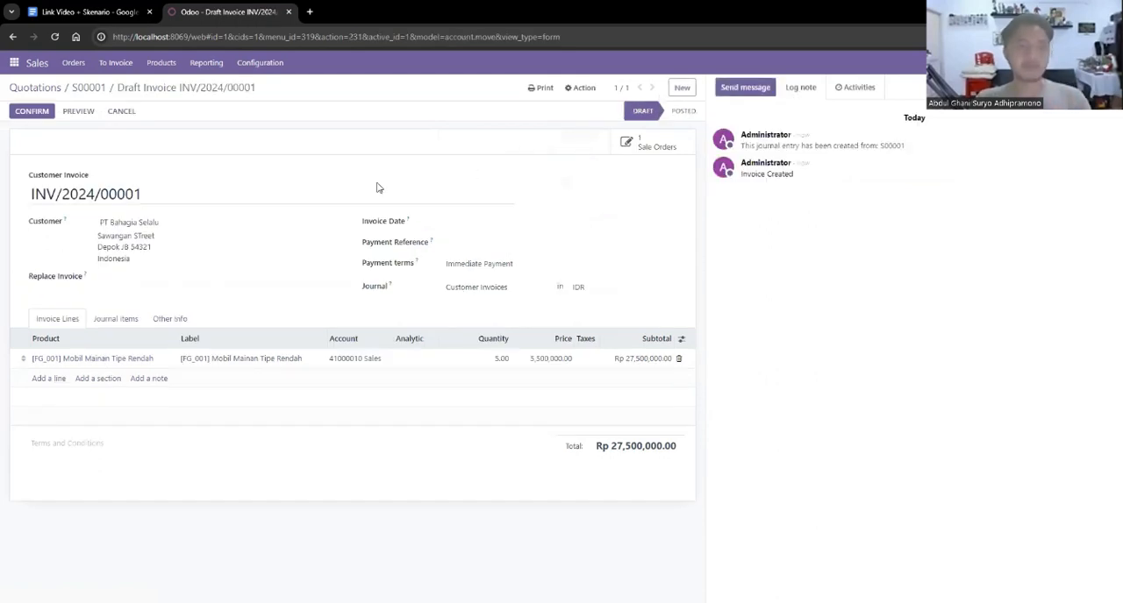
left_click(470, 221)
left_click(587, 339)
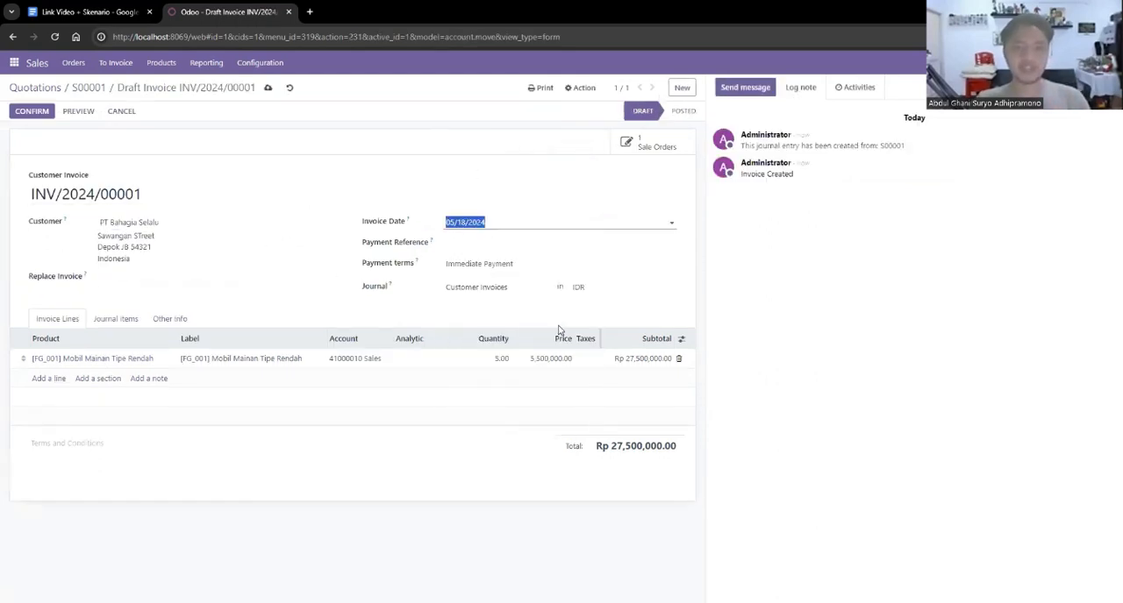
left_click(485, 247)
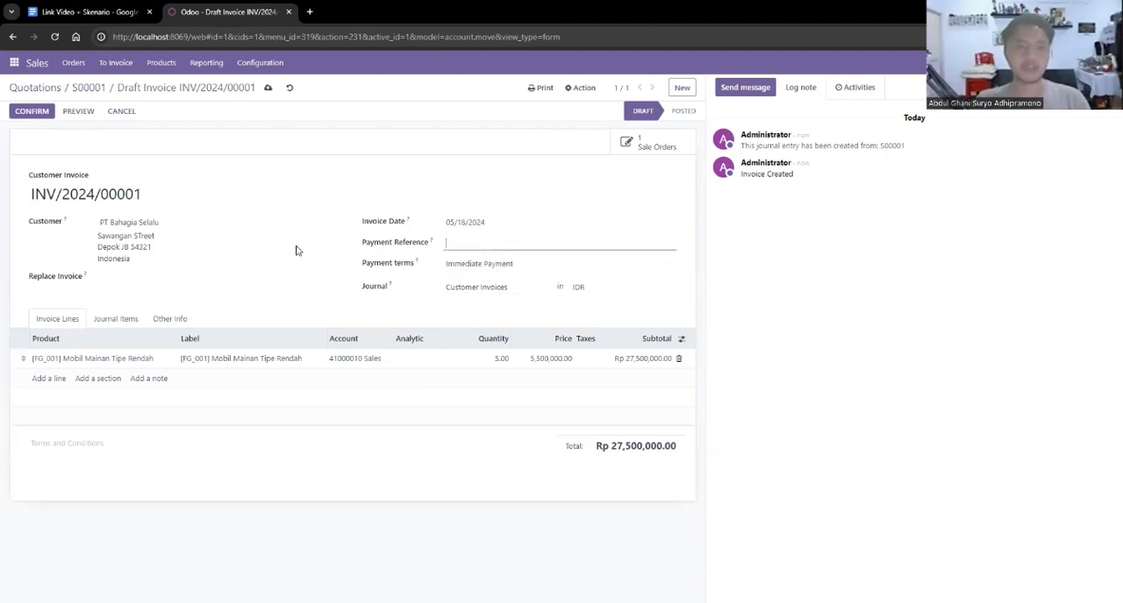
left_click(388, 176)
left_click(43, 113)
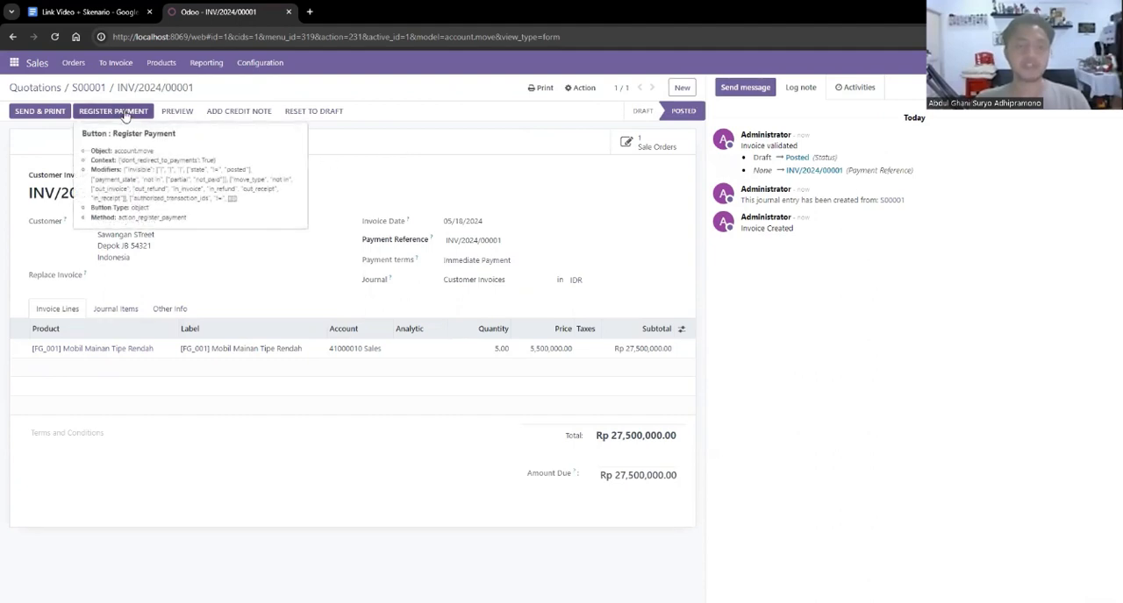
Register the full payment of Rp 27,500,000.00 for the invoice in the Bank journal with the Manual payment method.
left_click(126, 112)
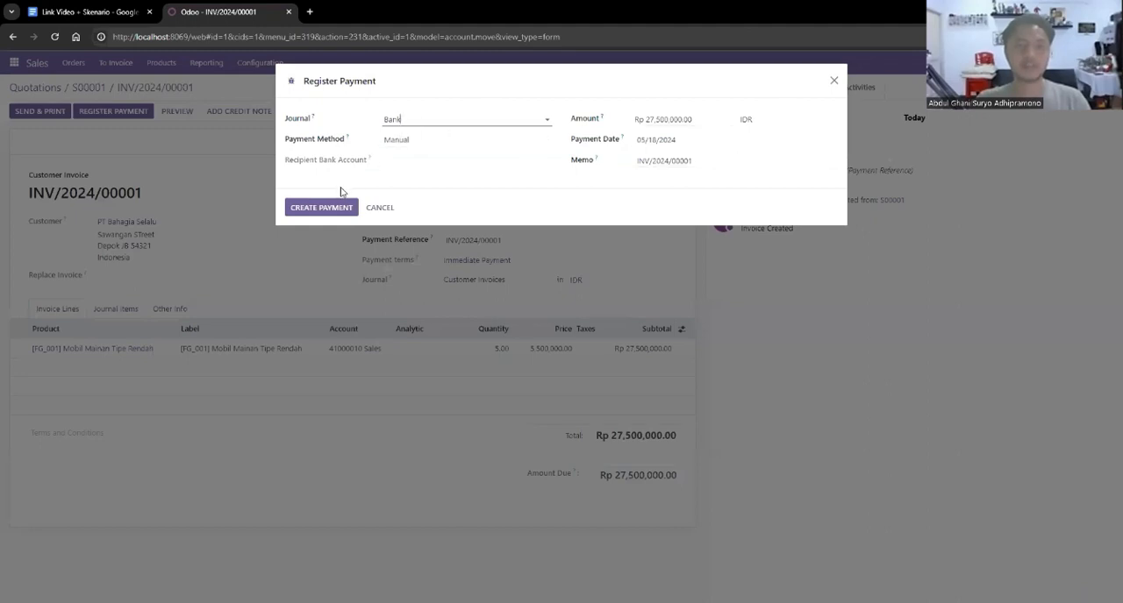
left_click(333, 208)
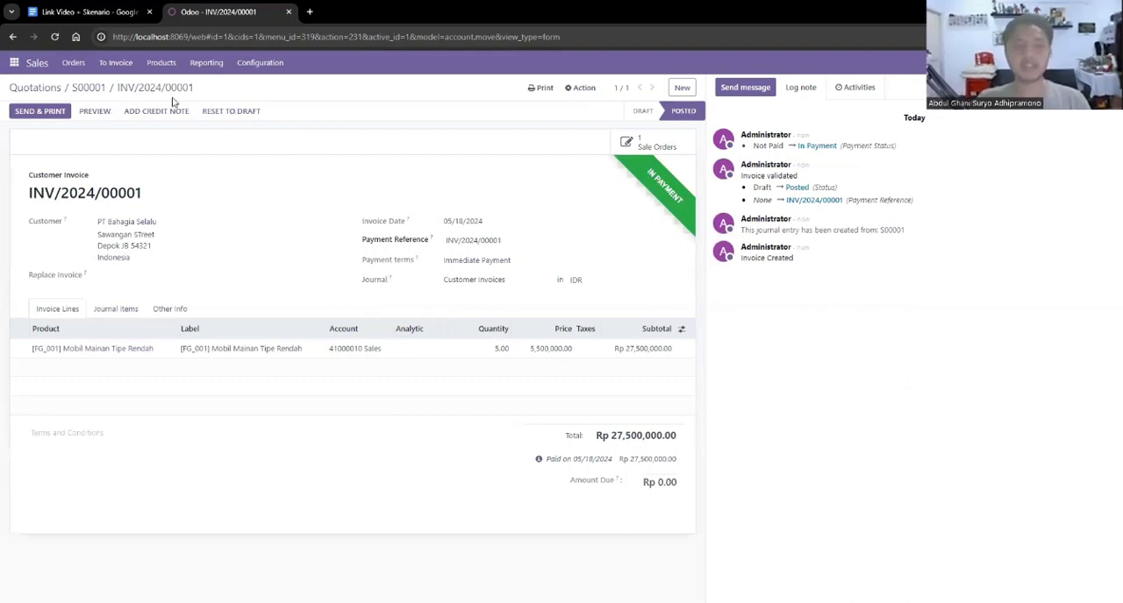
Check the on-hand stock of Mobil Mainan Tipe Rendah after the customer delivery.
left_click(203, 66)
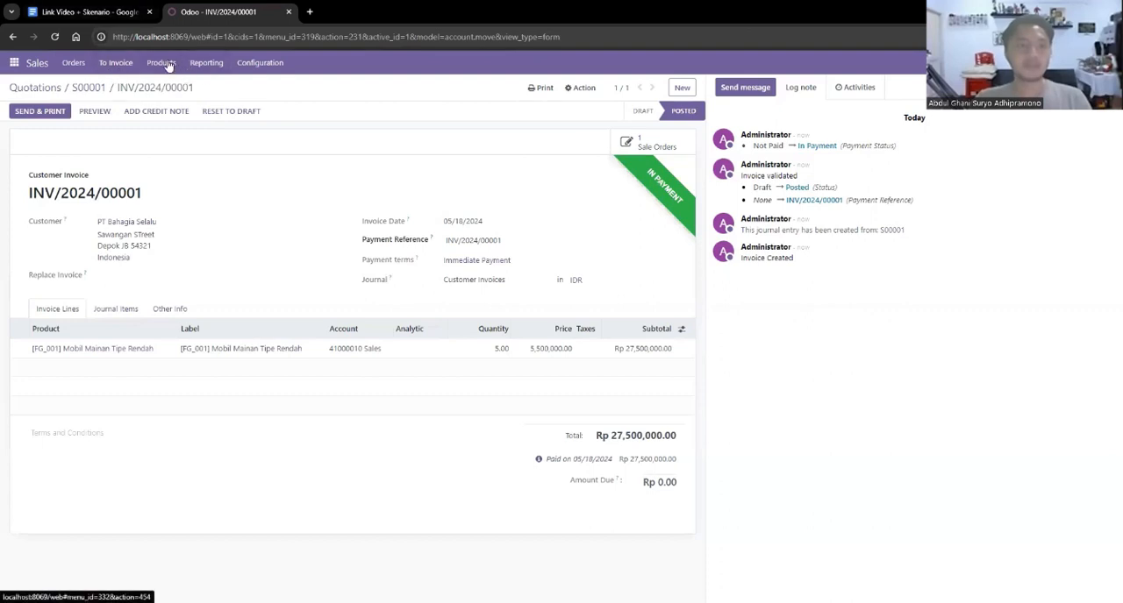
left_click(161, 64)
left_click(170, 89)
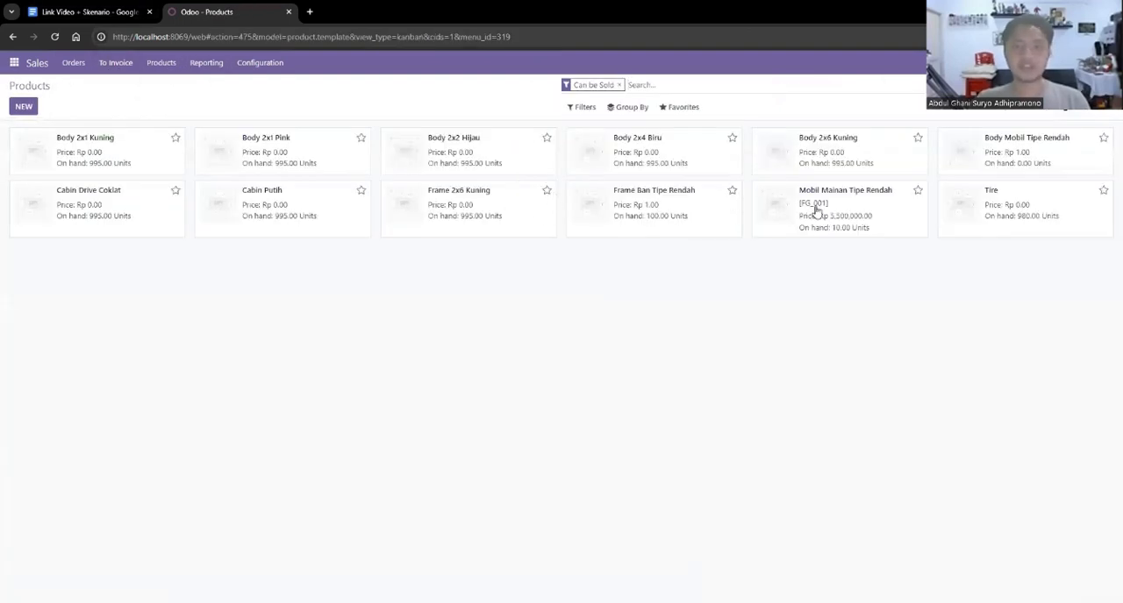
left_click(783, 208)
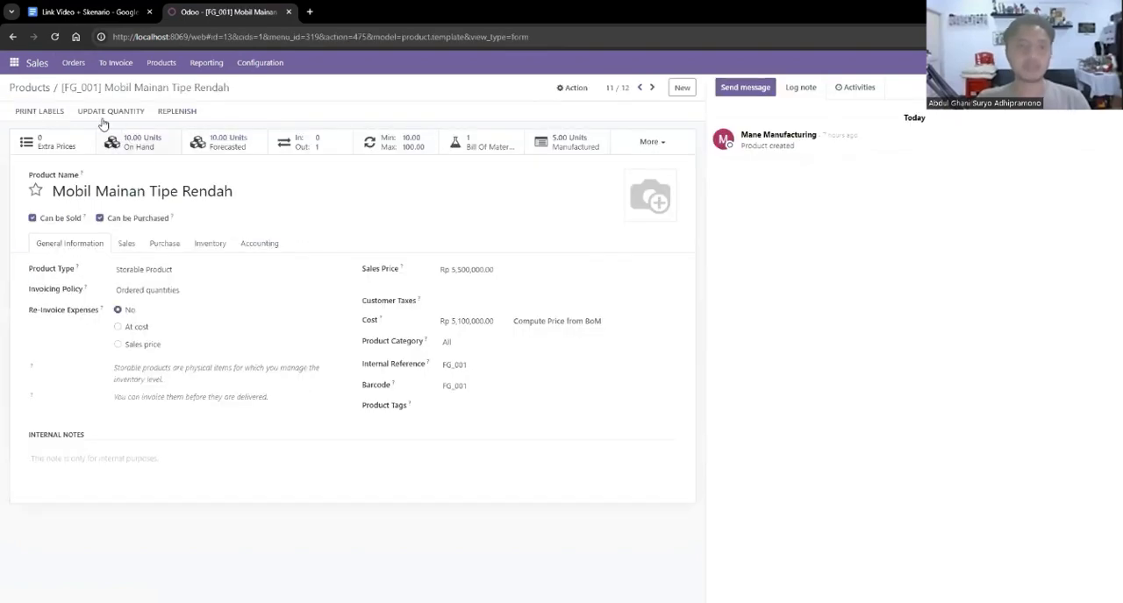
left_click(141, 151)
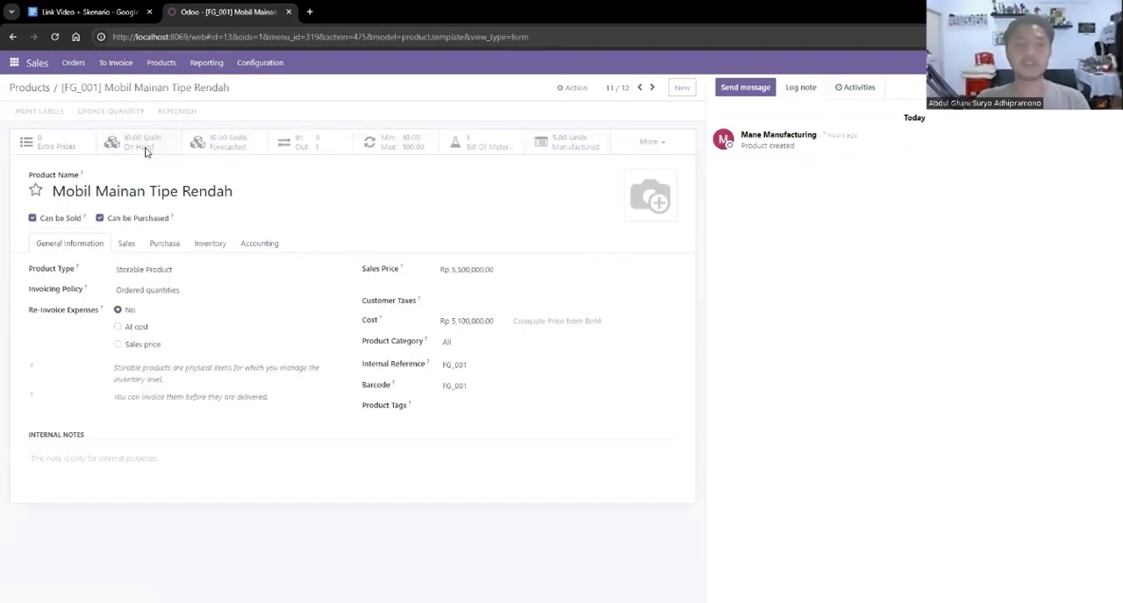